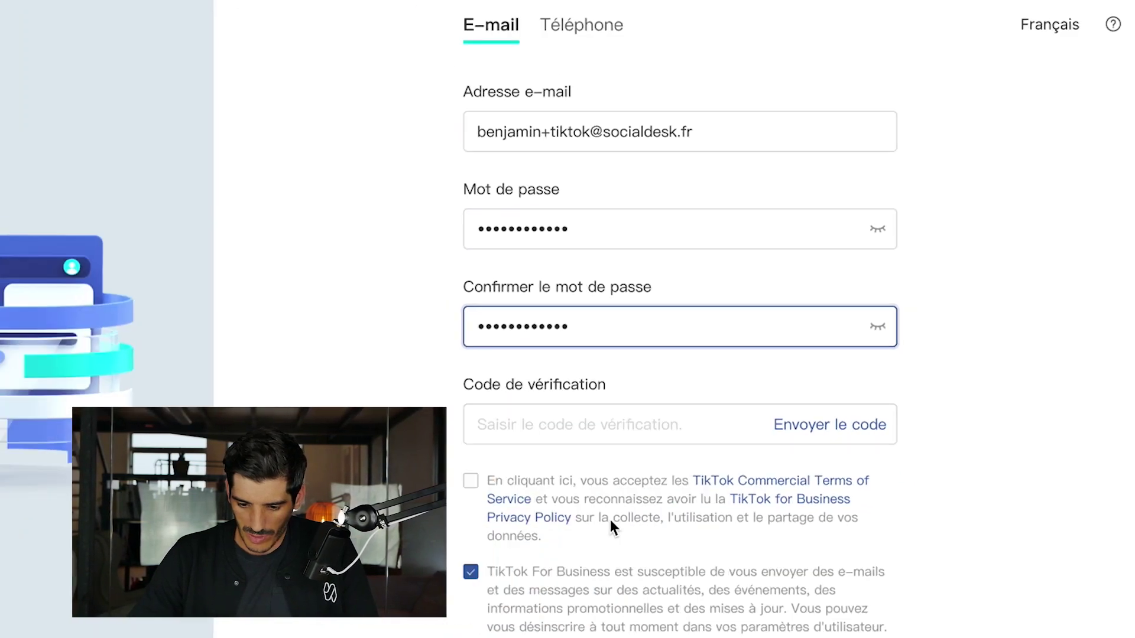
Request an e-mail verification code and paste the received code into the sign-up form.
{"action": "left_click", "coordinate": [824, 428]}
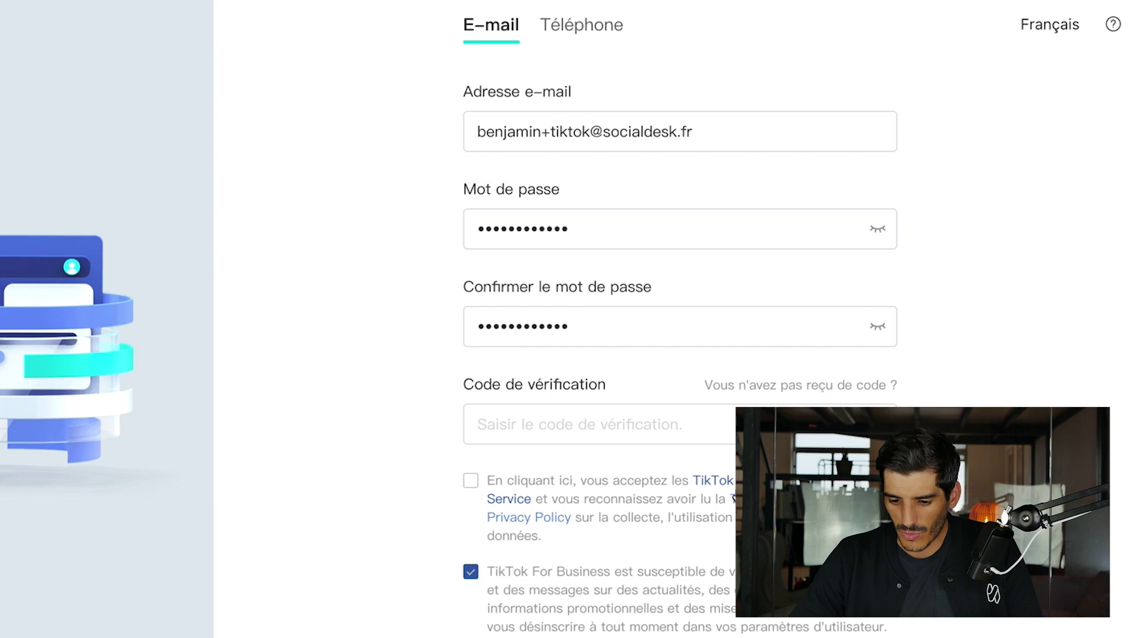
{"action": "left_click", "coordinate": [576, 423]}
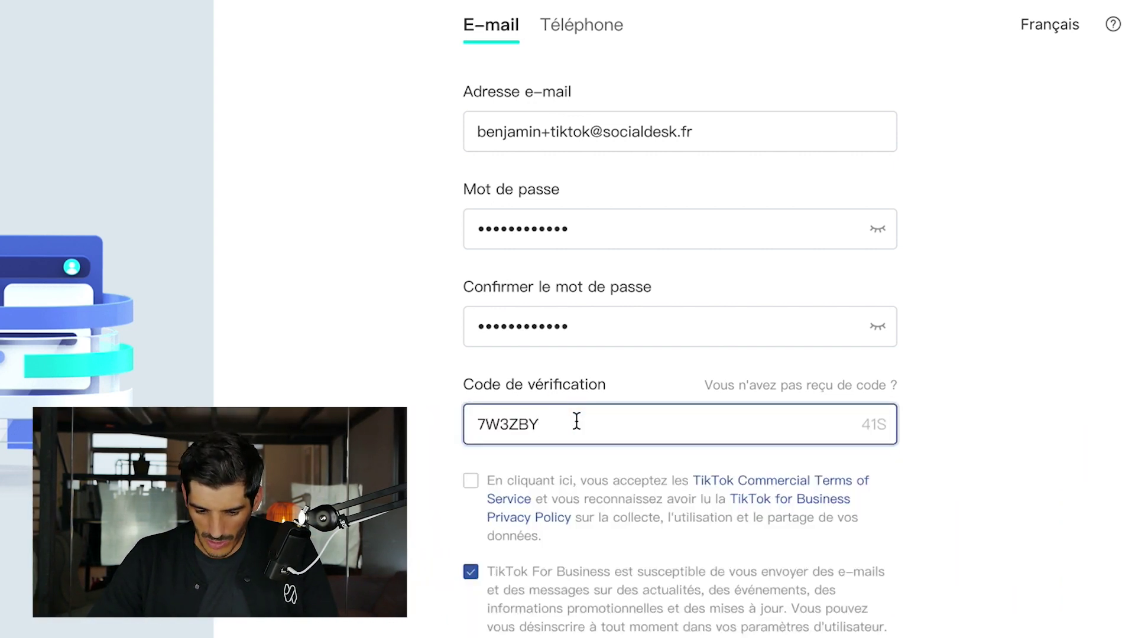
{"action": "left_click", "coordinate": [415, 424]}
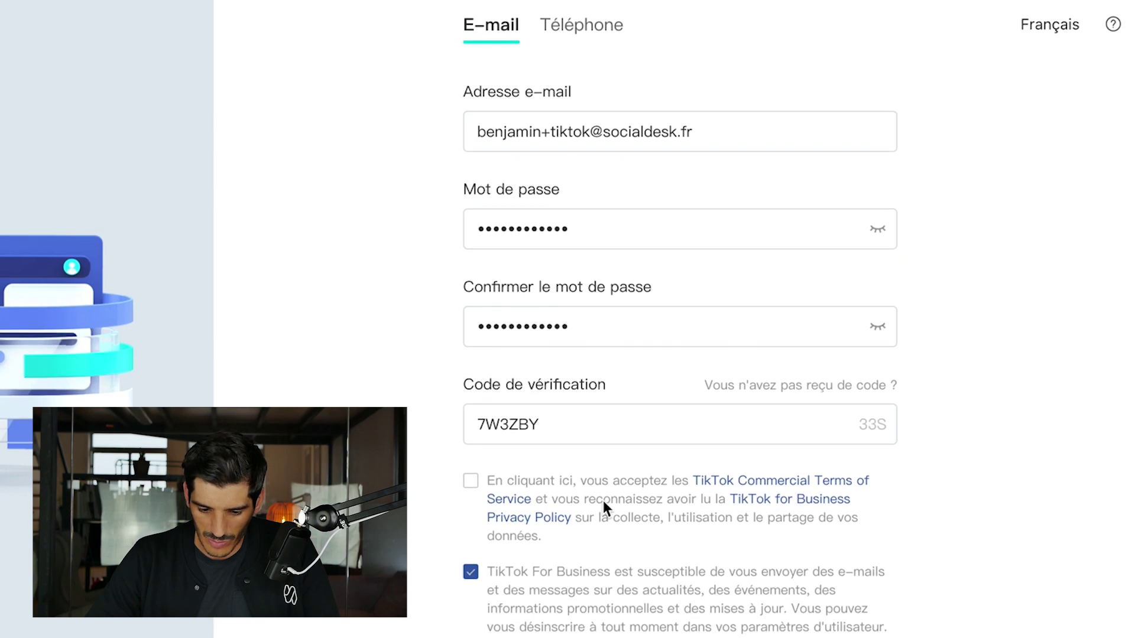
Accept the commercial terms of service and submit the sign-up.
{"action": "left_click", "coordinate": [471, 480]}
{"action": "scroll", "coordinate": [478, 481], "scroll_direction": "down", "scroll_amount": 2}
{"action": "left_click", "coordinate": [693, 580]}
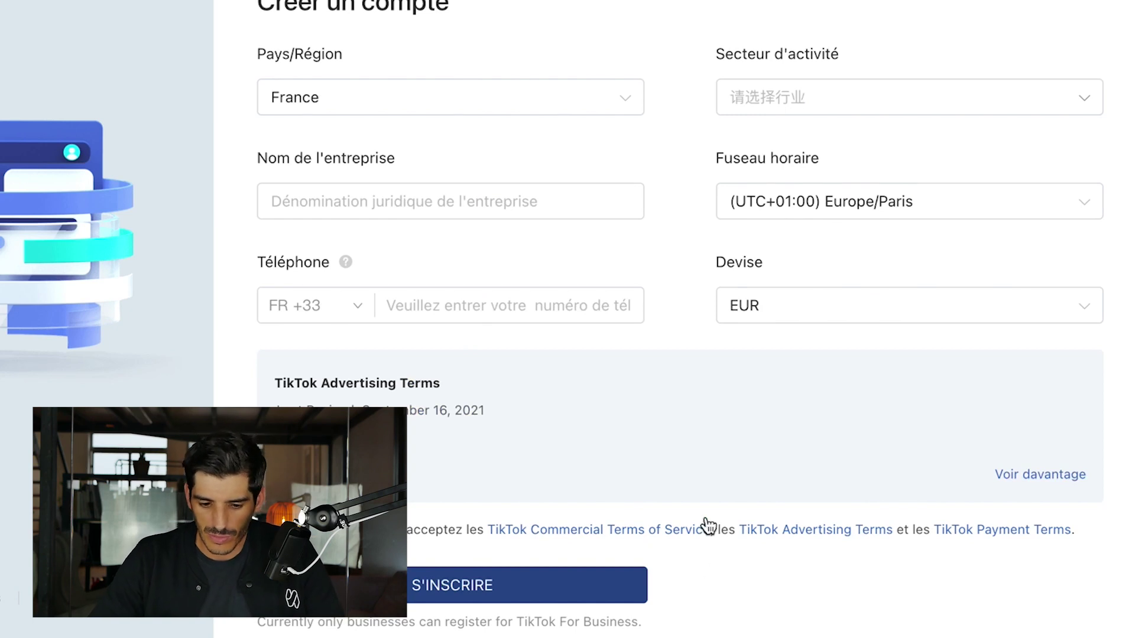
Set the industry to Bijouterie and the company name to 'Socialdesk Test'.
{"action": "left_click", "coordinate": [806, 111]}
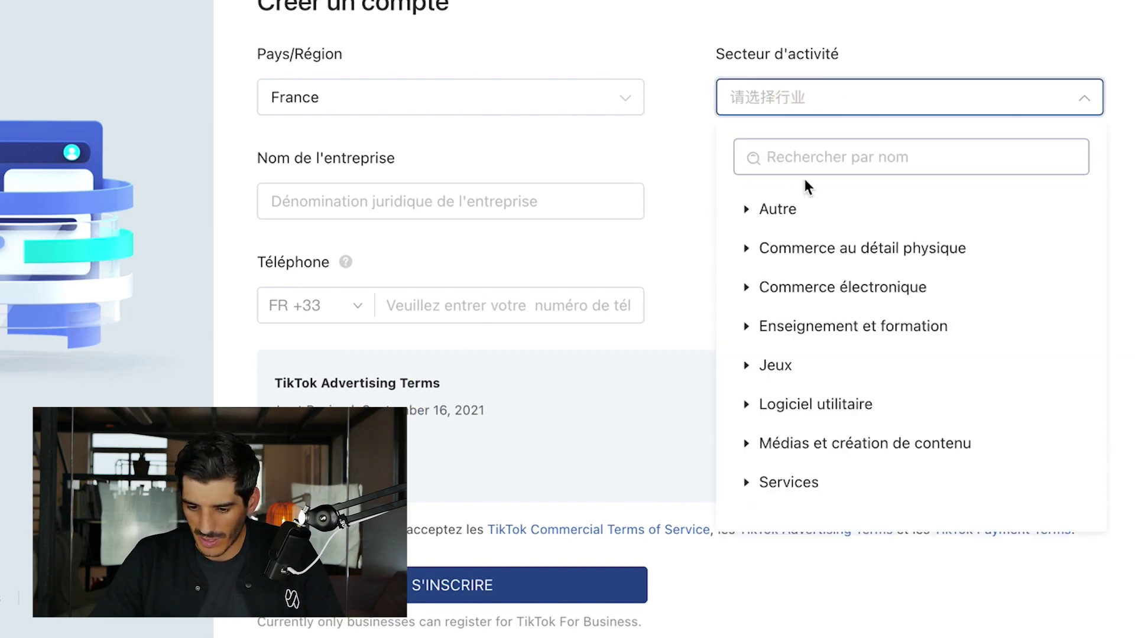
{"action": "scroll", "coordinate": [827, 406], "scroll_direction": "down", "scroll_amount": 2}
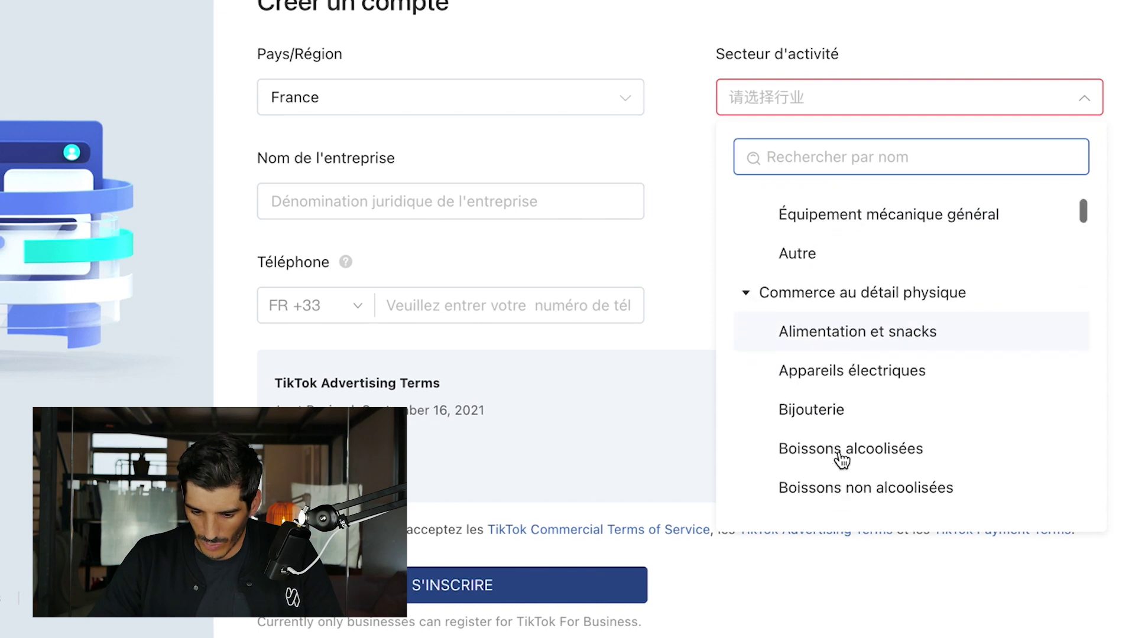
{"action": "left_click", "coordinate": [834, 409]}
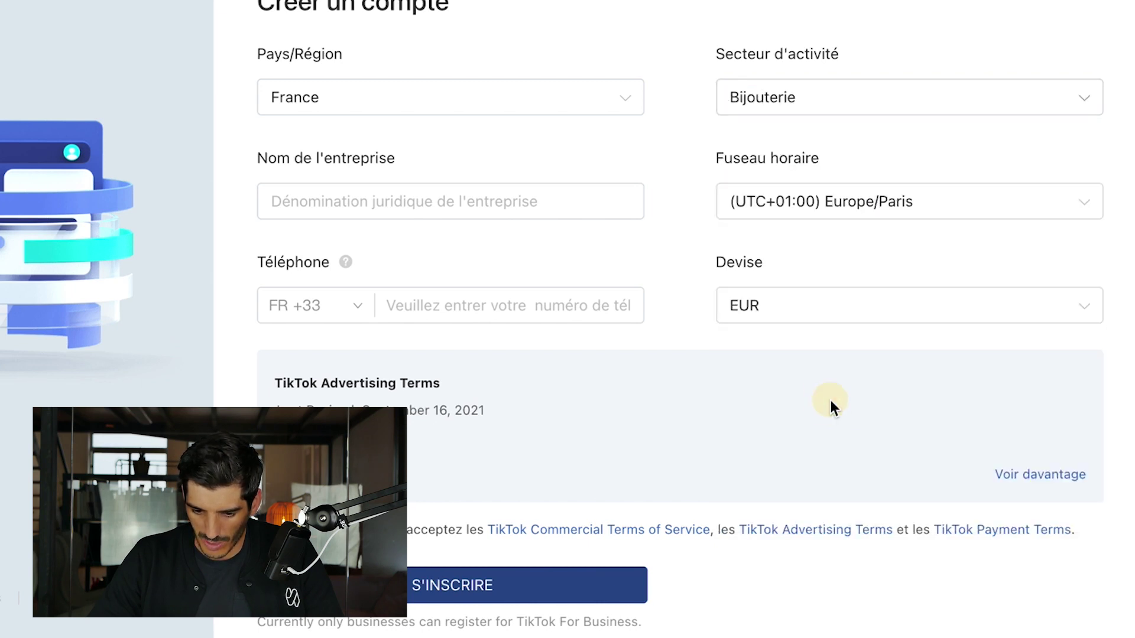
{"action": "left_click", "coordinate": [337, 212]}
{"action": "type", "text": "Socialdesk Test"}
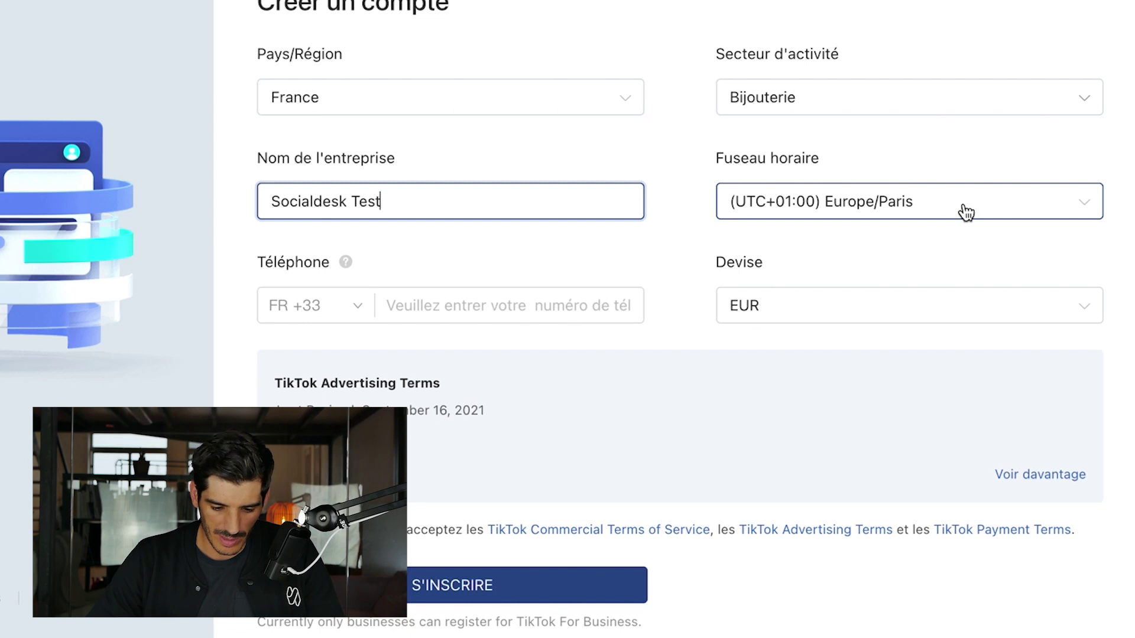
Paste the saved phone number, keep EUR as currency, and accept the advertising and payment terms.
{"action": "left_click", "coordinate": [498, 307]}
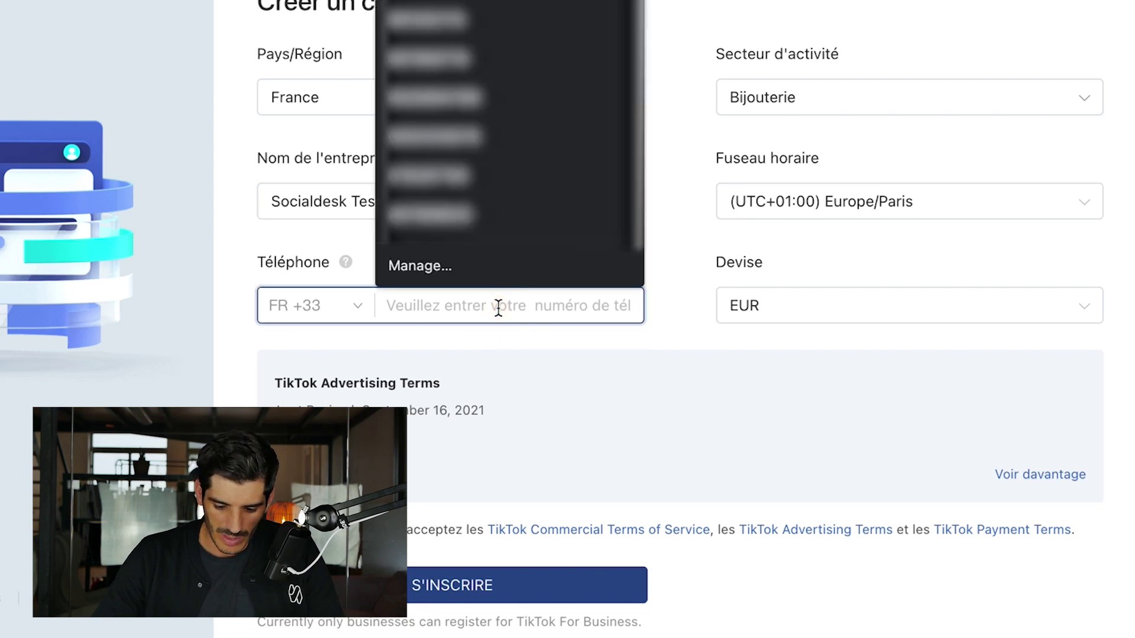
{"action": "key", "text": "ctrl+v"}
{"action": "left_click", "coordinate": [776, 306]}
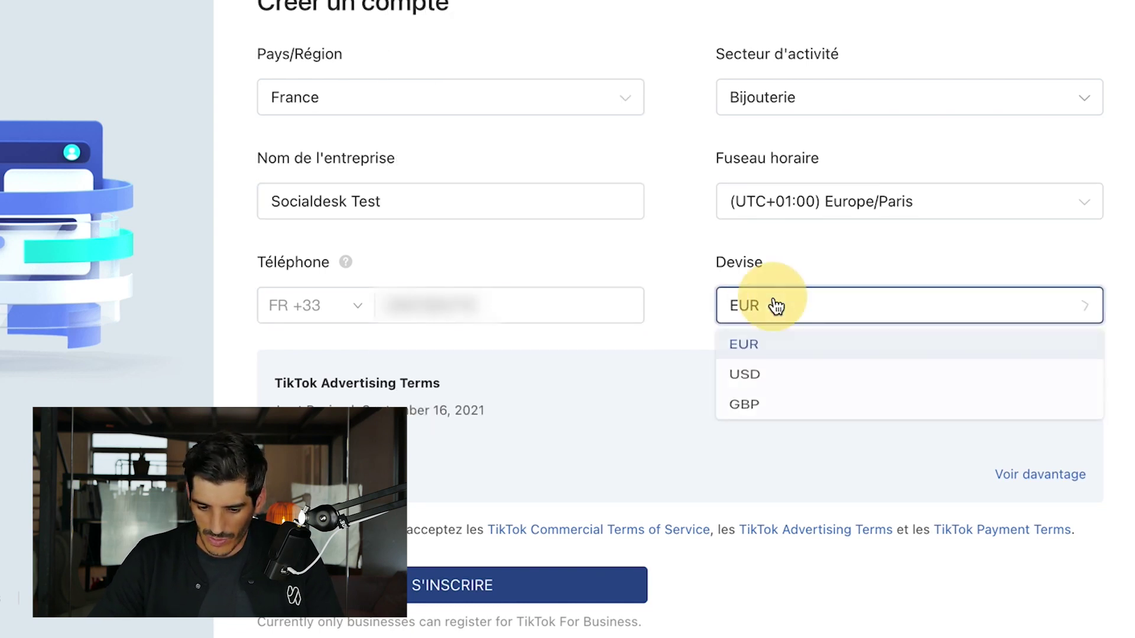
{"action": "left_click", "coordinate": [676, 267]}
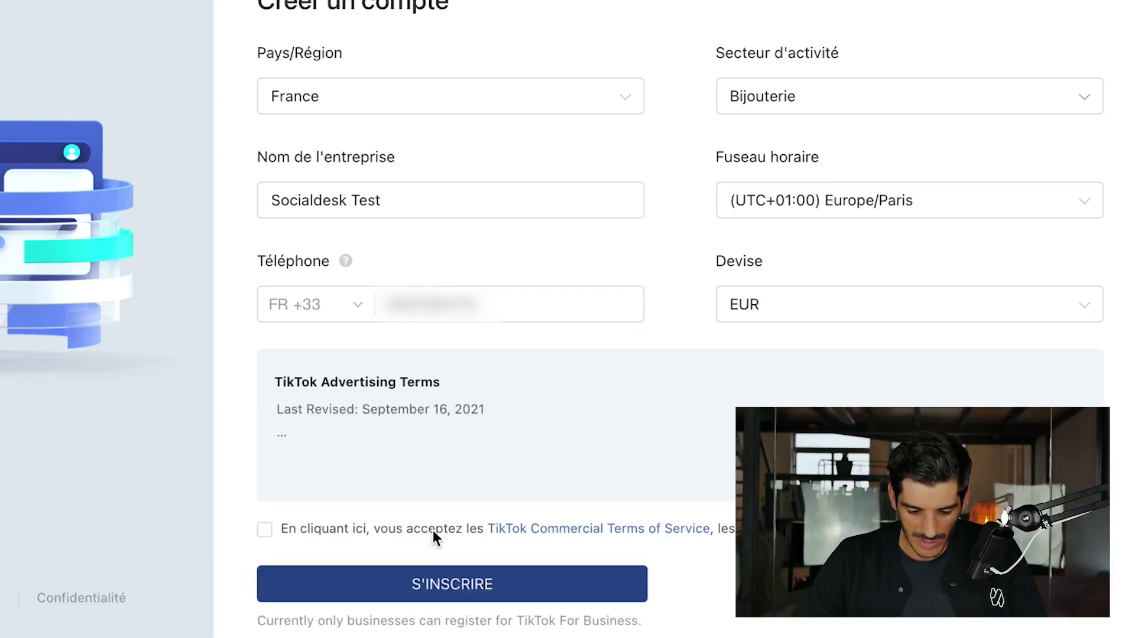
{"action": "left_click", "coordinate": [264, 529]}
{"action": "left_click", "coordinate": [411, 588]}
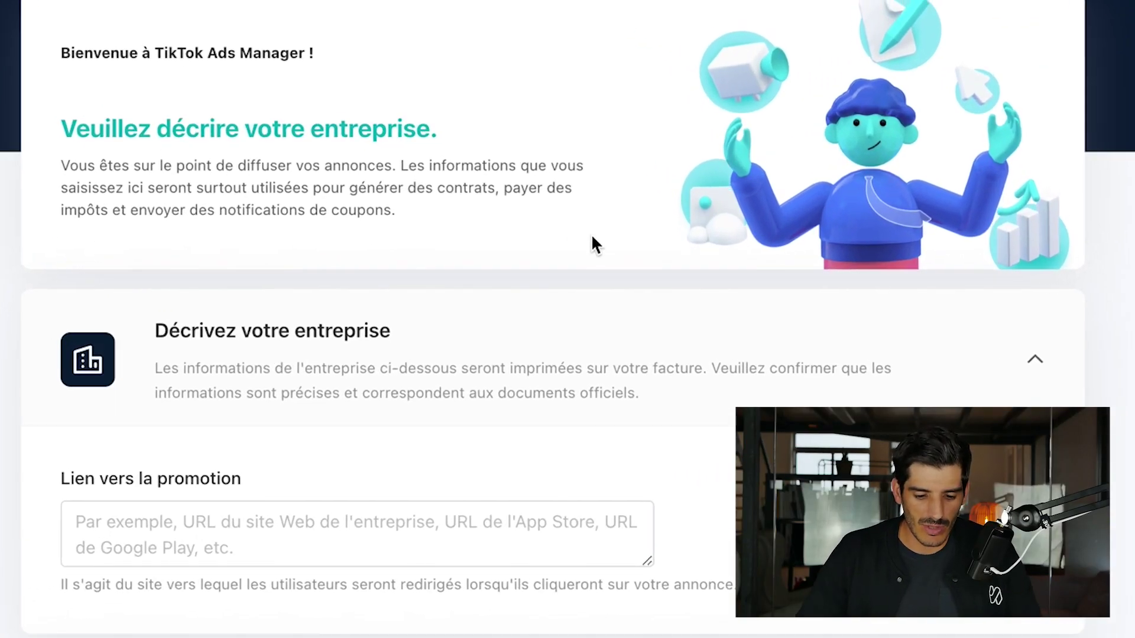
{"action": "scroll", "coordinate": [593, 236], "scroll_direction": "down", "scroll_amount": 3}
{"action": "scroll", "coordinate": [591, 235], "scroll_direction": "down", "scroll_amount": 4}
{"action": "left_click", "coordinate": [262, 296]}
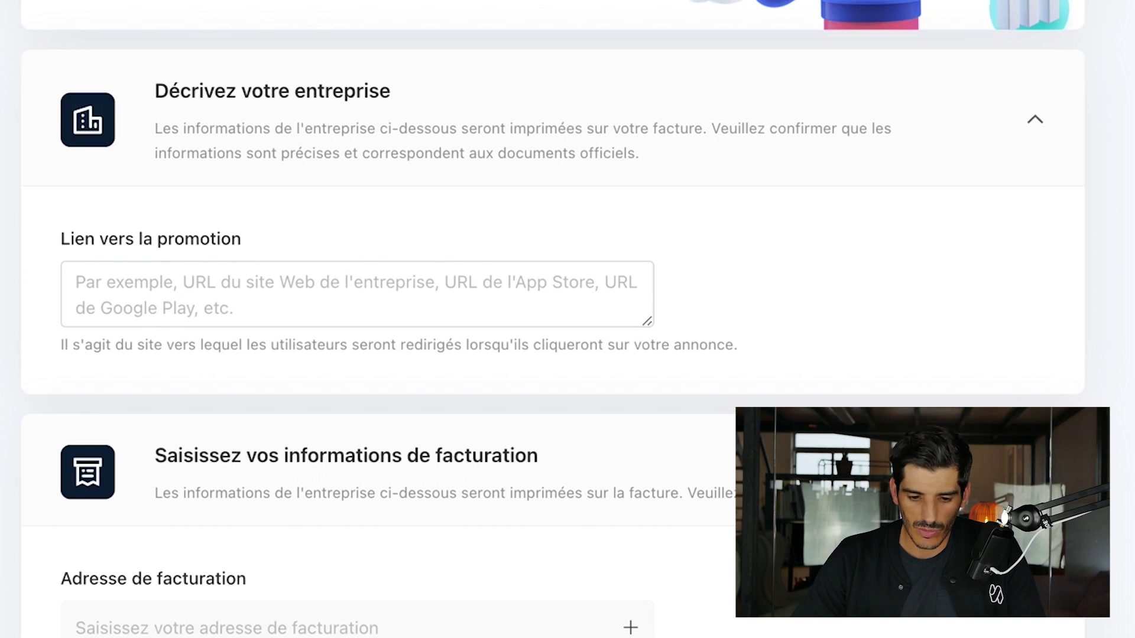
{"action": "left_click", "coordinate": [240, 305]}
{"action": "type", "text": "https://socialdesk.fr/"}
Expand Adresse de facturation and fill in the billing postal address.
{"action": "scroll", "coordinate": [240, 305], "scroll_direction": "down", "scroll_amount": 6}
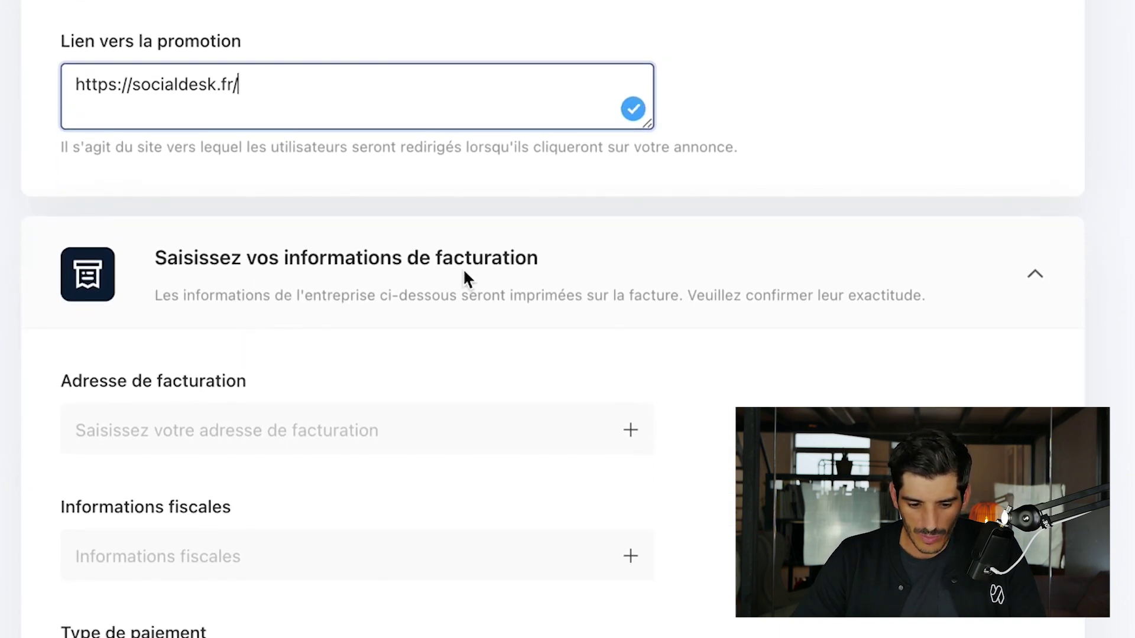
{"action": "scroll", "coordinate": [461, 393], "scroll_direction": "down", "scroll_amount": 5}
{"action": "left_click", "coordinate": [480, 229]}
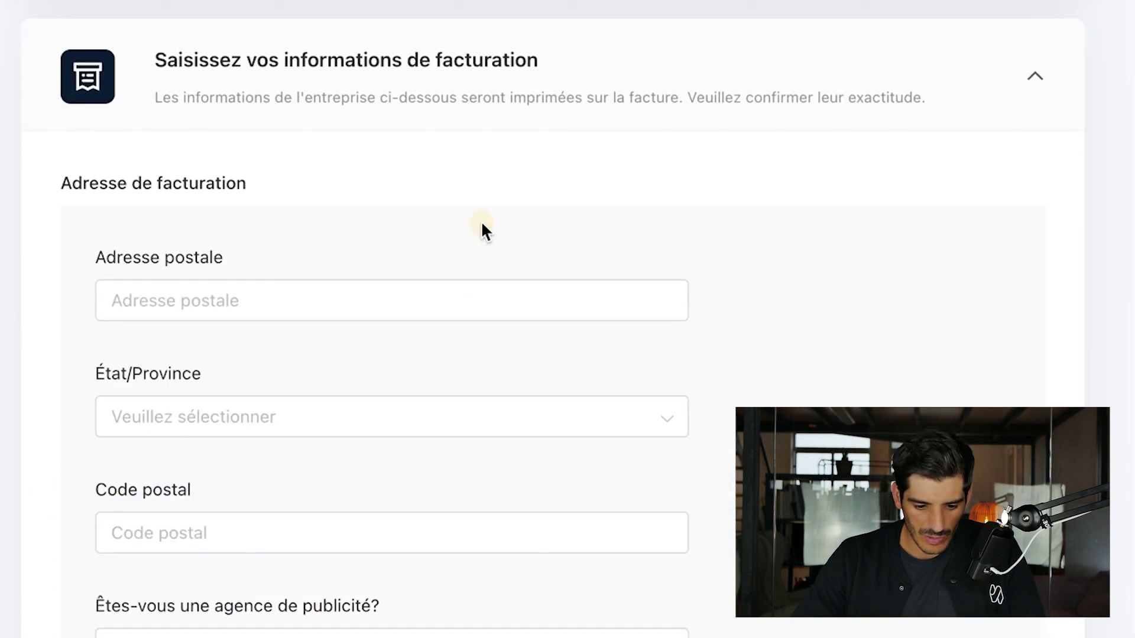
{"action": "left_click", "coordinate": [391, 302]}
{"action": "scroll", "coordinate": [388, 312], "scroll_direction": "down", "scroll_amount": 3}
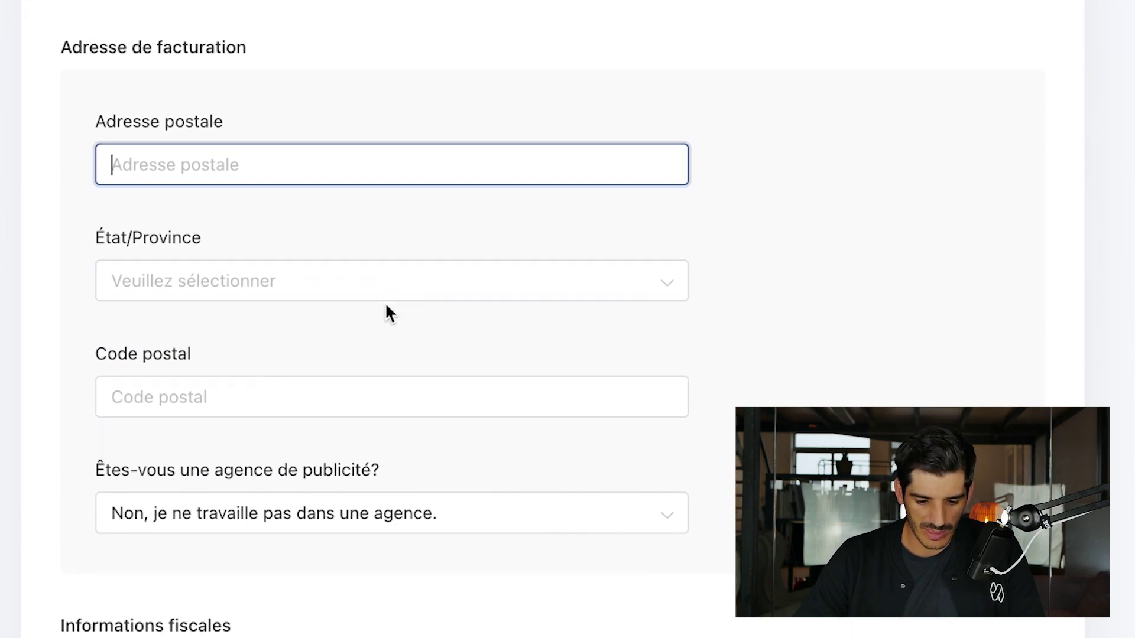
{"action": "scroll", "coordinate": [389, 314], "scroll_direction": "up", "scroll_amount": 1}
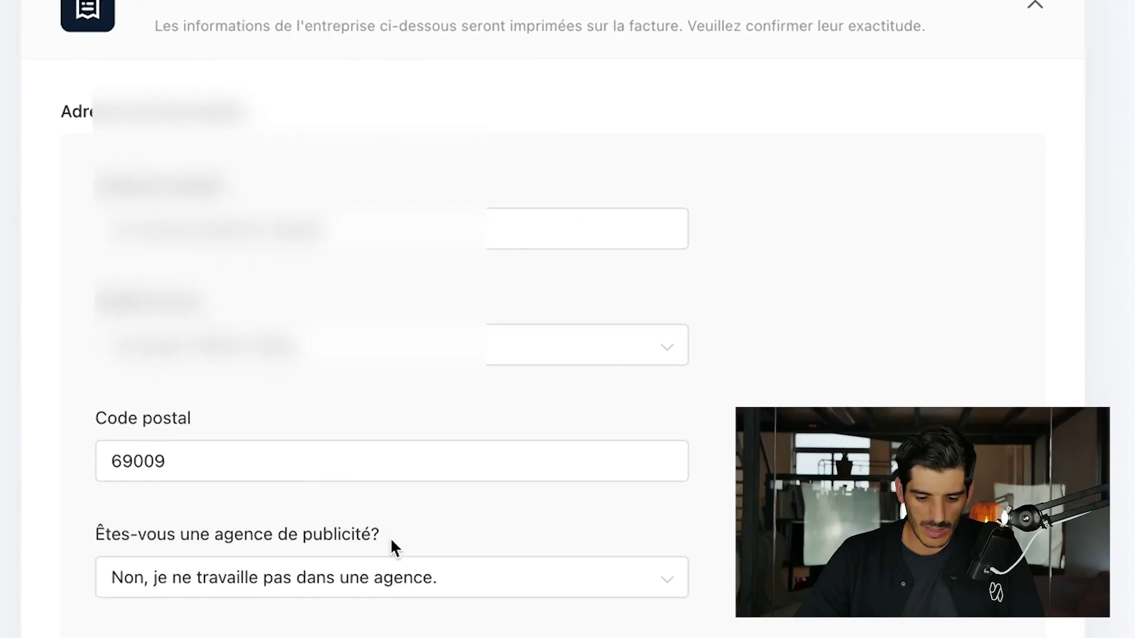
{"action": "scroll", "coordinate": [391, 544], "scroll_direction": "down", "scroll_amount": 3}
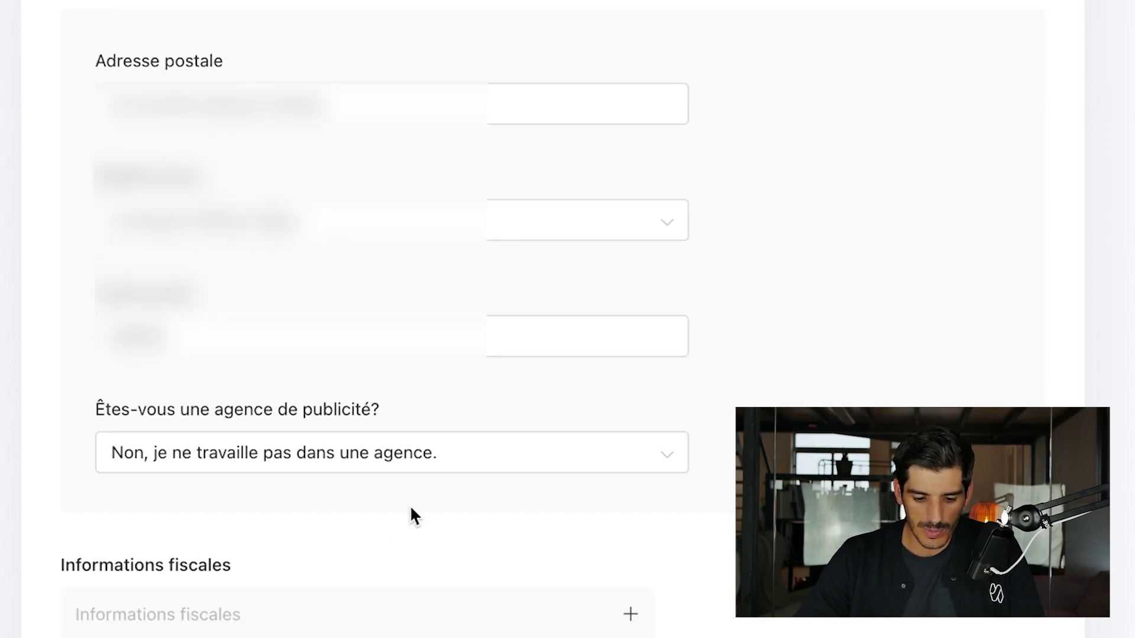
Answer Non to the advertising-agency question and leave the VAT number in Informations fiscales blank.
{"action": "left_click", "coordinate": [494, 469]}
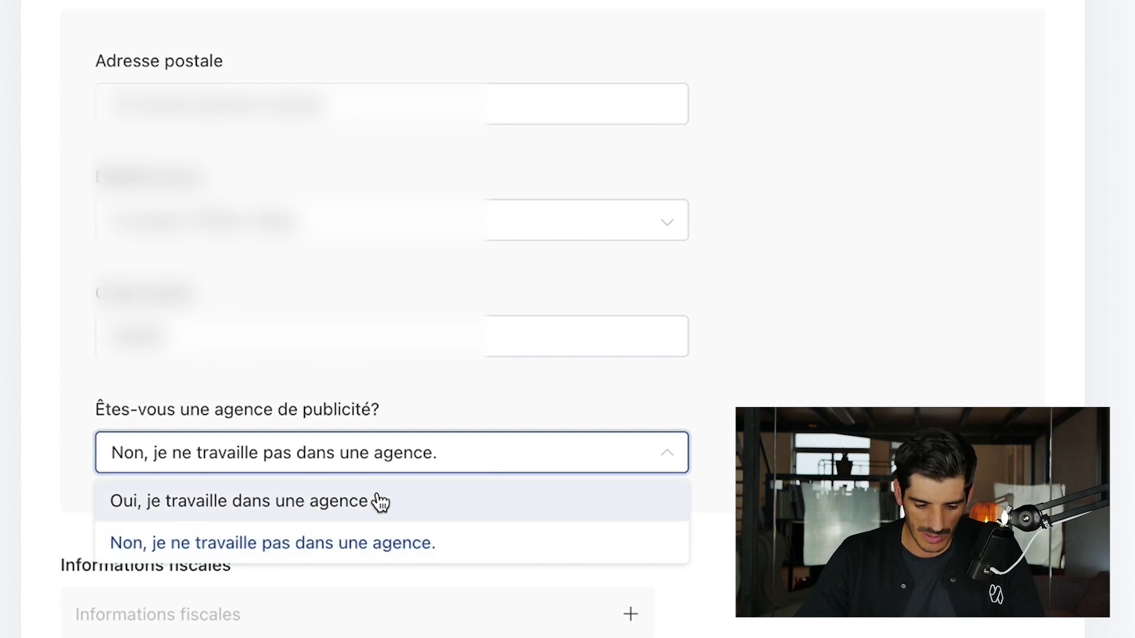
{"action": "left_click", "coordinate": [355, 553]}
{"action": "scroll", "coordinate": [353, 547], "scroll_direction": "down", "scroll_amount": 4}
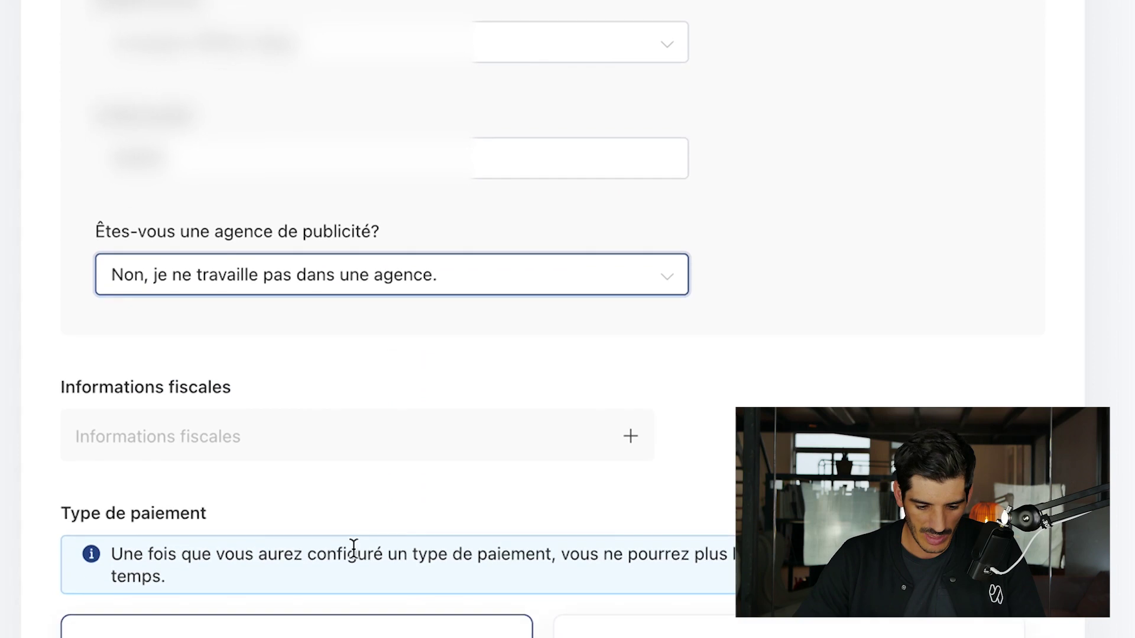
{"action": "left_click", "coordinate": [517, 388]}
{"action": "left_click", "coordinate": [464, 451]}
{"action": "left_click", "coordinate": [359, 304]}
Set the payment method to Paiement automatique.
{"action": "scroll", "coordinate": [359, 304], "scroll_direction": "down", "scroll_amount": 6}
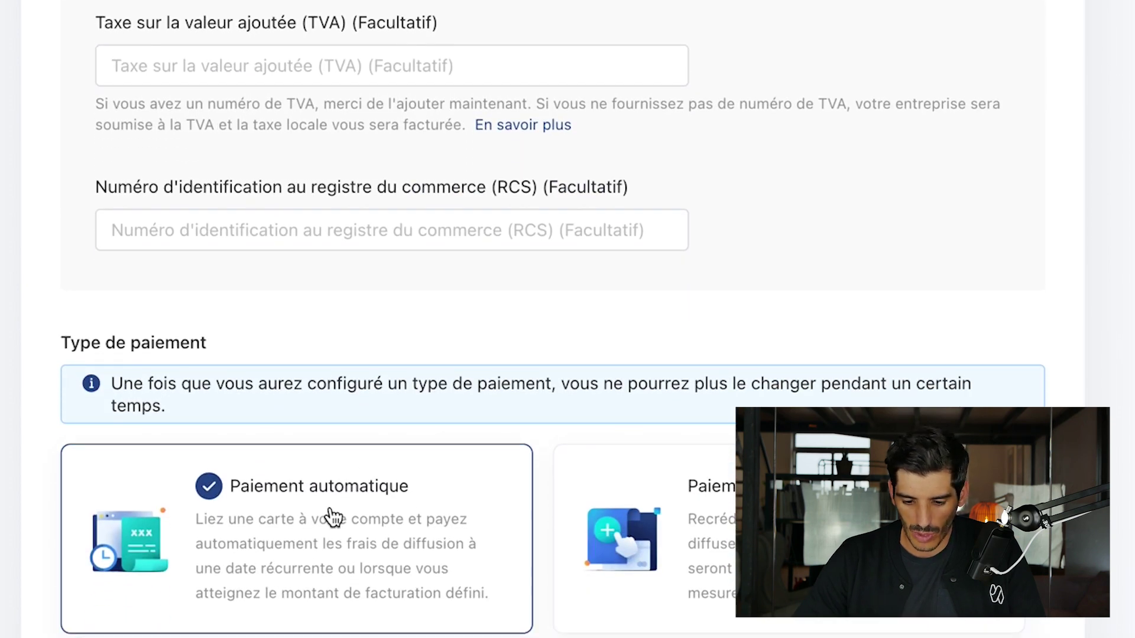
{"action": "scroll", "coordinate": [331, 518], "scroll_direction": "down", "scroll_amount": 1}
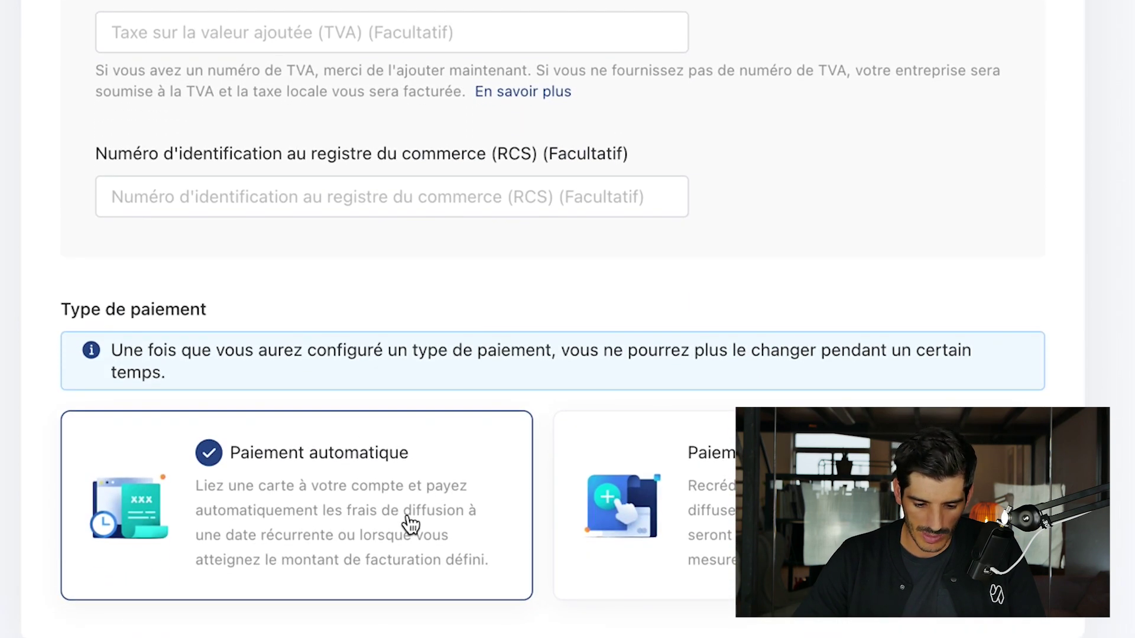
{"action": "left_click", "coordinate": [768, 538]}
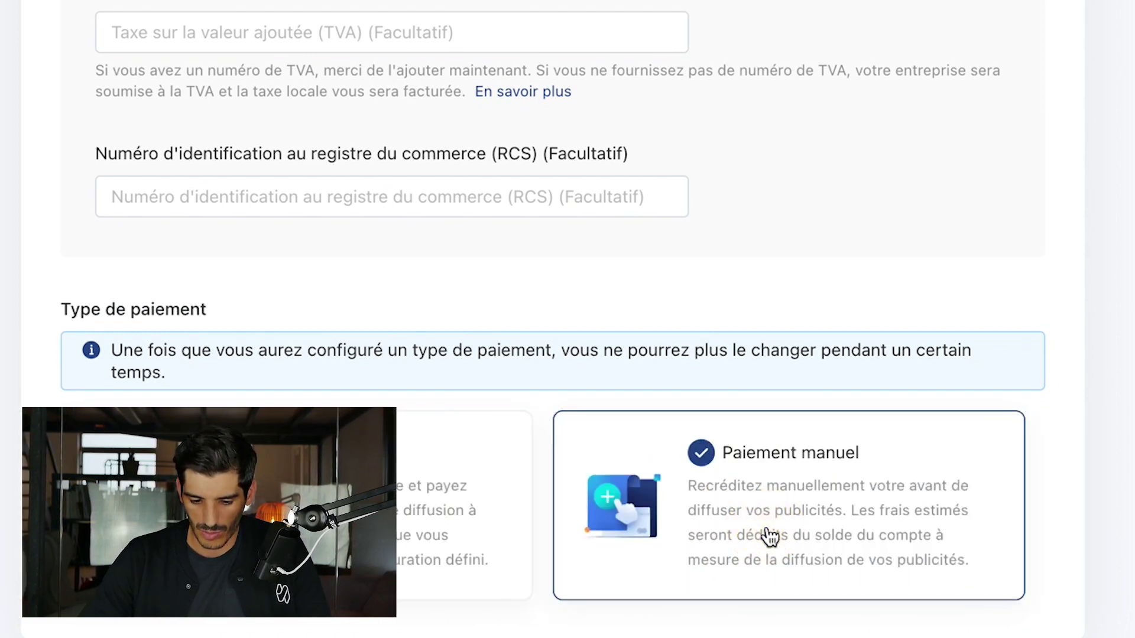
{"action": "left_click", "coordinate": [452, 566]}
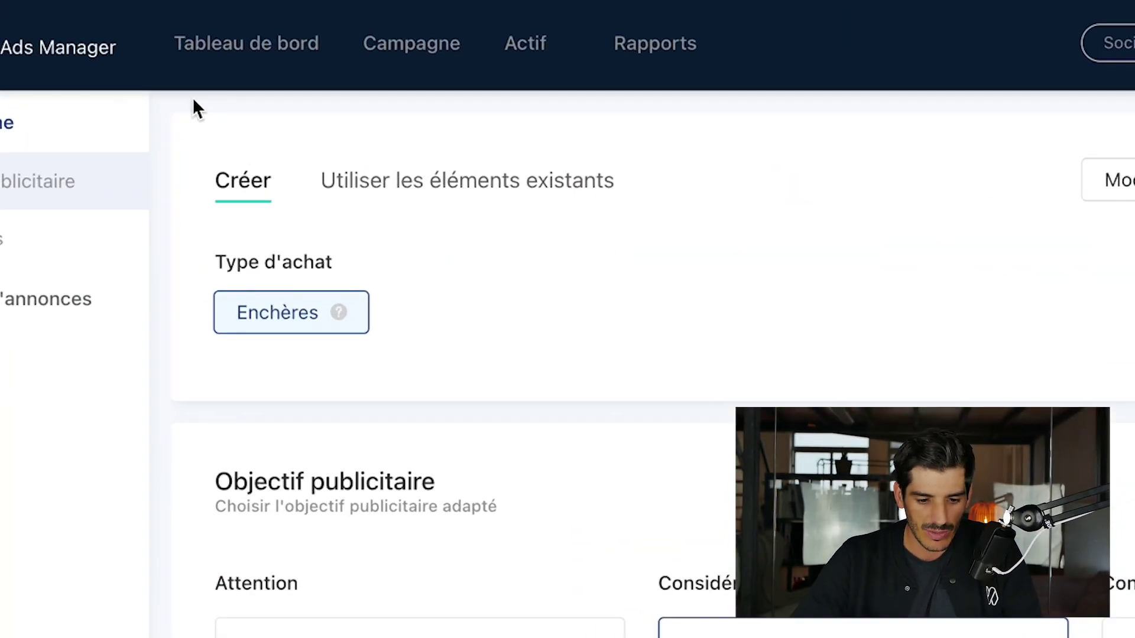
Go back to Tableau de bord, showing 0.00 EUR daily spend and no ads.
{"action": "double_click", "coordinate": [243, 50]}
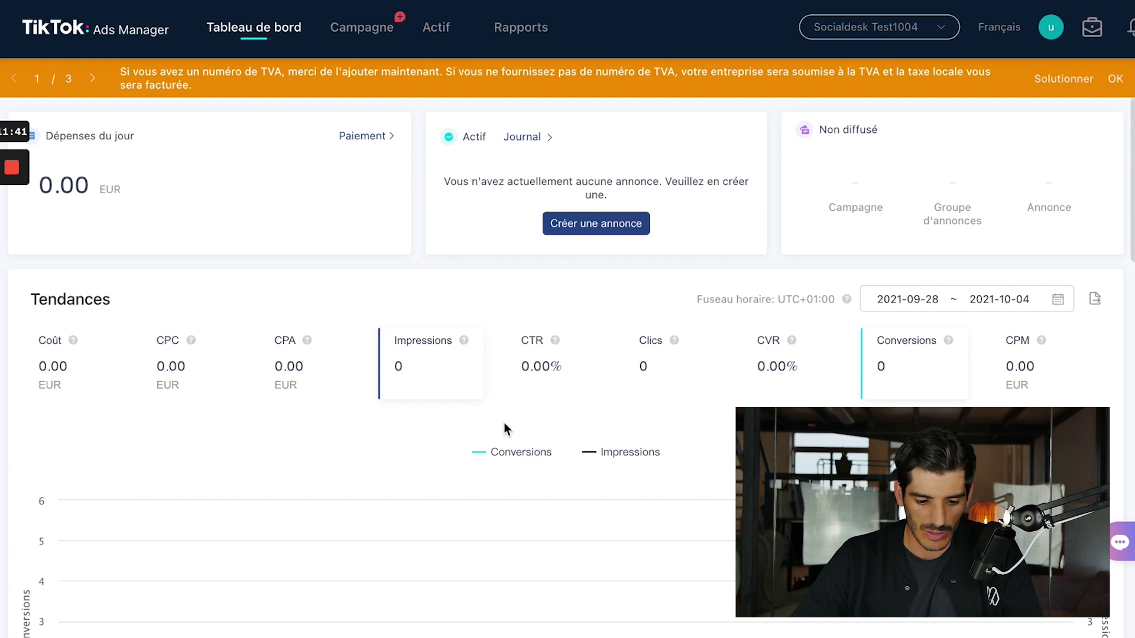
Open Informations du compte for Socialdesk Test1004 from the avatar menu, leaving the language unchanged.
{"action": "scroll", "coordinate": [503, 422], "scroll_direction": "down", "scroll_amount": 10}
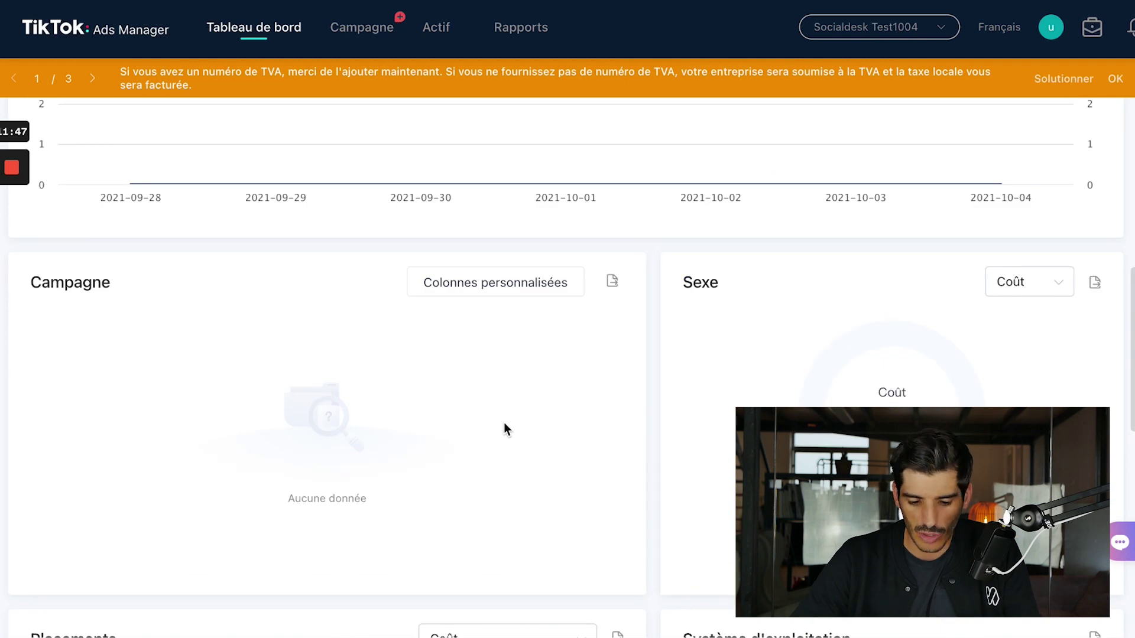
{"action": "scroll", "coordinate": [503, 422], "scroll_direction": "up", "scroll_amount": 12}
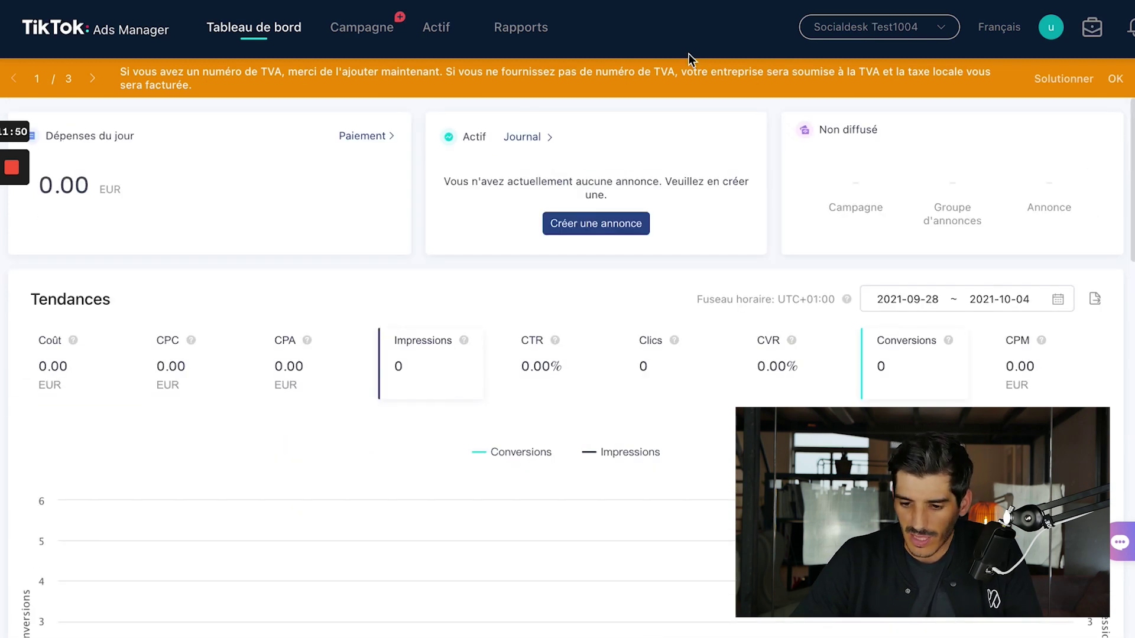
{"action": "left_click", "coordinate": [1010, 28]}
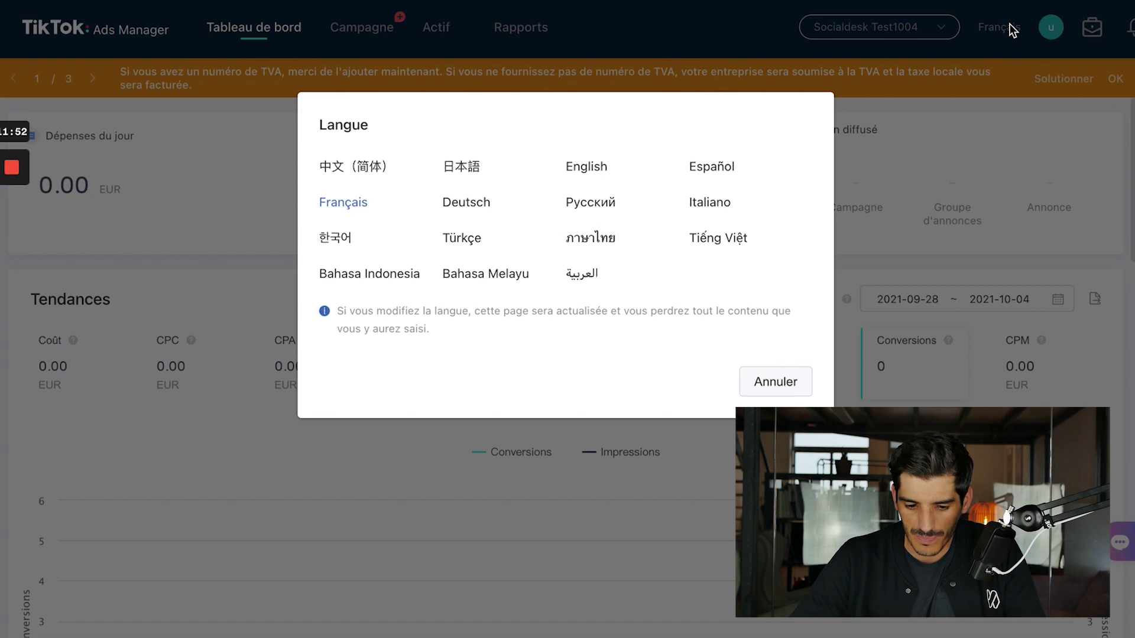
{"action": "left_click", "coordinate": [1012, 29]}
{"action": "left_click", "coordinate": [1052, 30]}
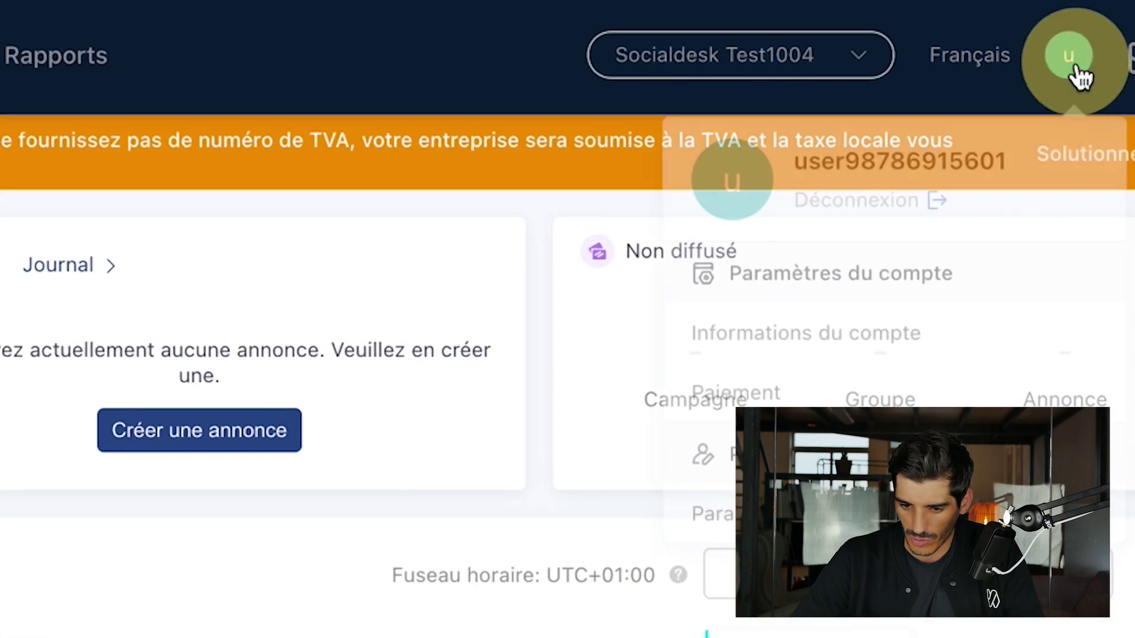
{"action": "left_click", "coordinate": [788, 340]}
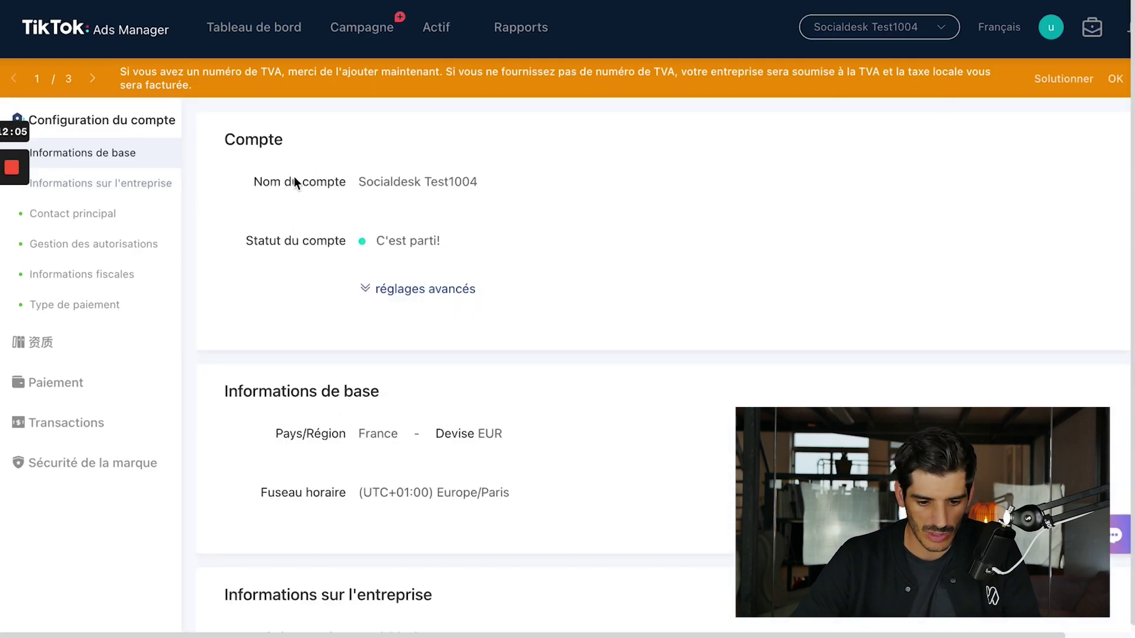
Expand réglages avancés and review the company, contact and tax details.
{"action": "scroll", "coordinate": [509, 290], "scroll_direction": "down", "scroll_amount": 2}
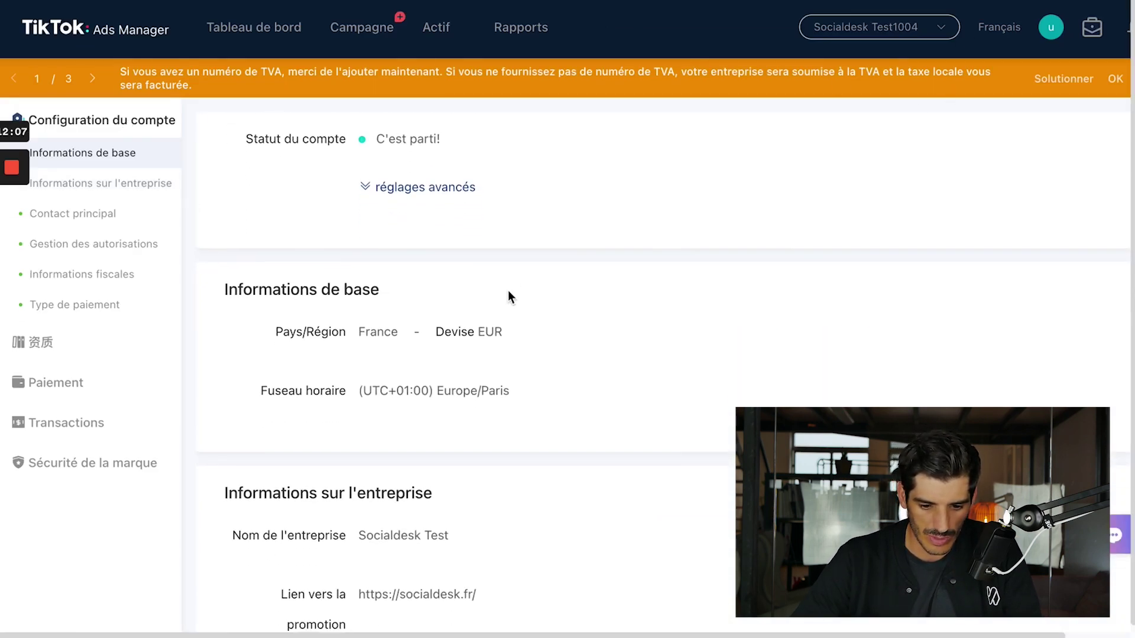
{"action": "left_click", "coordinate": [448, 188]}
{"action": "scroll", "coordinate": [561, 310], "scroll_direction": "down", "scroll_amount": 4}
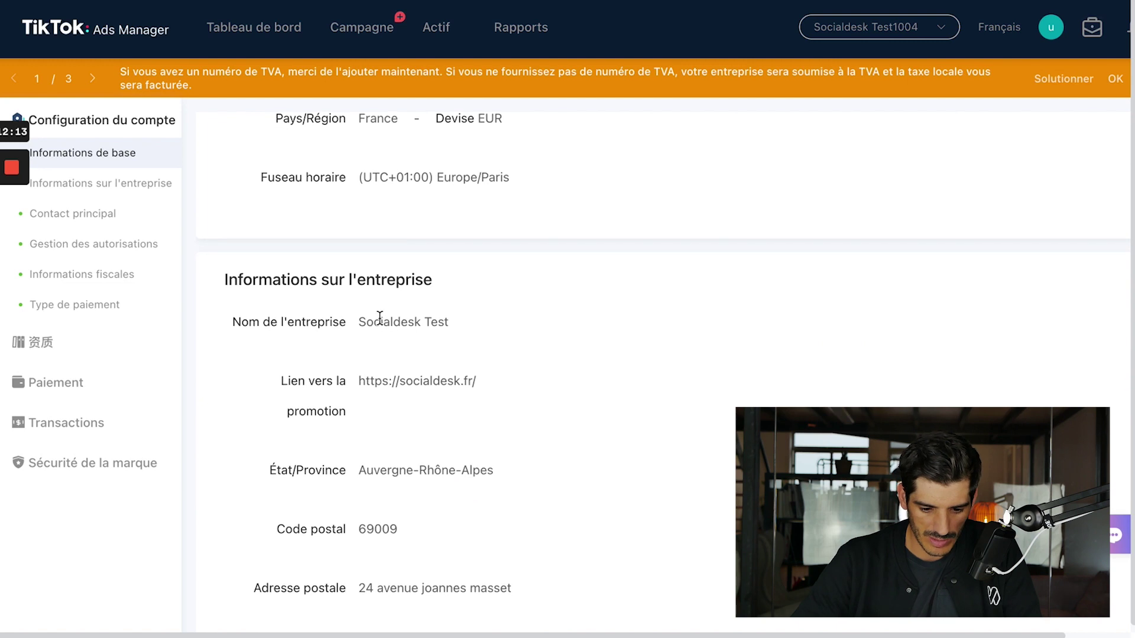
{"action": "scroll", "coordinate": [420, 338], "scroll_direction": "down", "scroll_amount": 2}
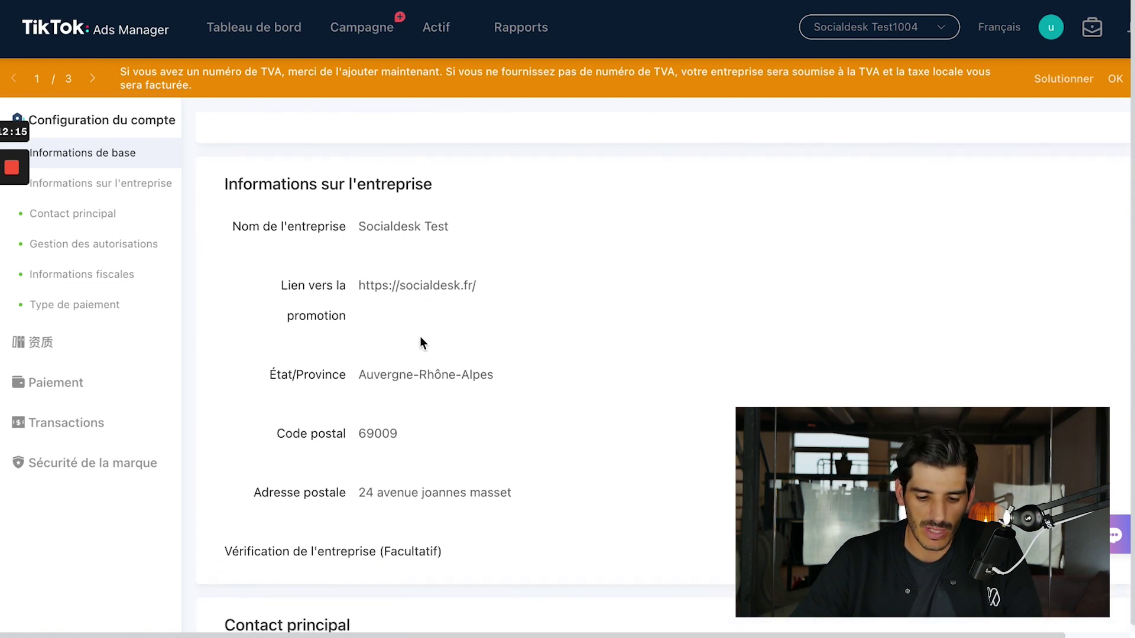
{"action": "scroll", "coordinate": [419, 337], "scroll_direction": "down", "scroll_amount": 2}
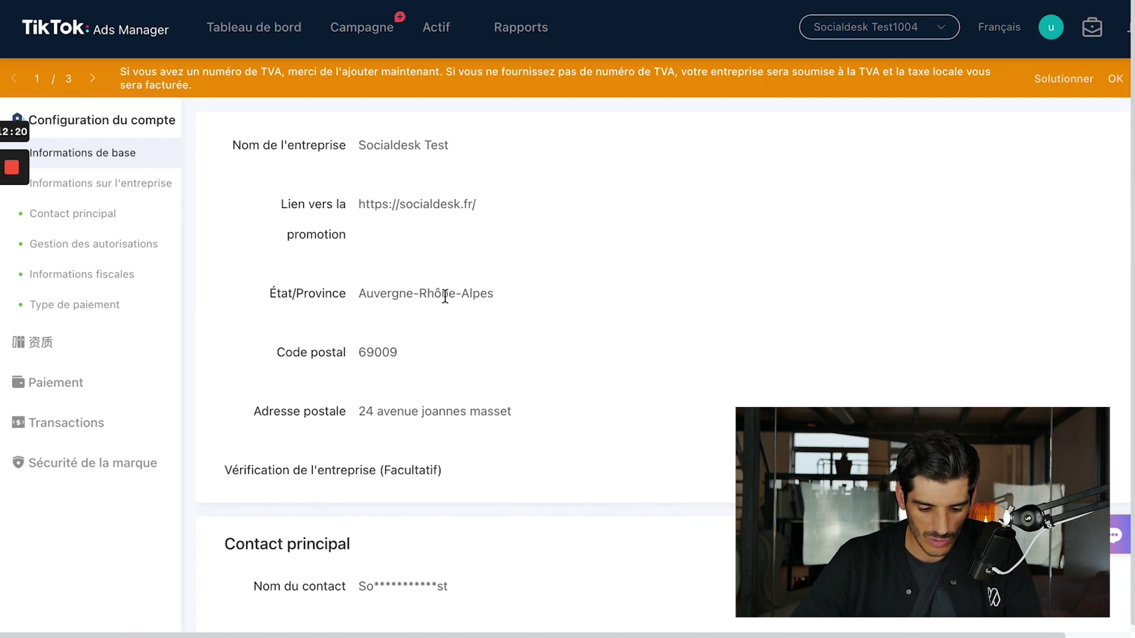
{"action": "scroll", "coordinate": [445, 296], "scroll_direction": "down", "scroll_amount": 3}
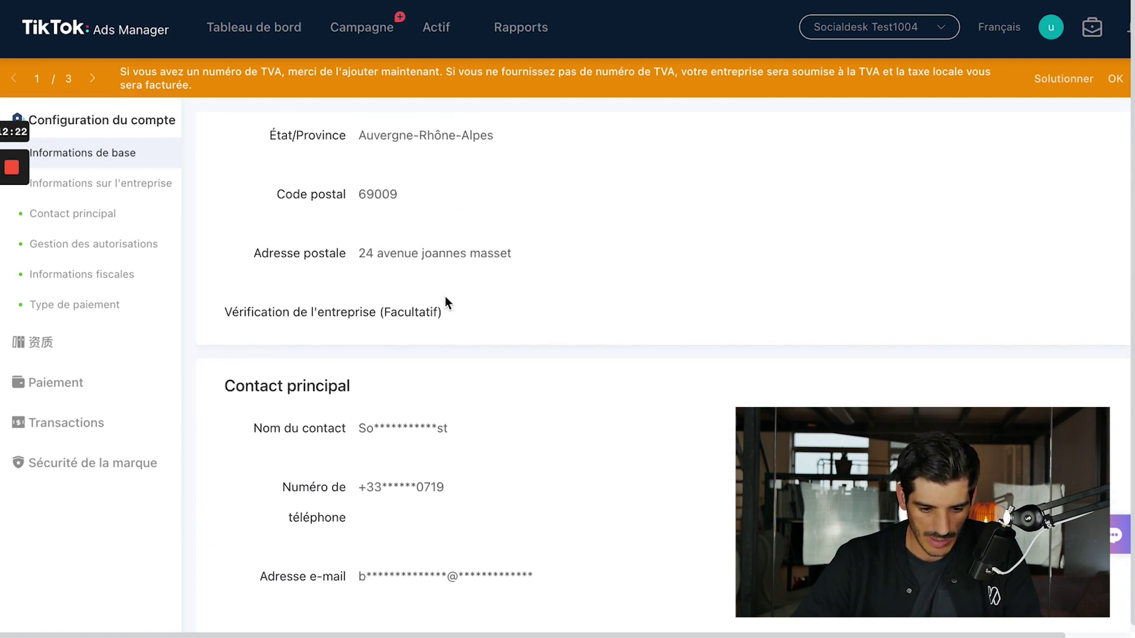
{"action": "scroll", "coordinate": [446, 296], "scroll_direction": "down", "scroll_amount": 1}
{"action": "scroll", "coordinate": [445, 296], "scroll_direction": "down", "scroll_amount": 2}
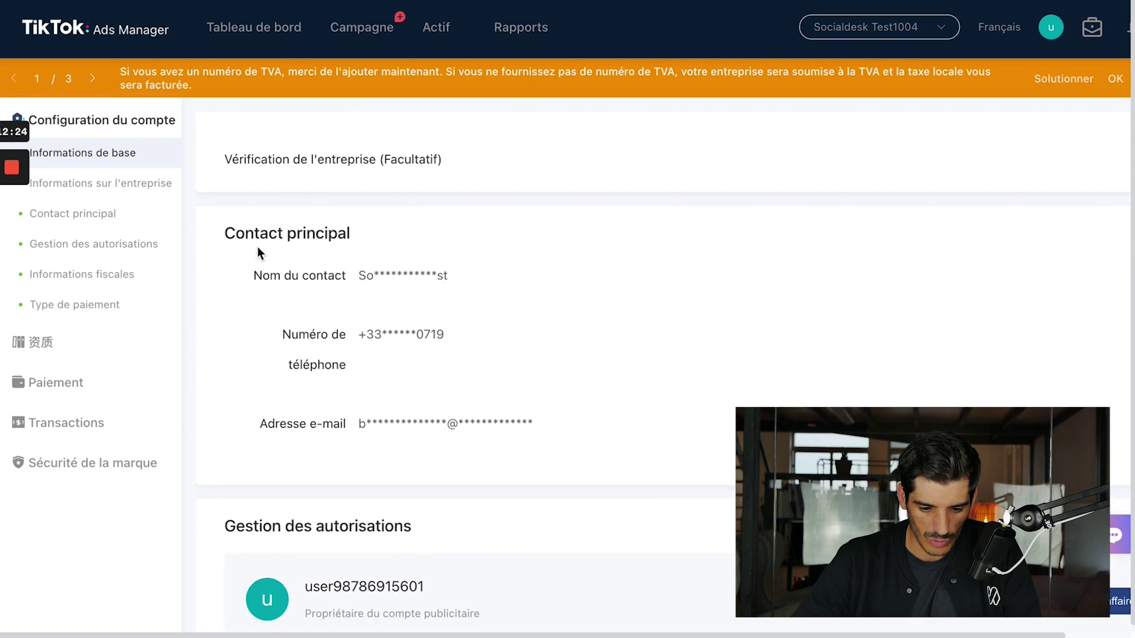
{"action": "scroll", "coordinate": [384, 420], "scroll_direction": "down", "scroll_amount": 3}
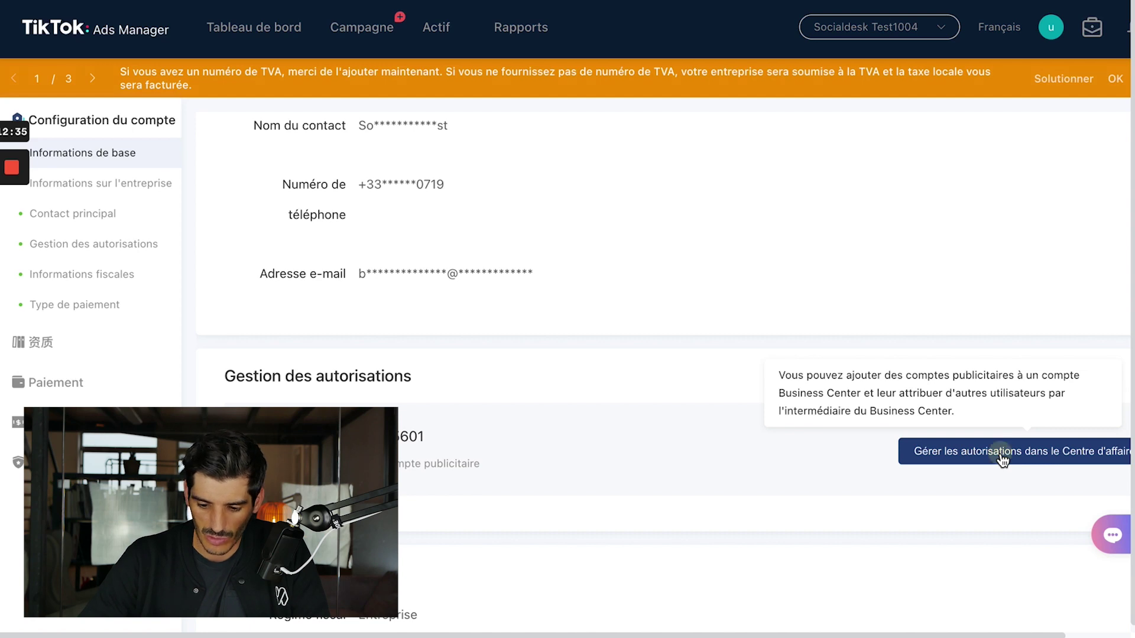
View the Business Center permissions, then open Paiement showing 0.00 EUR ad credit.
{"action": "left_click", "coordinate": [1001, 455]}
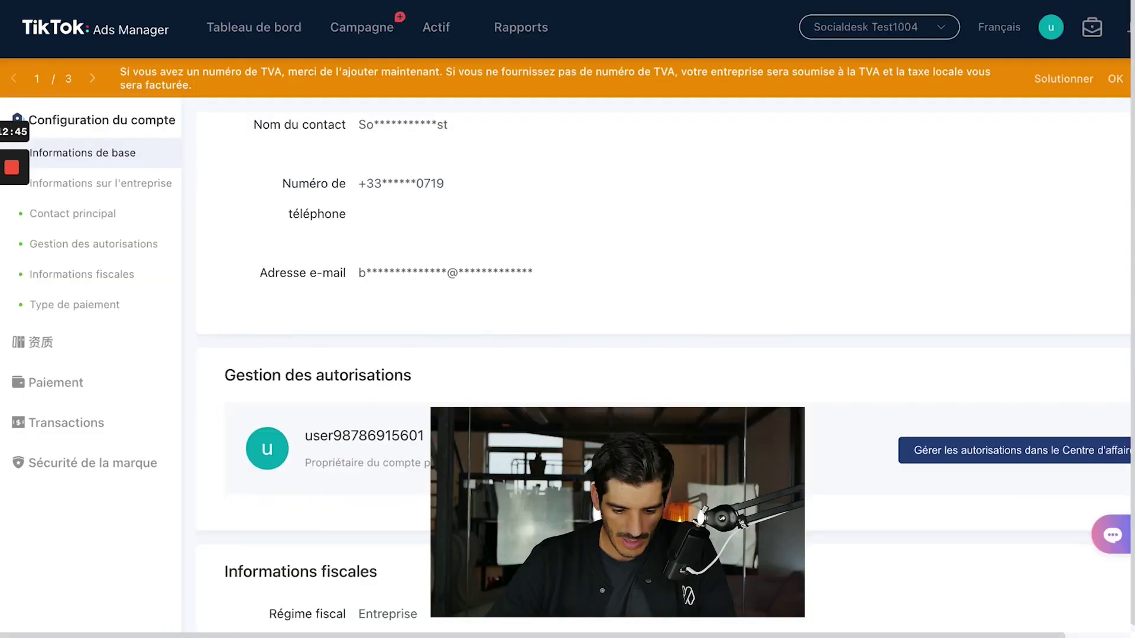
{"action": "scroll", "coordinate": [528, 460], "scroll_direction": "down", "scroll_amount": 3}
{"action": "scroll", "coordinate": [463, 425], "scroll_direction": "down", "scroll_amount": 3}
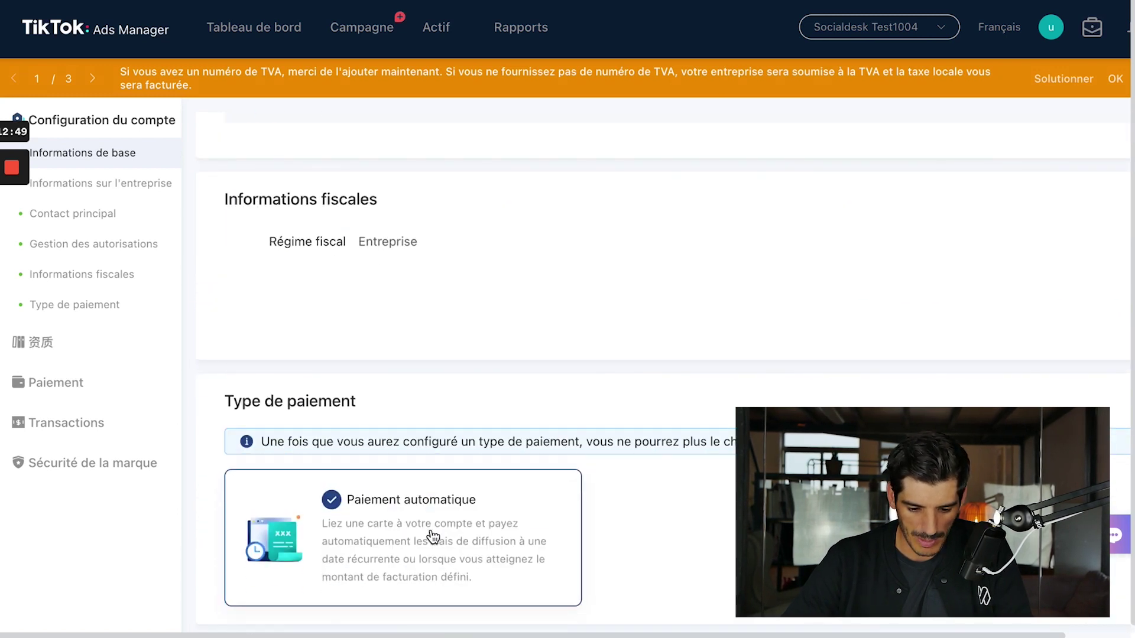
{"action": "scroll", "coordinate": [177, 340], "scroll_direction": "up", "scroll_amount": 10}
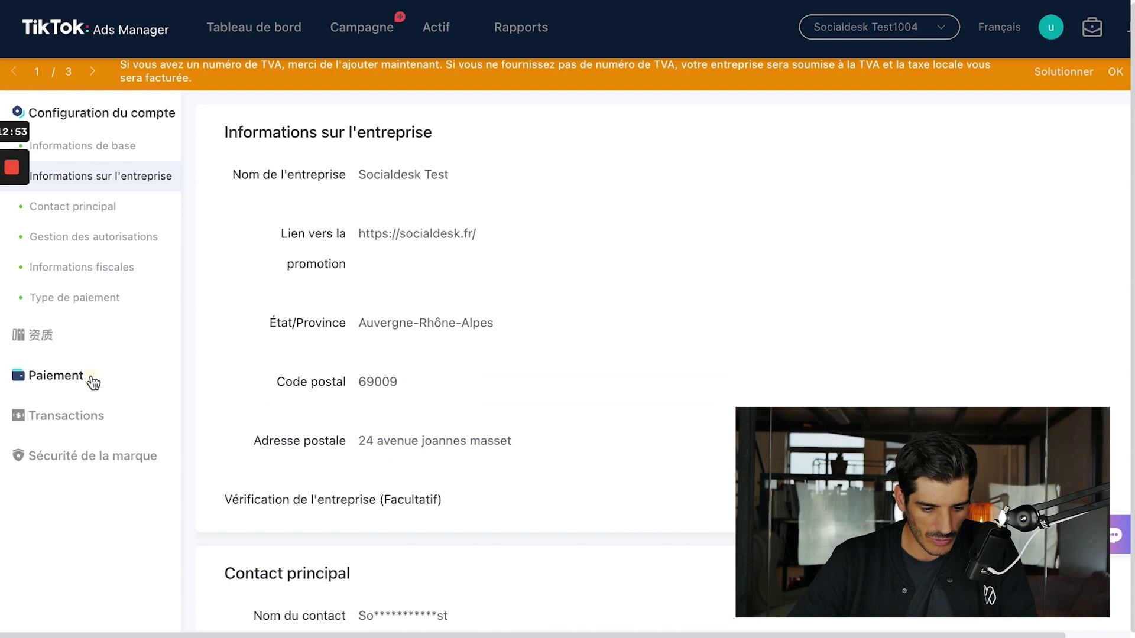
{"action": "left_click", "coordinate": [92, 378]}
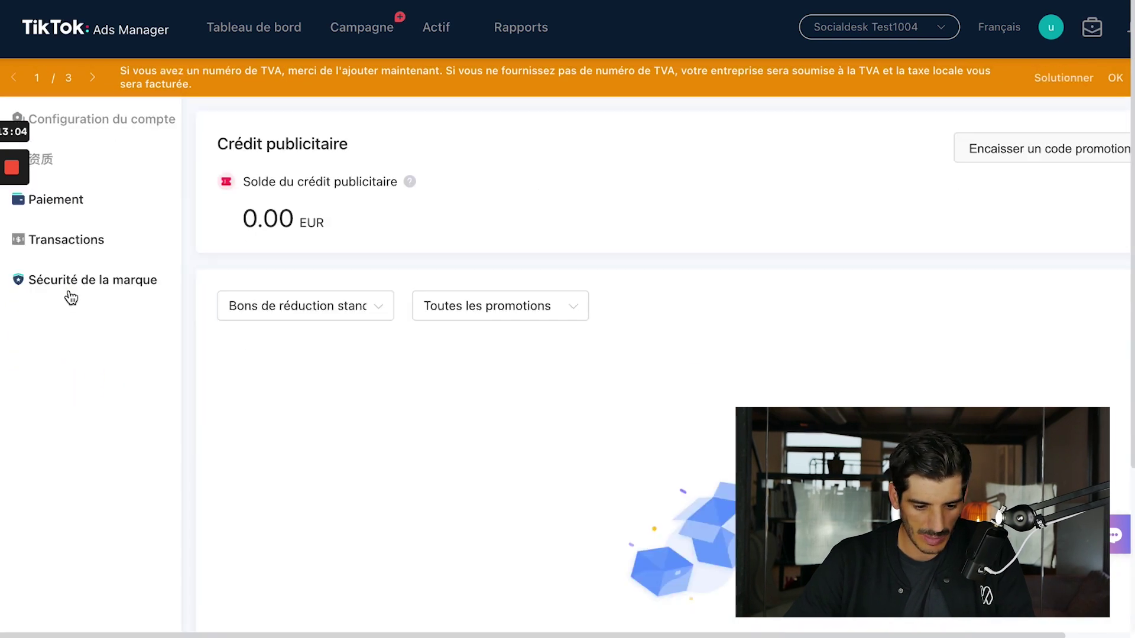
Check the empty Documents du secteur section, then return to Configuration du compte.
{"action": "left_click", "coordinate": [101, 161]}
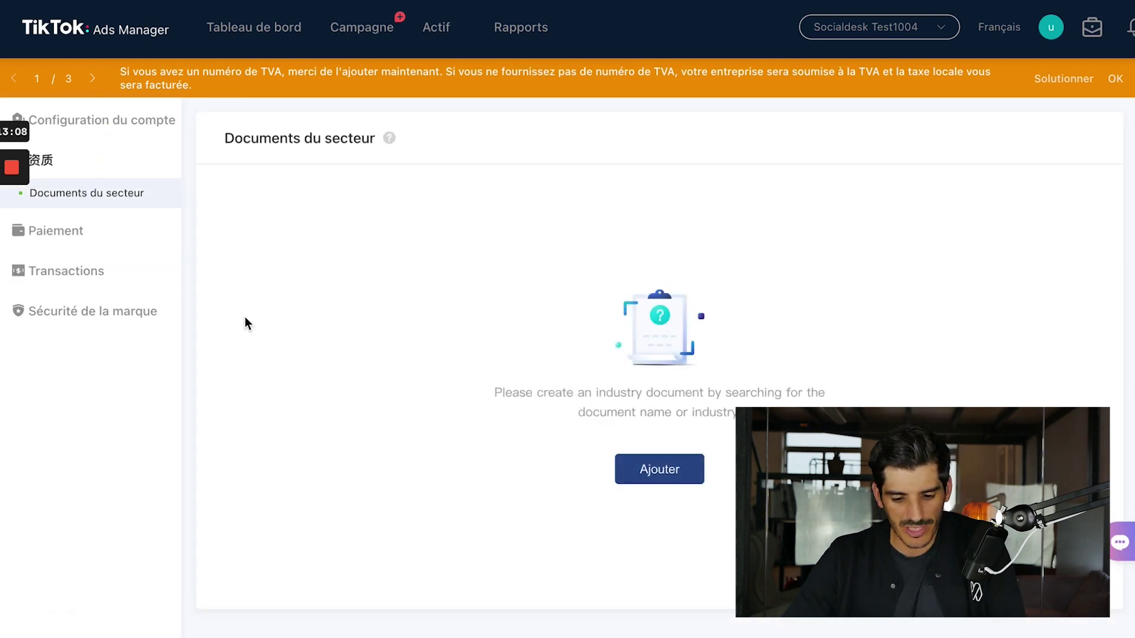
{"action": "left_click", "coordinate": [119, 120]}
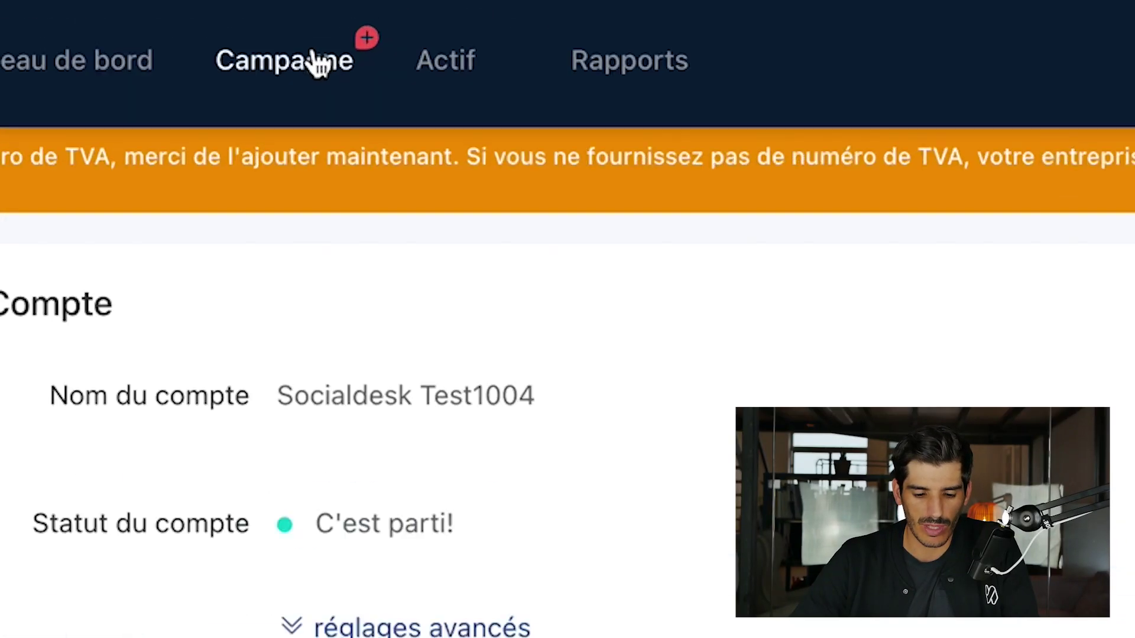
Open the Campagne page, which shows no campaigns yet.
{"action": "left_click", "coordinate": [376, 29]}
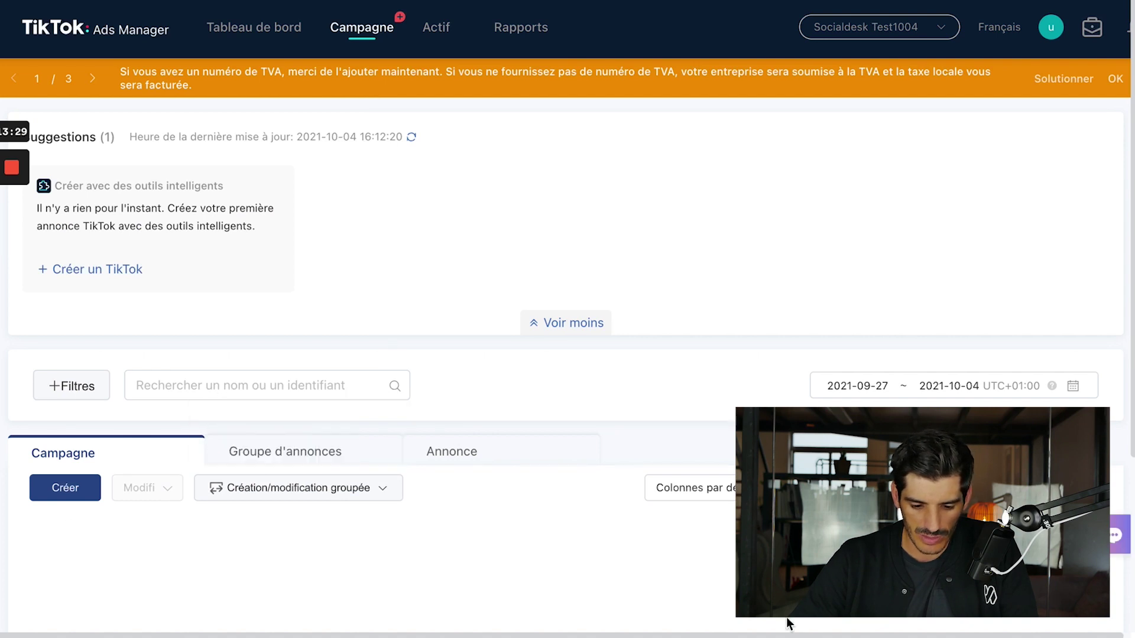
{"action": "scroll", "coordinate": [603, 559], "scroll_direction": "down", "scroll_amount": 4}
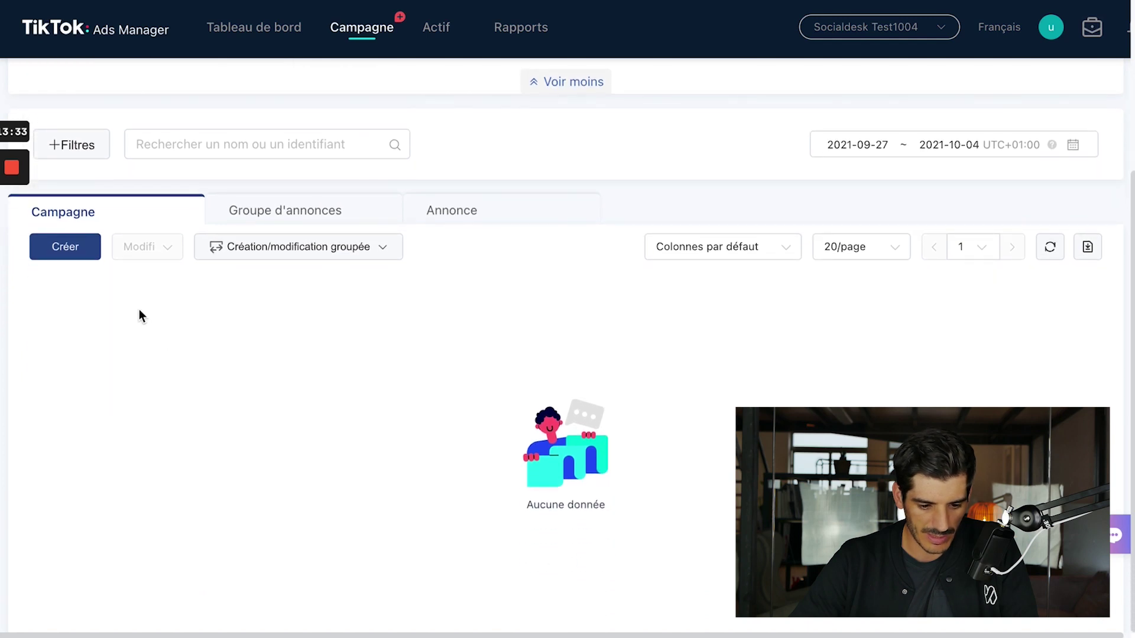
{"action": "left_click", "coordinate": [64, 257]}
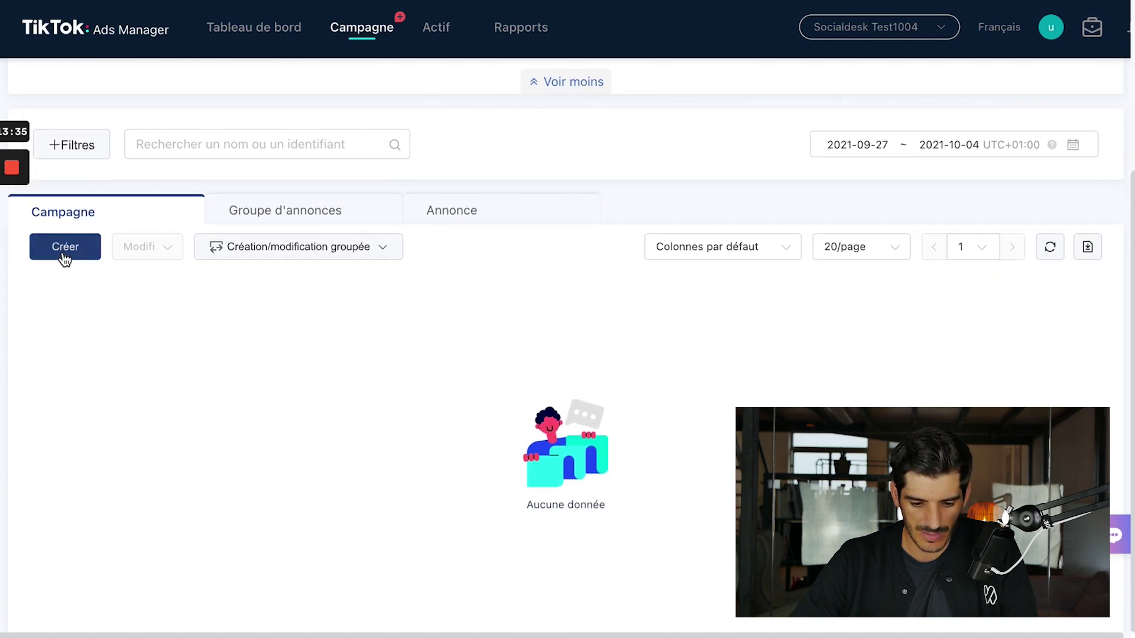
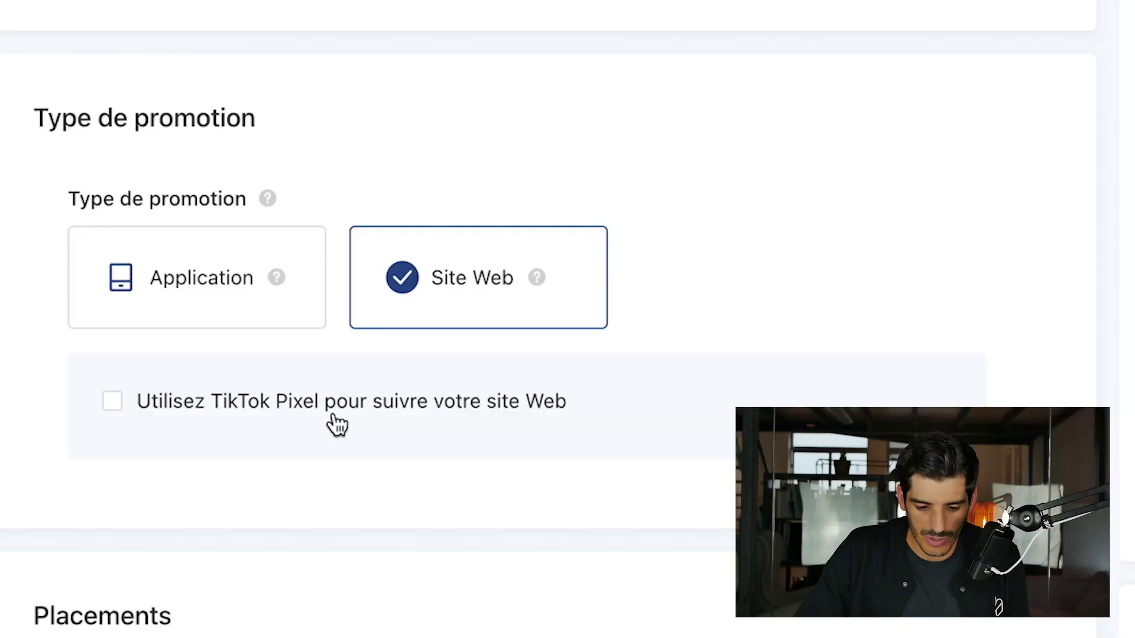
Turn on TikTok Pixel tracking for the website and start creating a new pixel.
{"action": "left_click", "coordinate": [335, 416]}
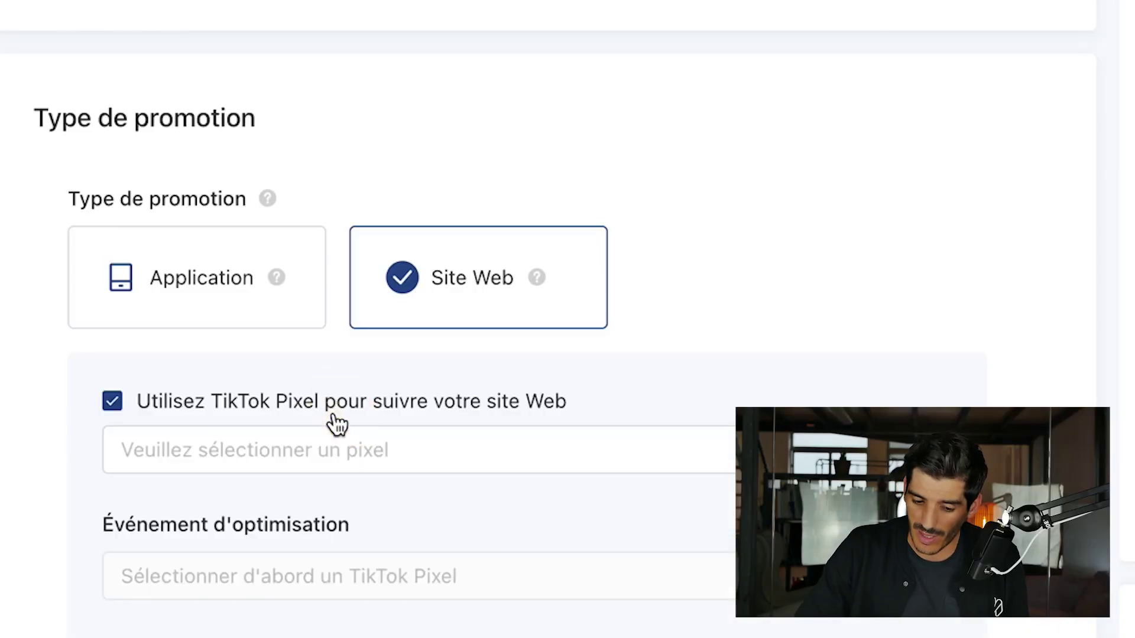
{"action": "left_click", "coordinate": [348, 456]}
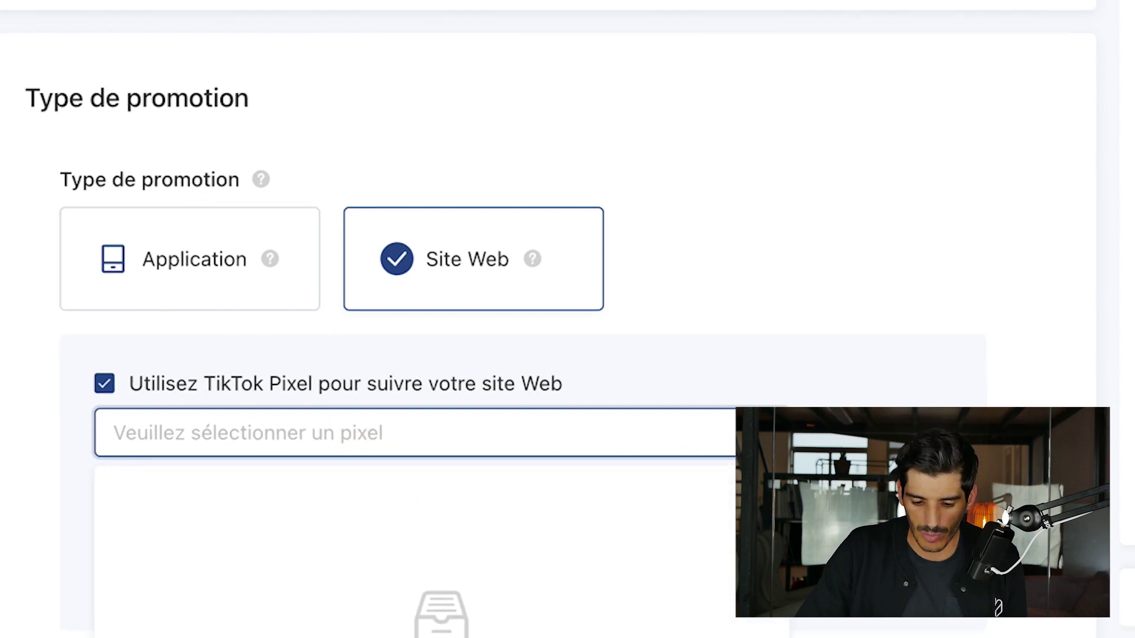
{"action": "left_click", "coordinate": [522, 430]}
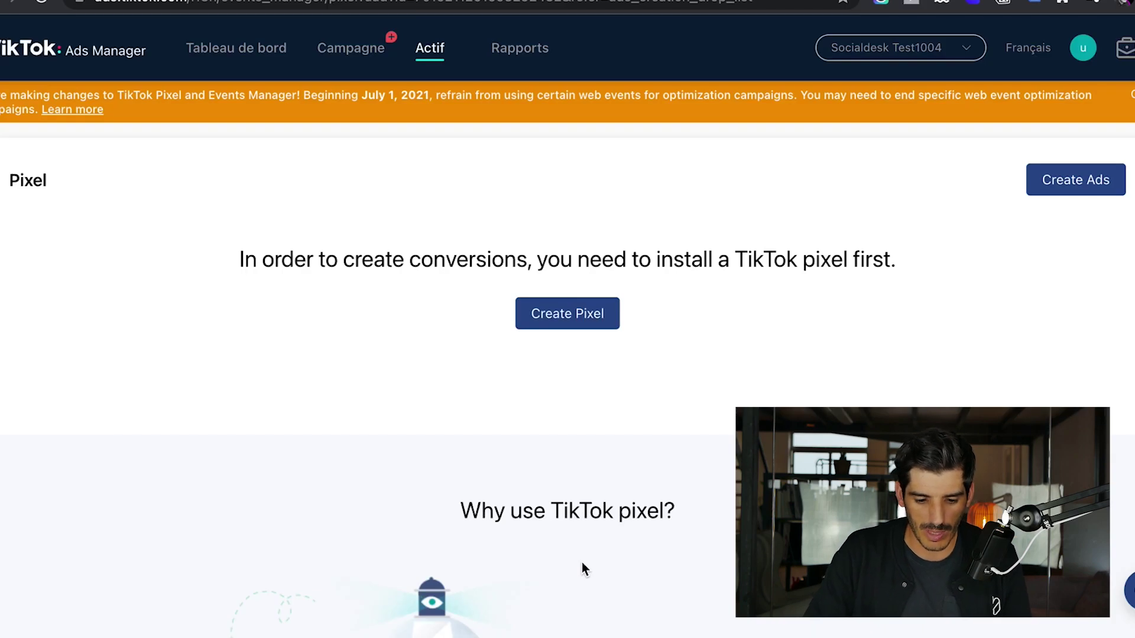
Go to the Événement page and open Website Pixel management to create a pixel.
{"action": "mouse_move", "coordinate": [441, 50]}
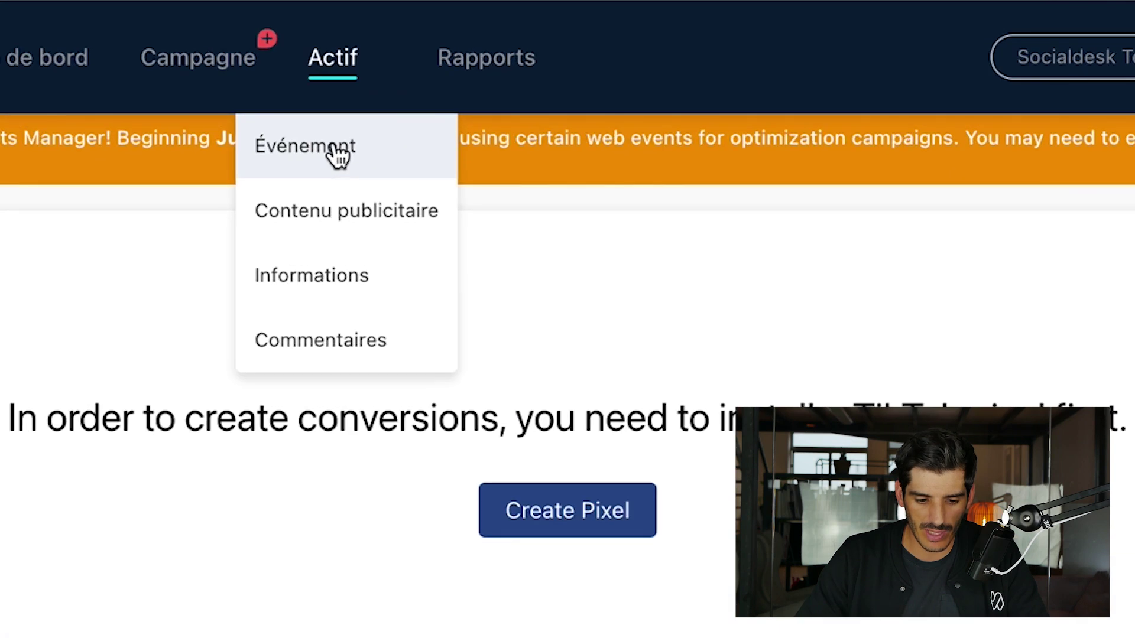
{"action": "left_click", "coordinate": [334, 149]}
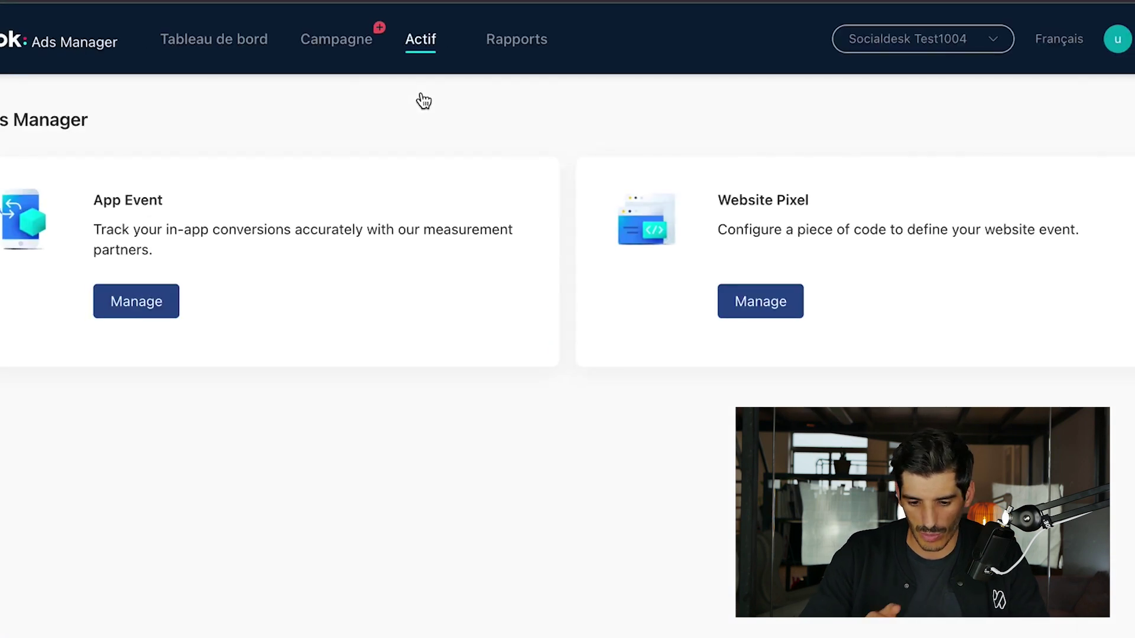
{"action": "mouse_move", "coordinate": [423, 55]}
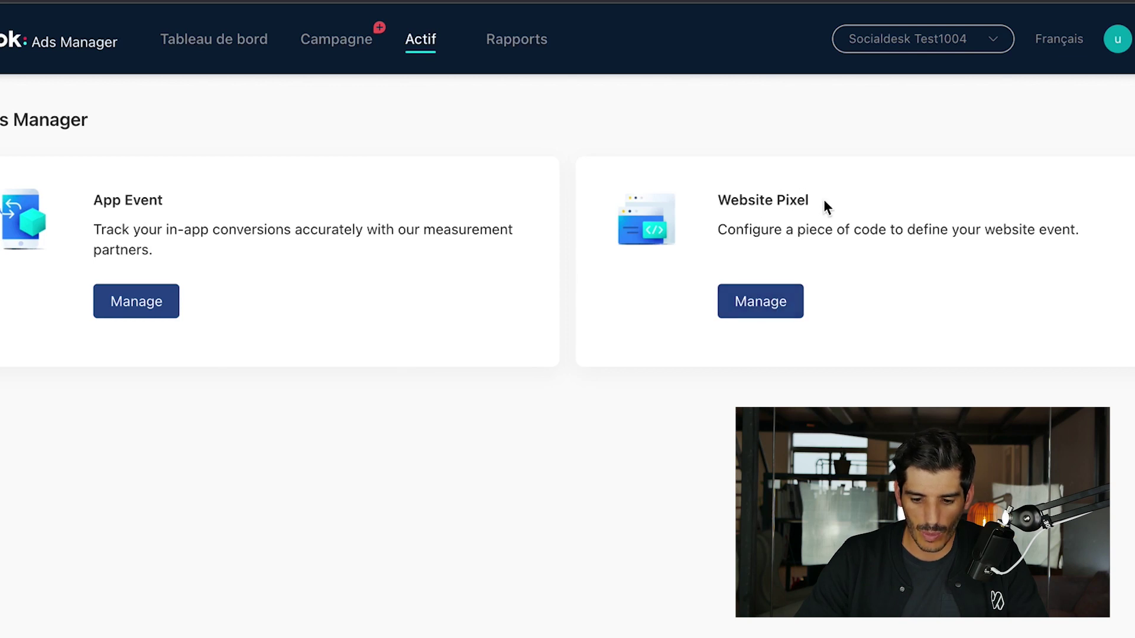
{"action": "left_click", "coordinate": [769, 305]}
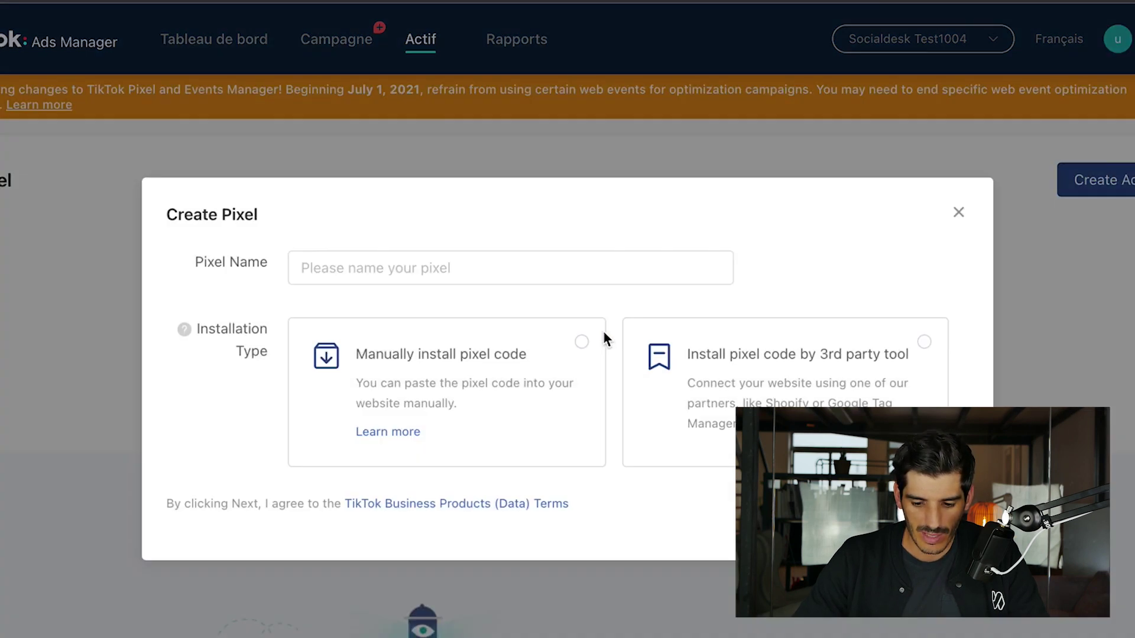
Name the new pixel 'Pixel SD Test', choose manual code installation, and confirm.
{"action": "left_click", "coordinate": [412, 267]}
{"action": "type", "text": "Pixel SD Test"}
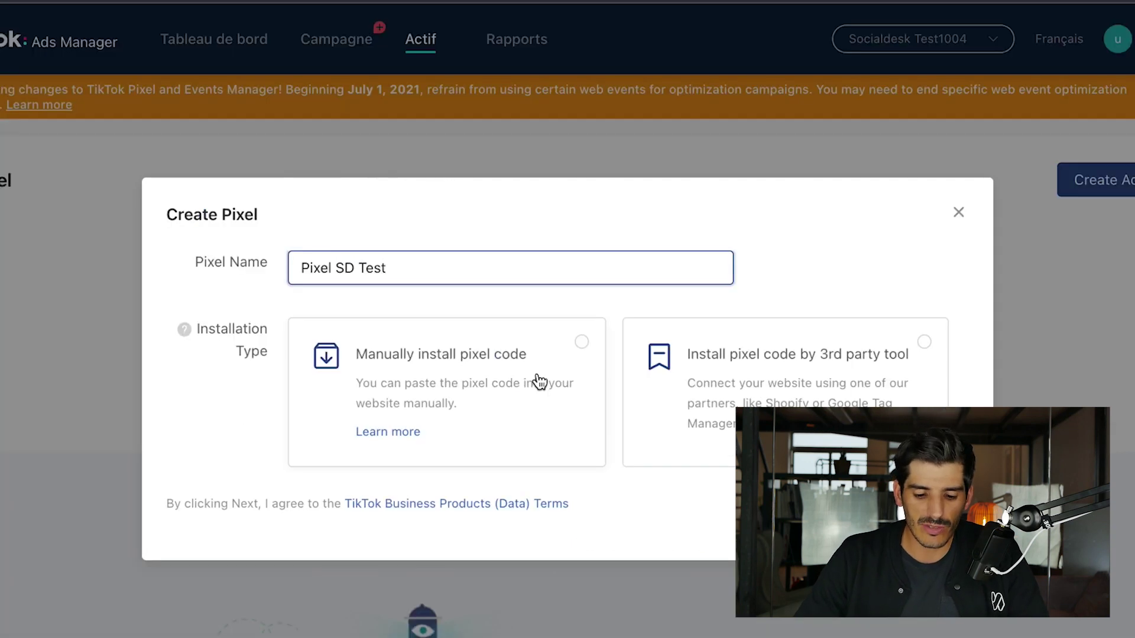
{"action": "left_click", "coordinate": [539, 381]}
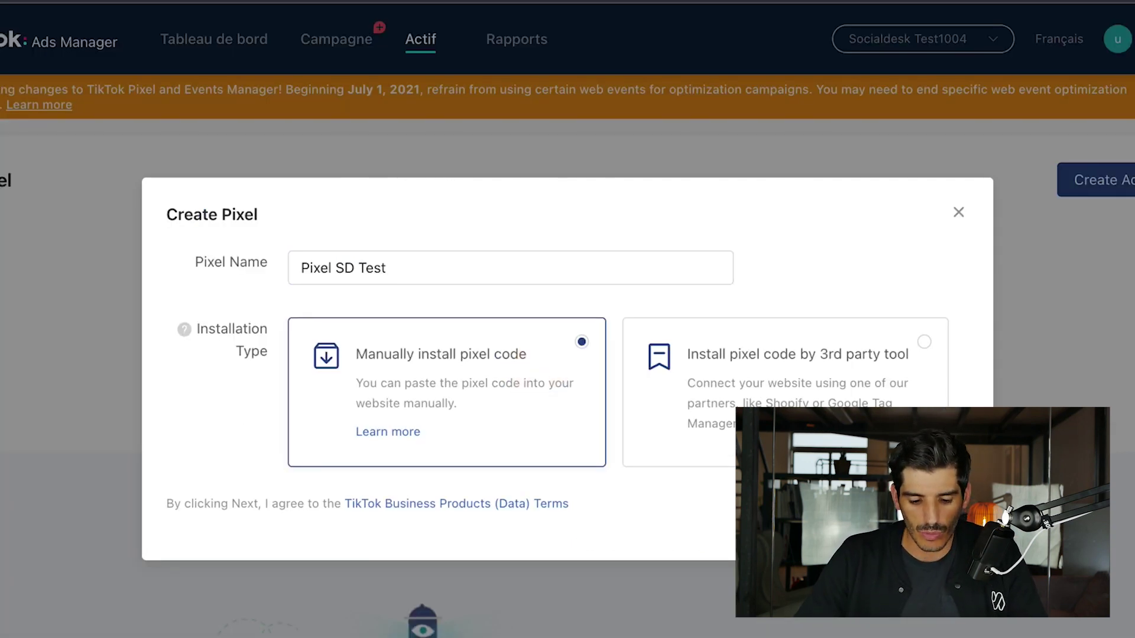
{"action": "left_click", "coordinate": [940, 529]}
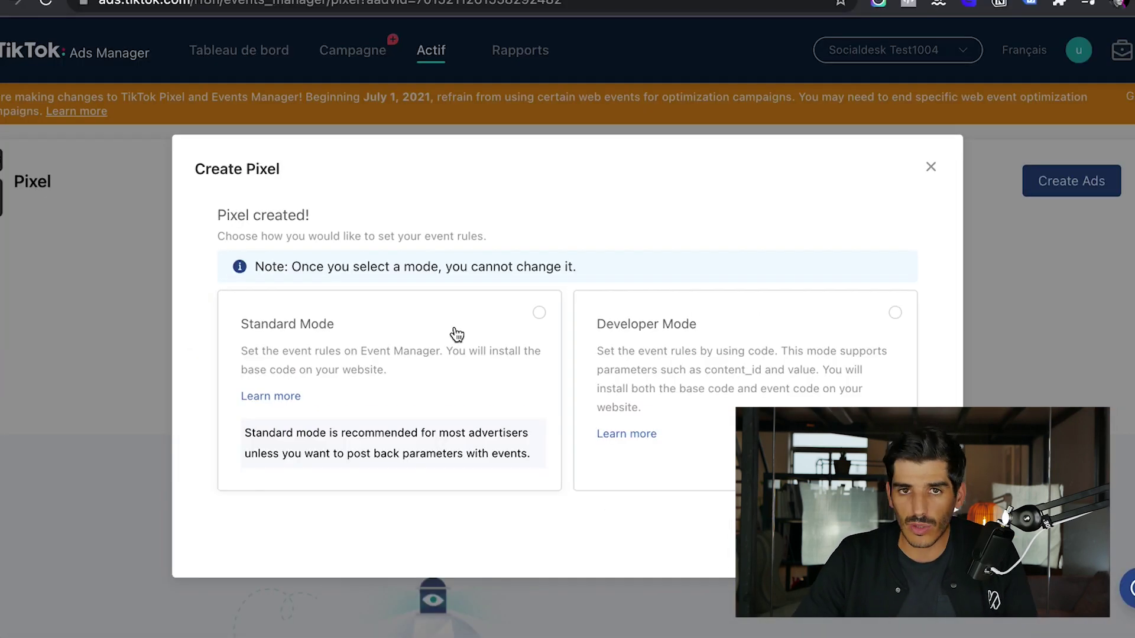
Choose Standard Mode for event rules and continue to the pixel installation code page.
{"action": "left_click", "coordinate": [459, 340]}
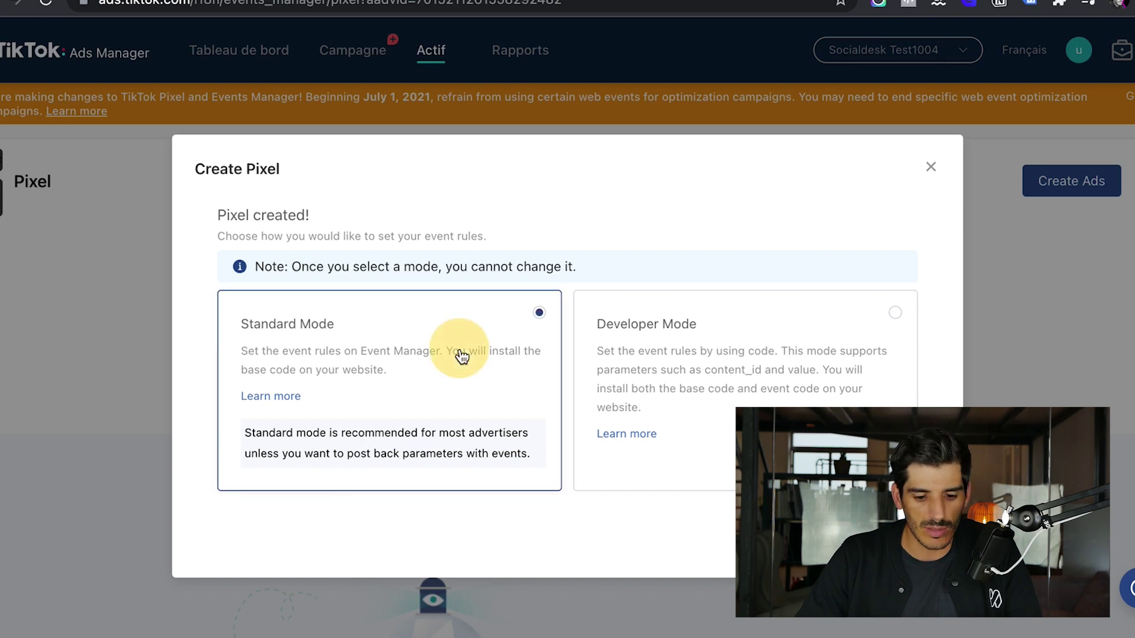
{"action": "left_click", "coordinate": [903, 526]}
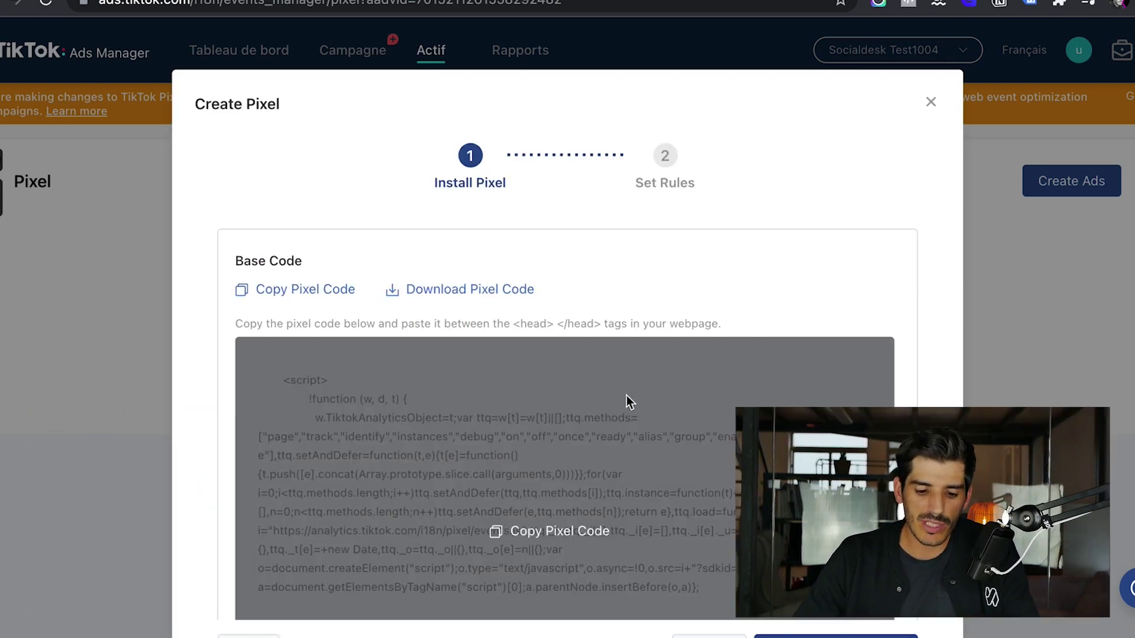
{"action": "scroll", "coordinate": [680, 260], "scroll_direction": "down", "scroll_amount": 5}
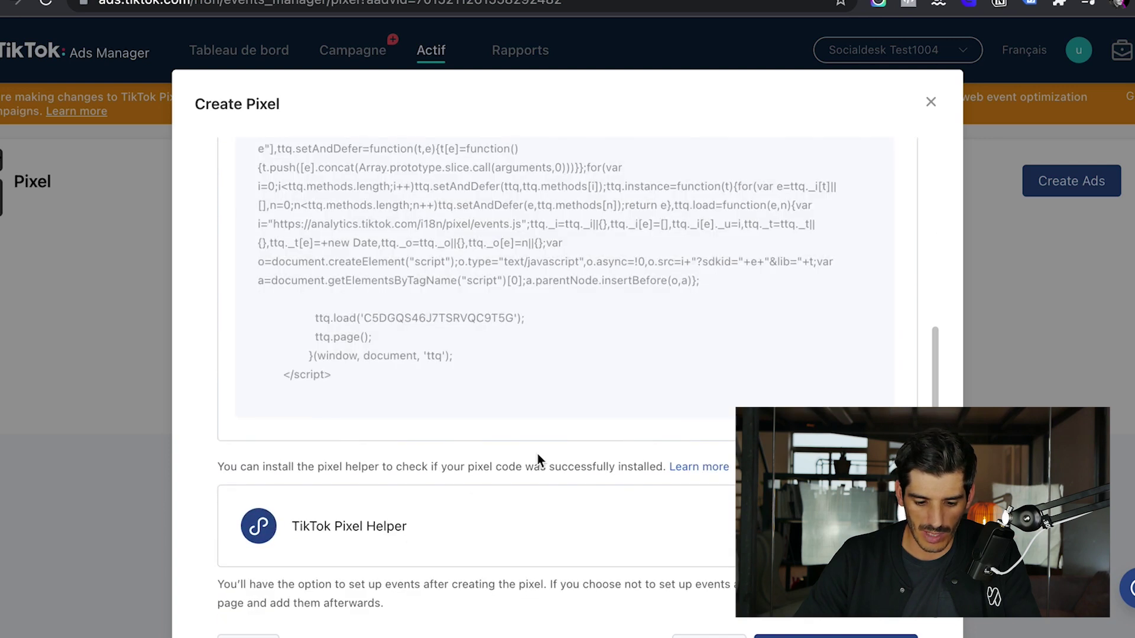
{"action": "scroll", "coordinate": [537, 454], "scroll_direction": "up", "scroll_amount": 4}
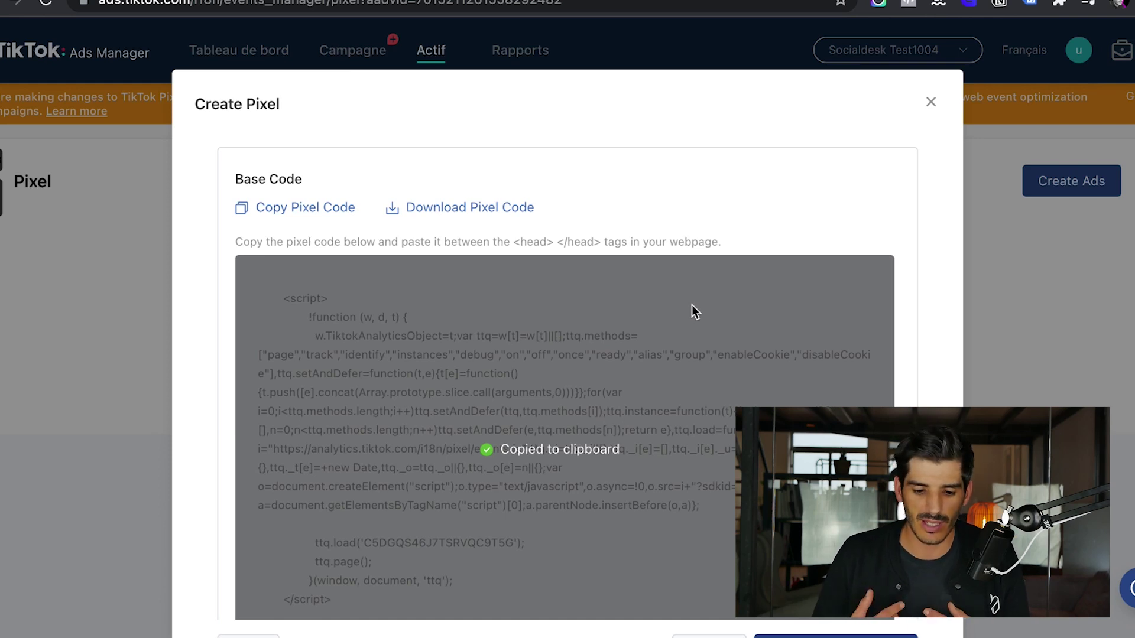
{"action": "scroll", "coordinate": [701, 322], "scroll_direction": "down", "scroll_amount": 5}
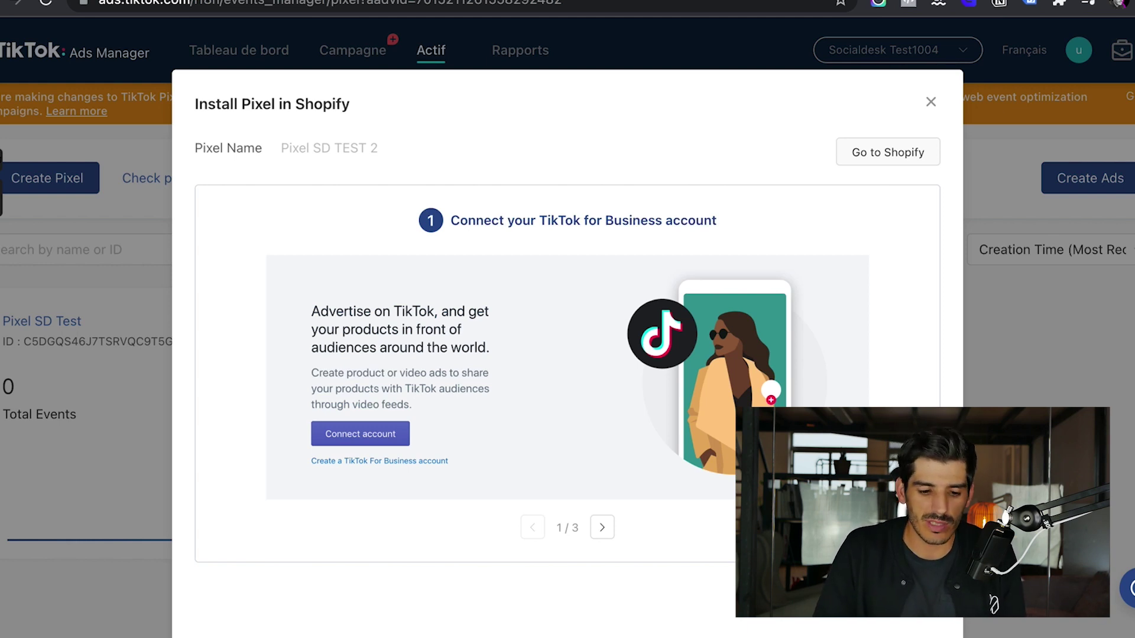
Step through the Shopify install guide to its last page, then close it.
{"action": "left_click", "coordinate": [602, 528]}
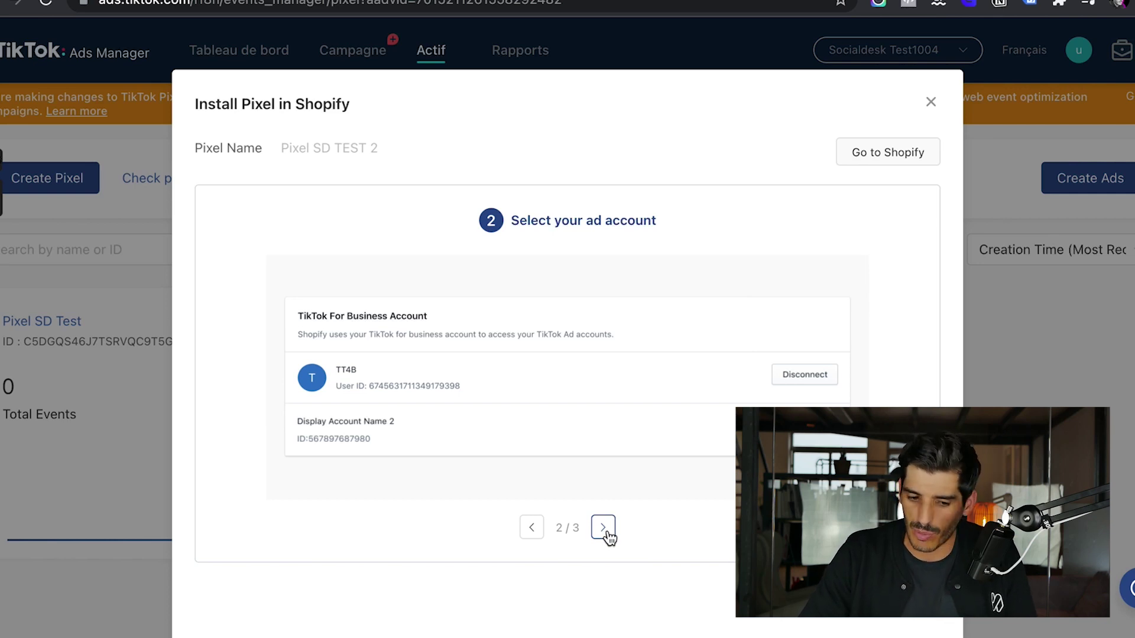
{"action": "left_click", "coordinate": [606, 529]}
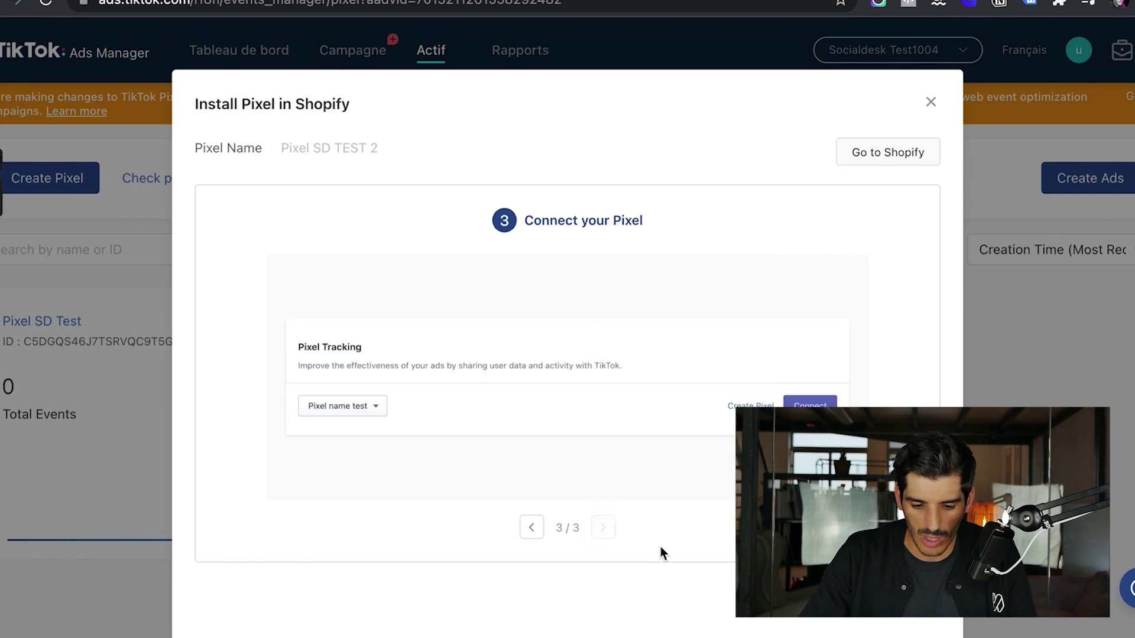
{"action": "key", "text": "Escape"}
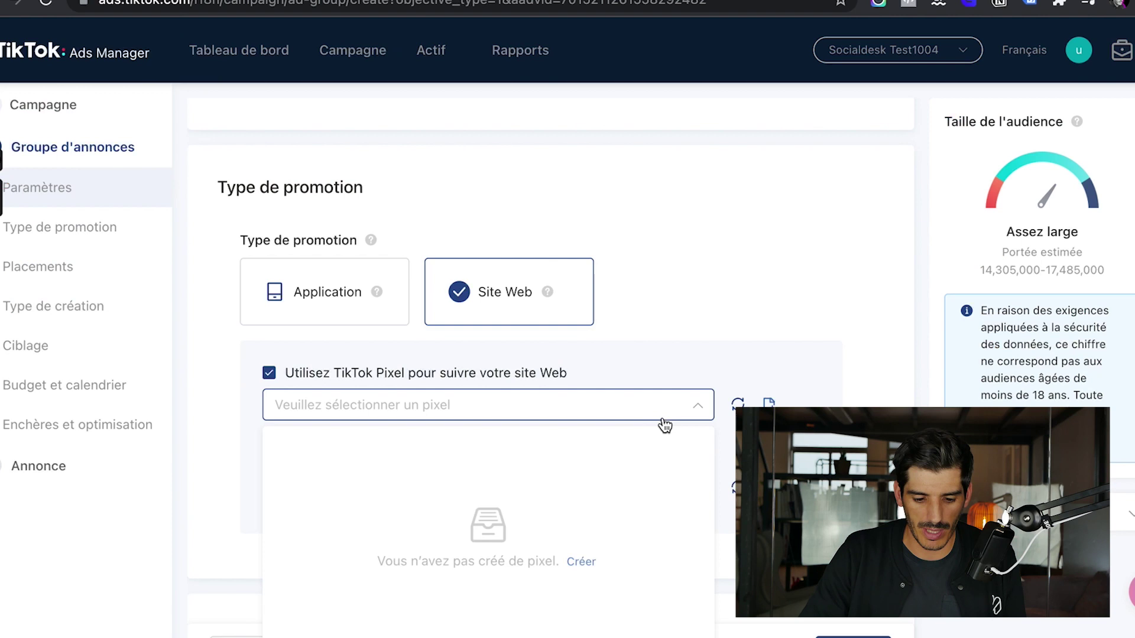
Select Pixel SD TEST 2 as the ad group's tracking pixel.
{"action": "left_click", "coordinate": [634, 414]}
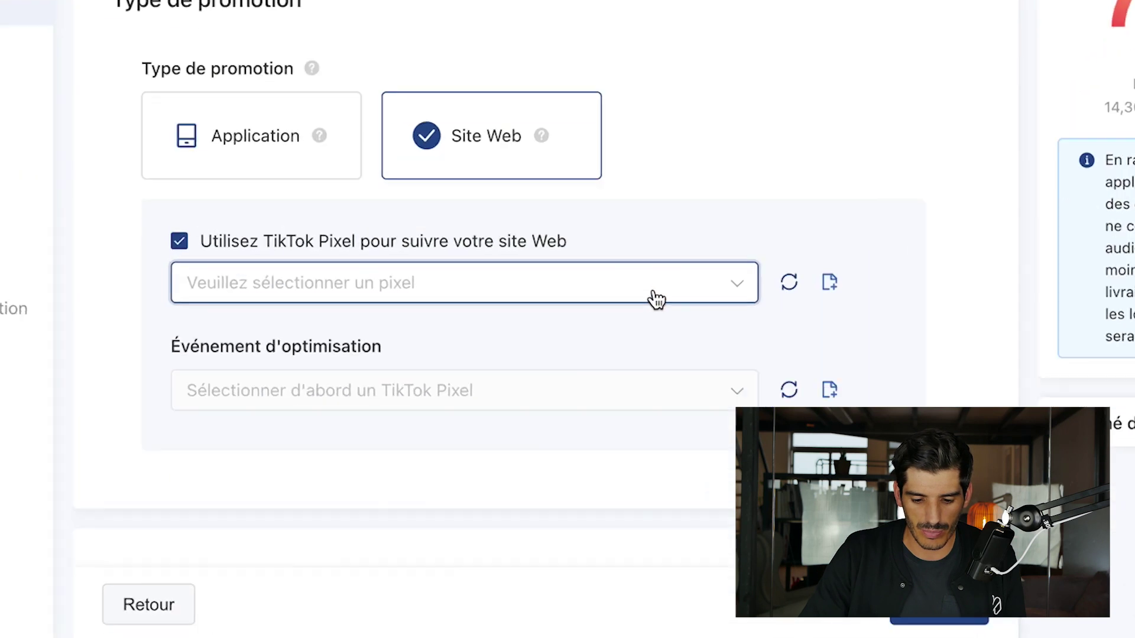
{"action": "left_click", "coordinate": [635, 413]}
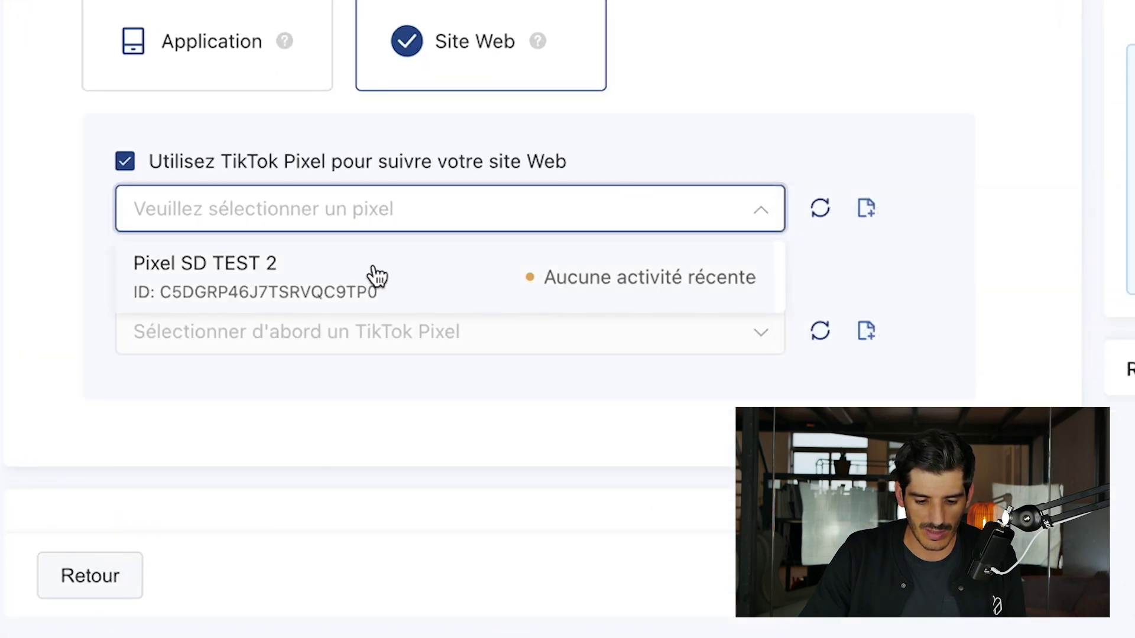
{"action": "left_click", "coordinate": [258, 282]}
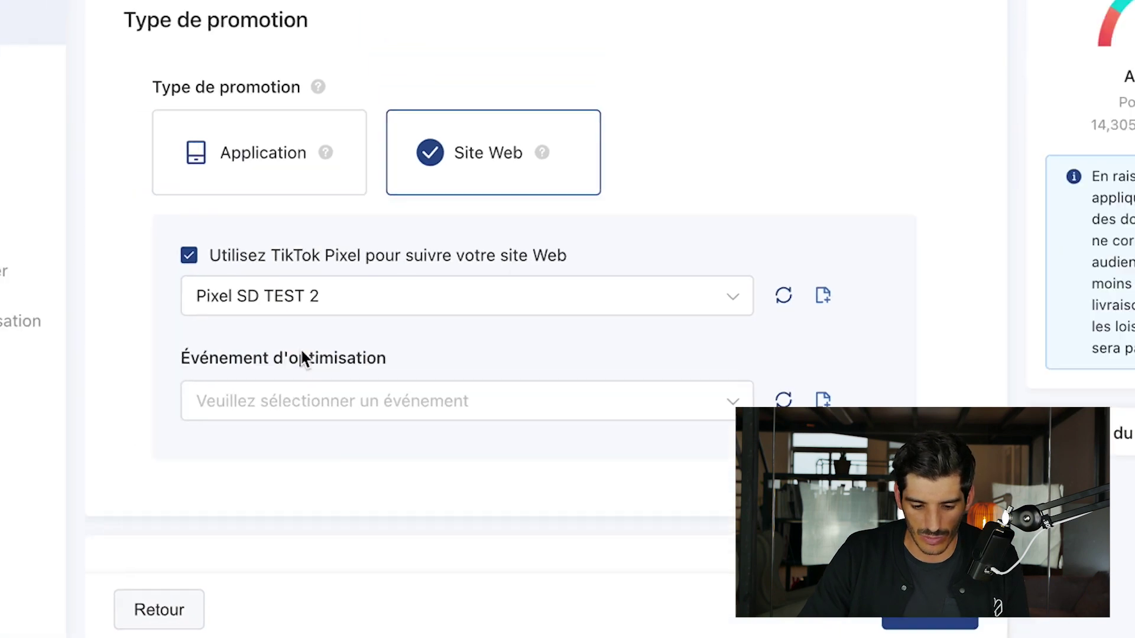
Set the optimisation event to Complete Payment.
{"action": "left_click", "coordinate": [507, 401]}
{"action": "left_click", "coordinate": [523, 435]}
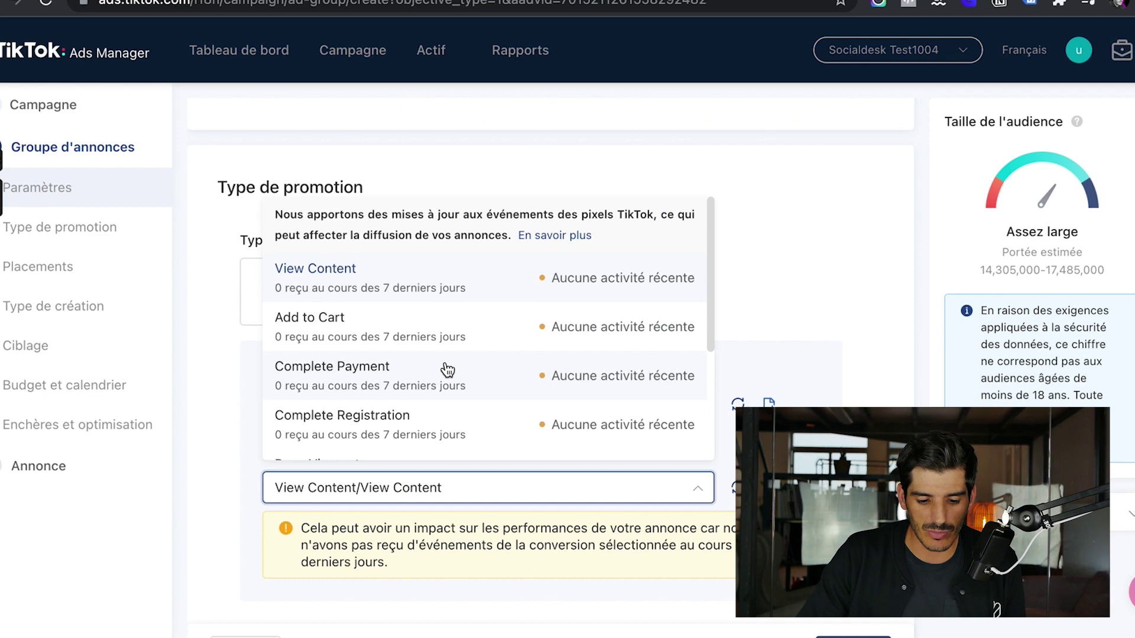
{"action": "scroll", "coordinate": [464, 341], "scroll_direction": "down", "scroll_amount": 3}
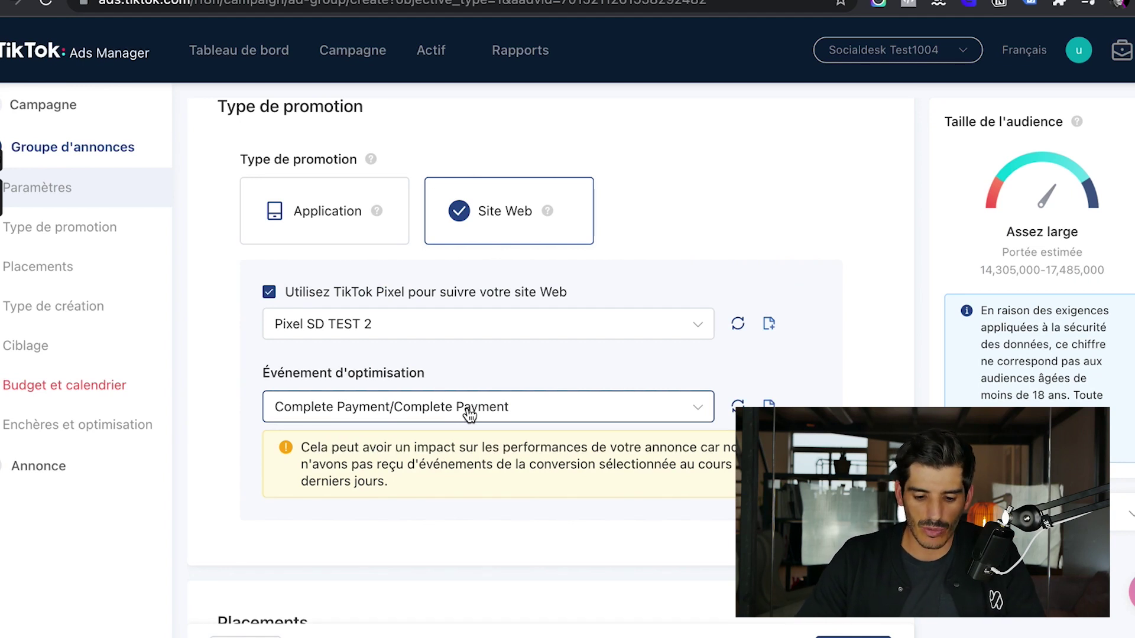
{"action": "scroll", "coordinate": [469, 414], "scroll_direction": "down", "scroll_amount": 5}
{"action": "scroll", "coordinate": [468, 414], "scroll_direction": "down", "scroll_amount": 3}
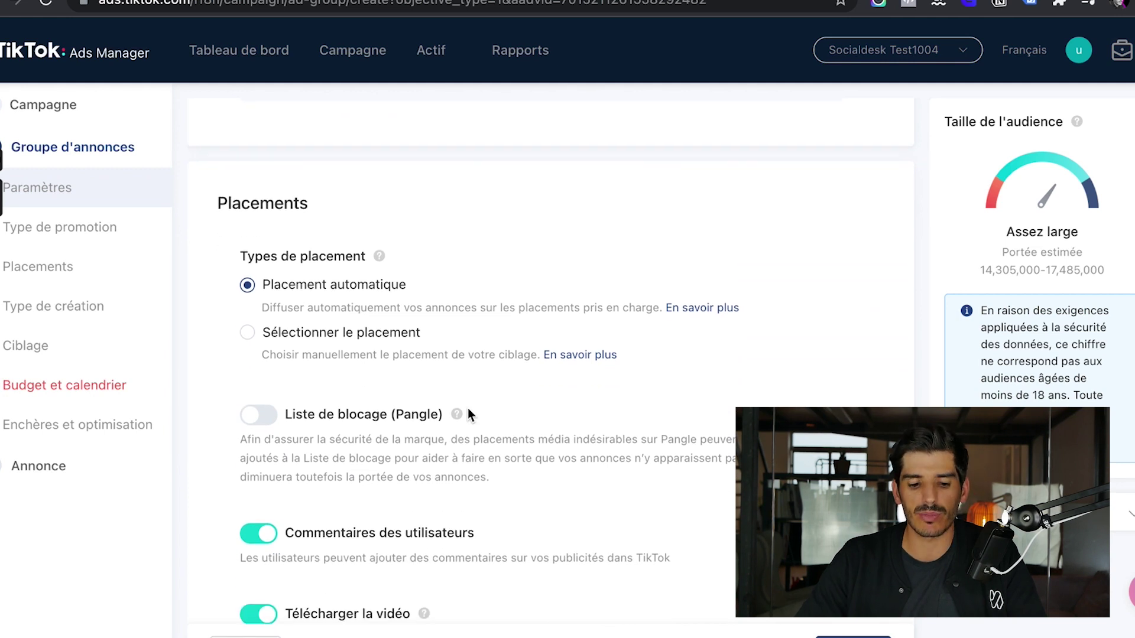
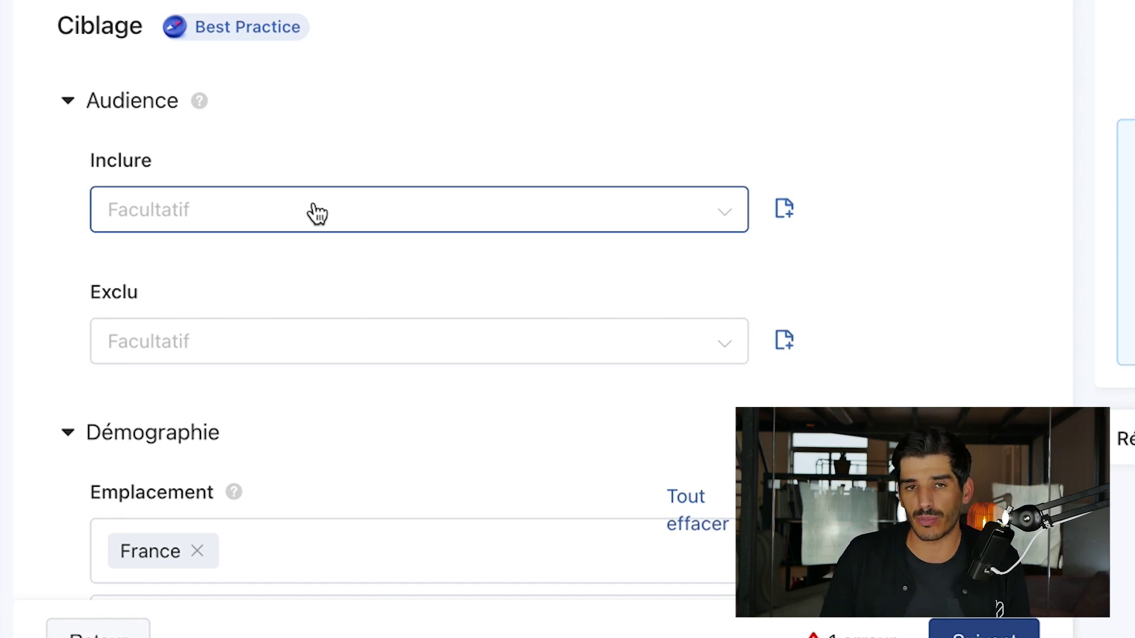
Scroll down to the Ciblage section, where France is the audience location.
{"action": "scroll", "coordinate": [318, 213], "scroll_direction": "down", "scroll_amount": 7}
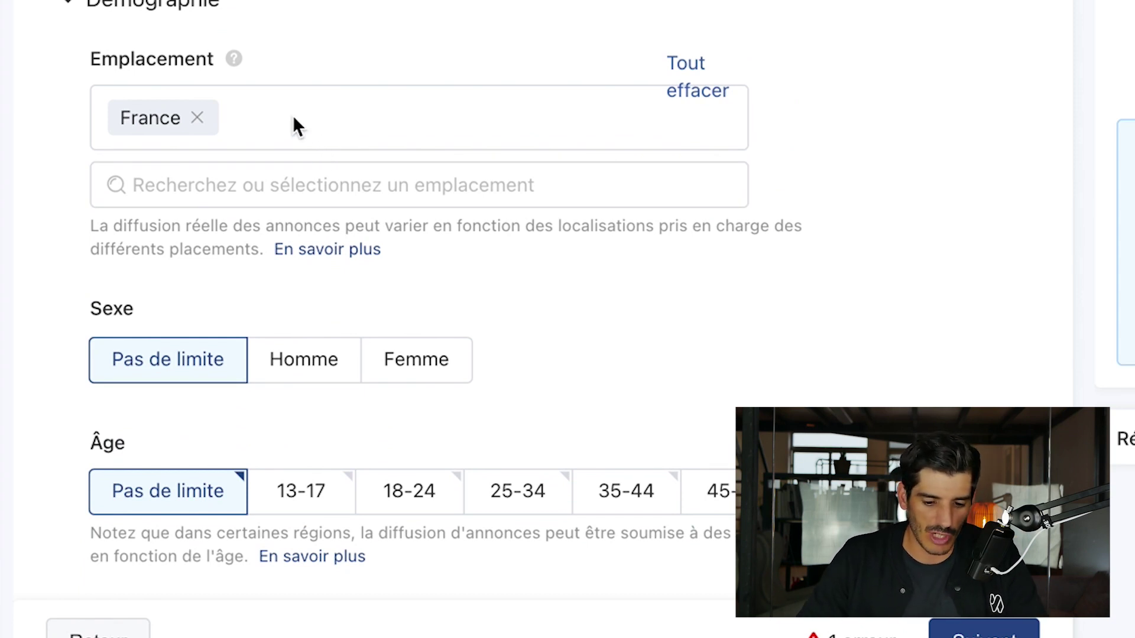
Replace France with Paris, Île-de-France as the targeted location.
{"action": "left_click", "coordinate": [200, 121]}
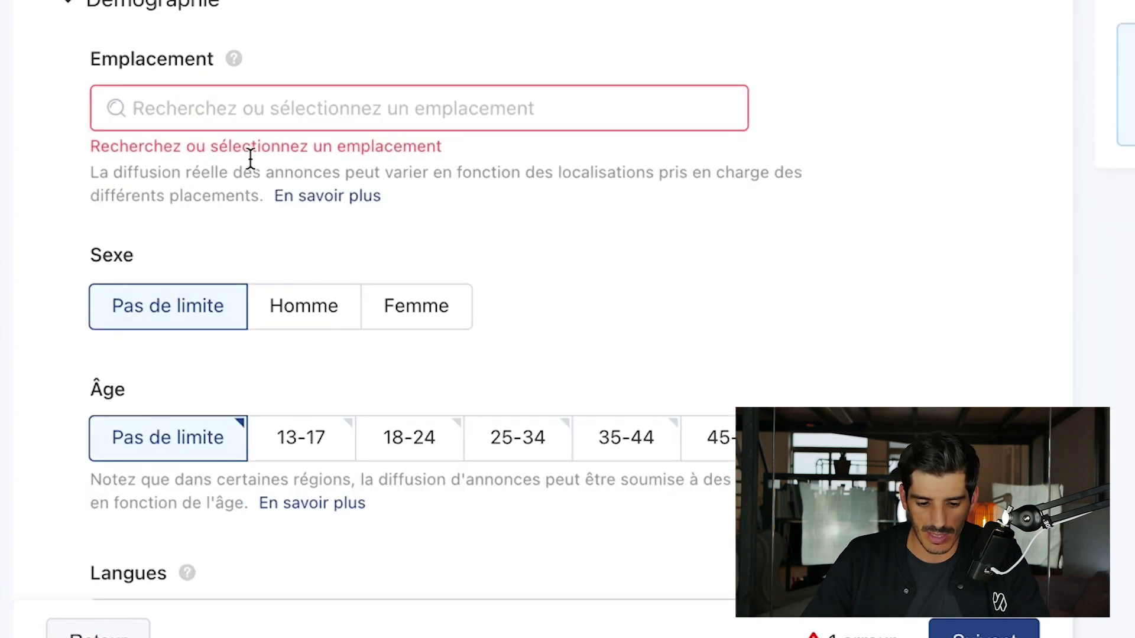
{"action": "left_click", "coordinate": [264, 119]}
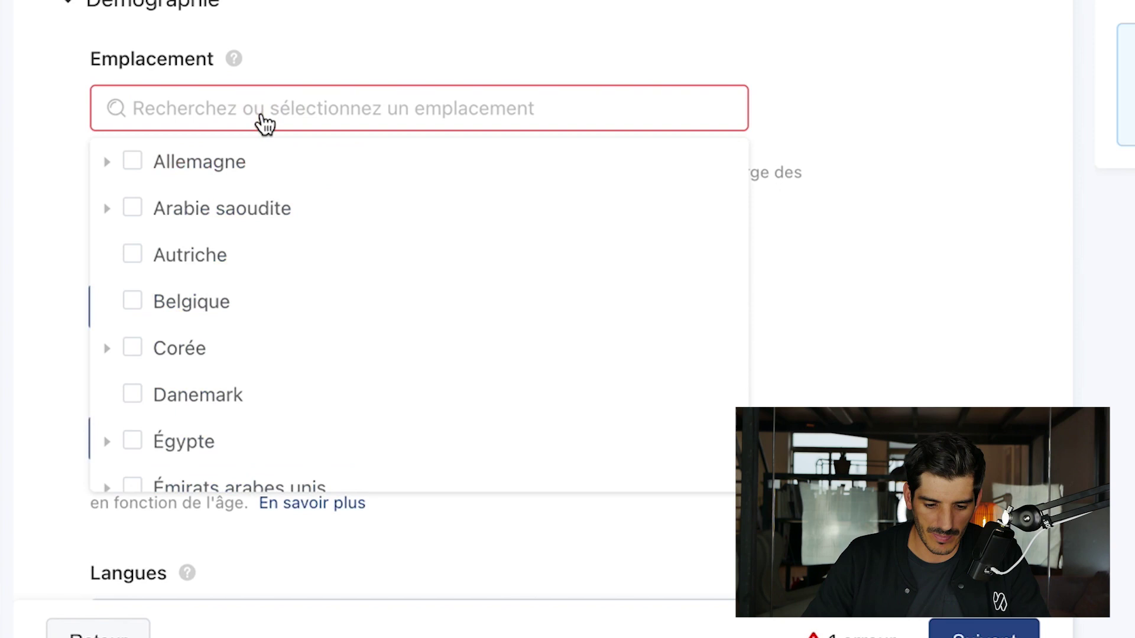
{"action": "type", "text": "paris"}
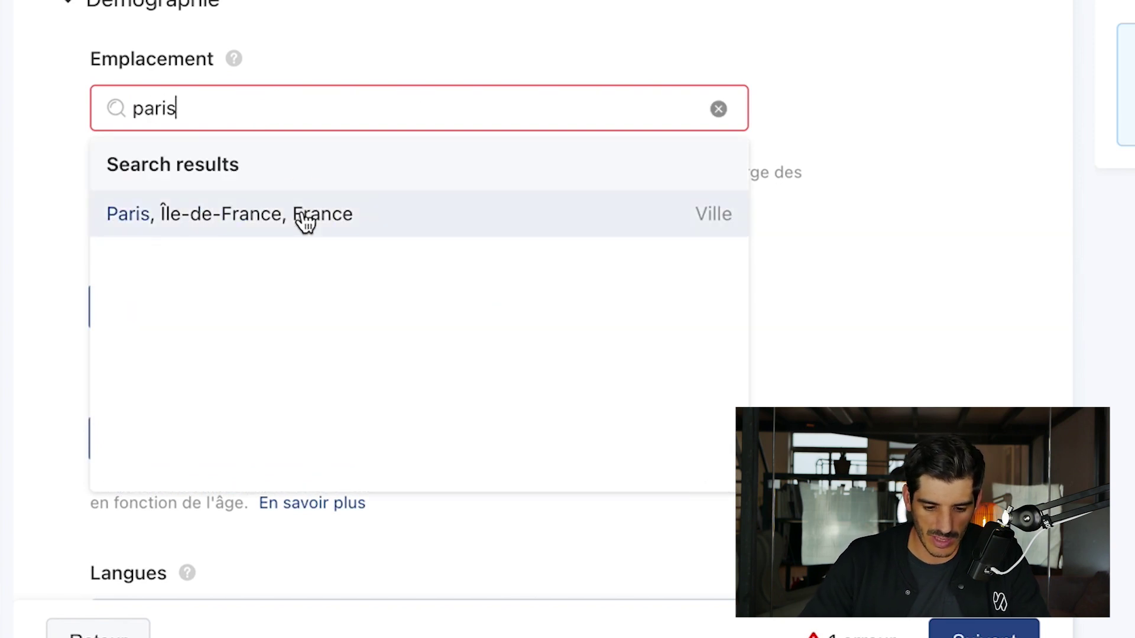
{"action": "left_click", "coordinate": [304, 217]}
{"action": "left_click", "coordinate": [944, 177]}
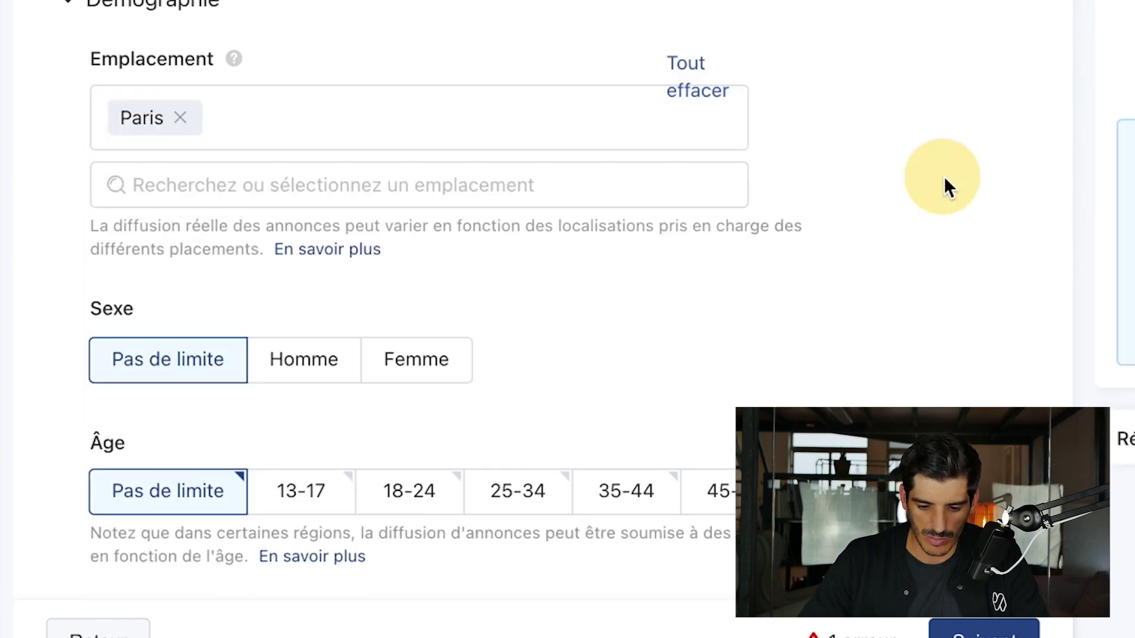
Target women only, aged 18-24.
{"action": "scroll", "coordinate": [944, 177], "scroll_direction": "down", "scroll_amount": 3}
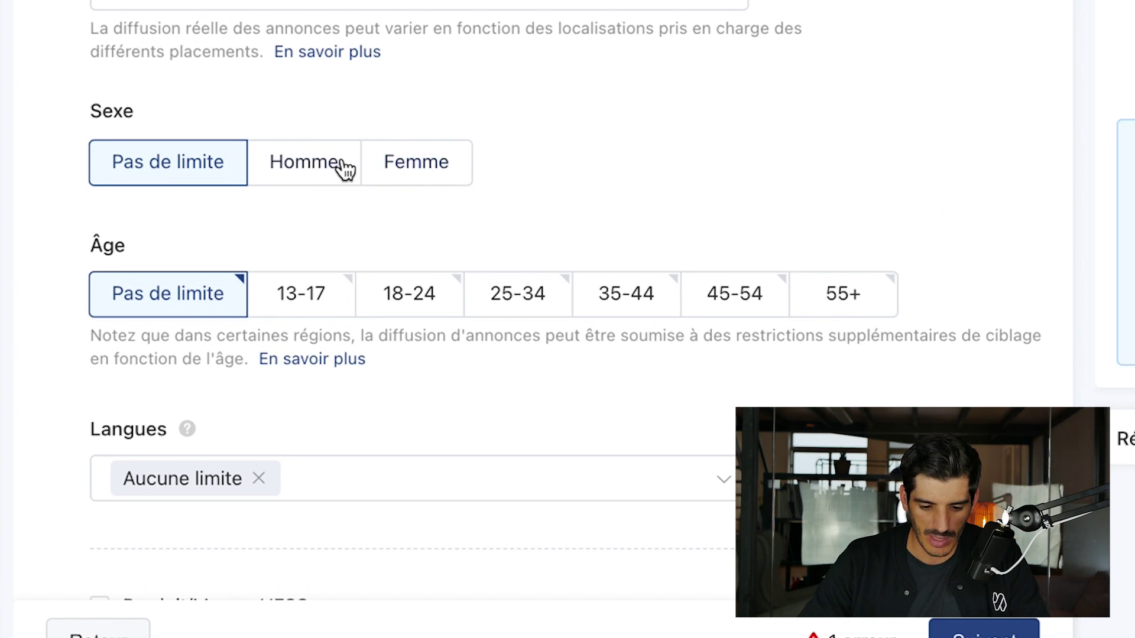
{"action": "left_click", "coordinate": [392, 165]}
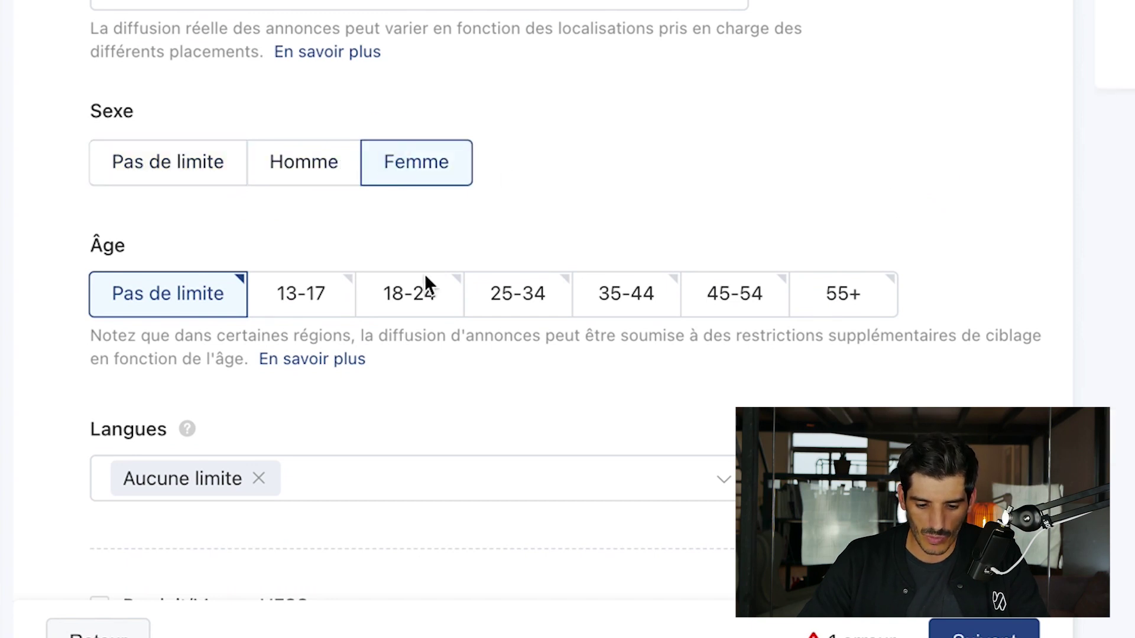
{"action": "left_click", "coordinate": [430, 317]}
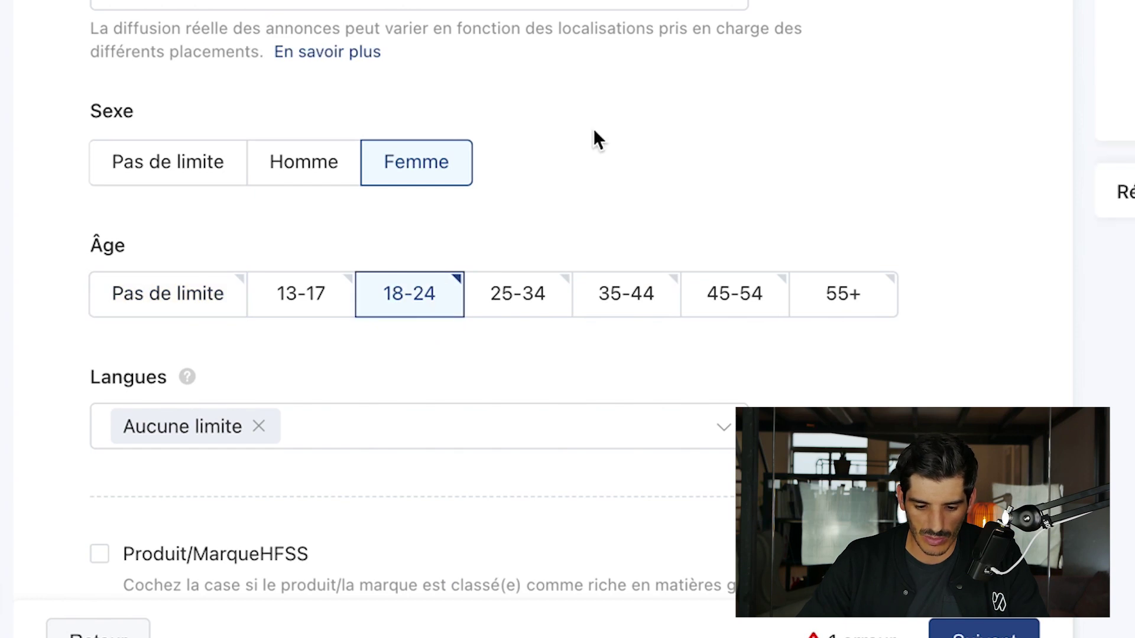
Correct the age digit so the ad group is named Cible Femme 18-24 Paris.
{"action": "scroll", "coordinate": [593, 129], "scroll_direction": "up", "scroll_amount": 20}
{"action": "left_click", "coordinate": [279, 27]}
{"action": "key", "text": "BackSpace"}
{"action": "type", "text": "4 Paris"}
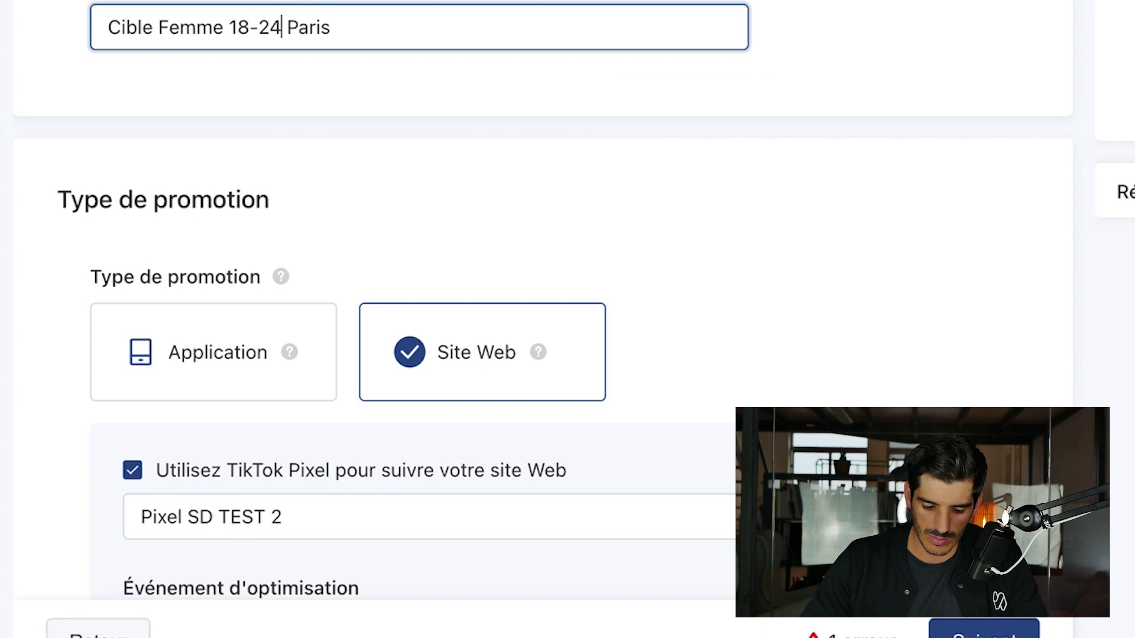
{"action": "scroll", "coordinate": [687, 156], "scroll_direction": "down", "scroll_amount": 20}
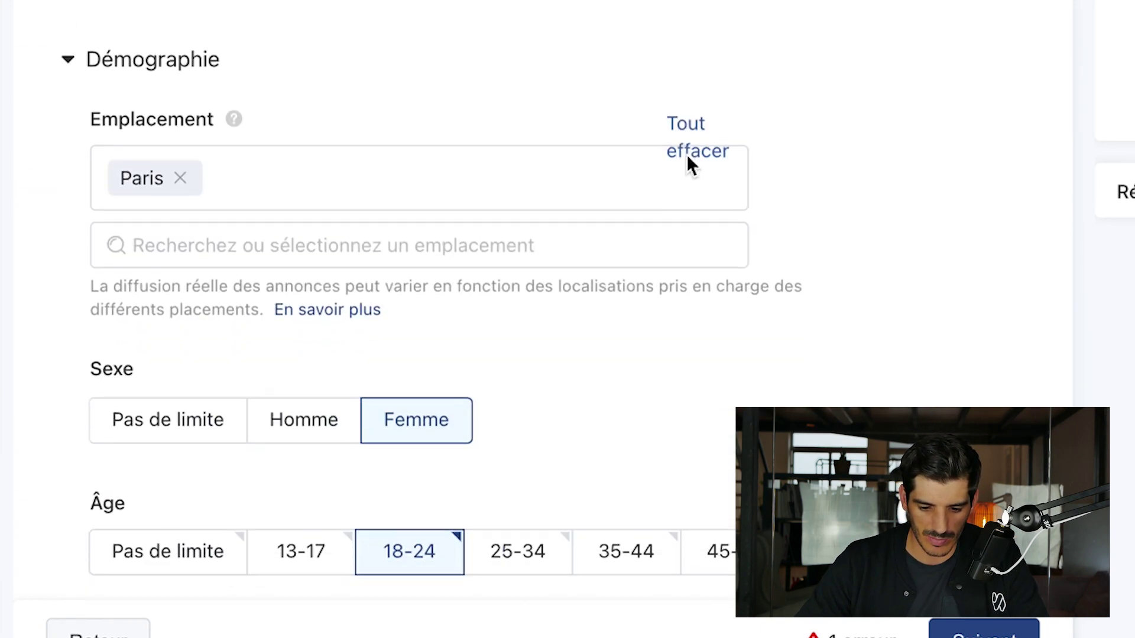
Set the target language to Français instead of no limit.
{"action": "left_click", "coordinate": [313, 188]}
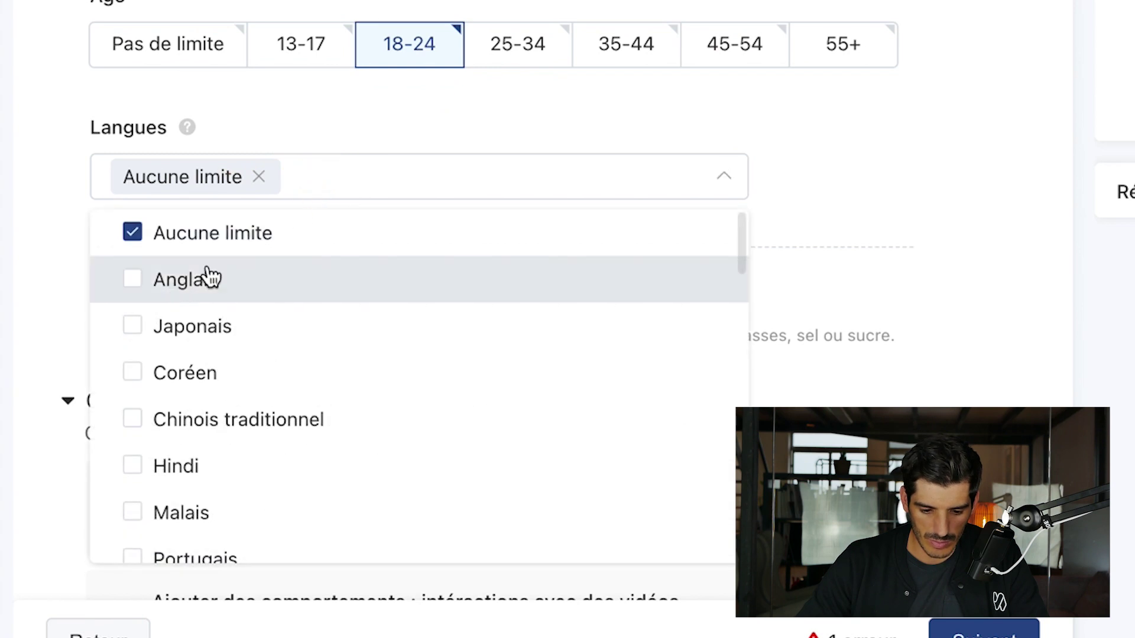
{"action": "left_click", "coordinate": [259, 178]}
{"action": "scroll", "coordinate": [222, 366], "scroll_direction": "down", "scroll_amount": 5}
{"action": "left_click", "coordinate": [198, 330]}
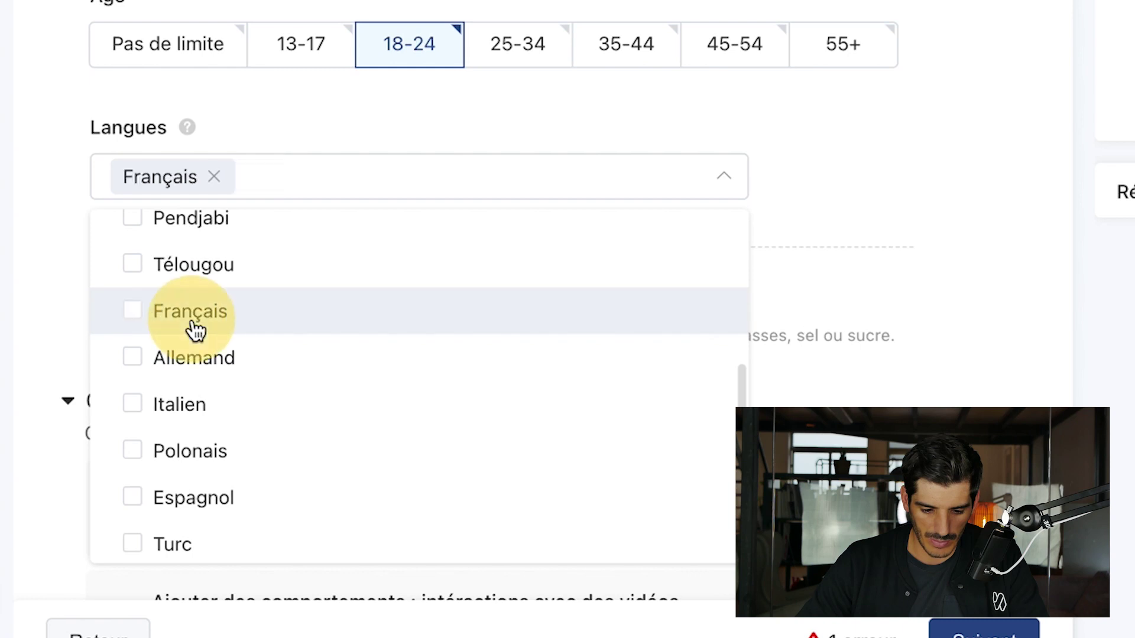
{"action": "left_click", "coordinate": [907, 233]}
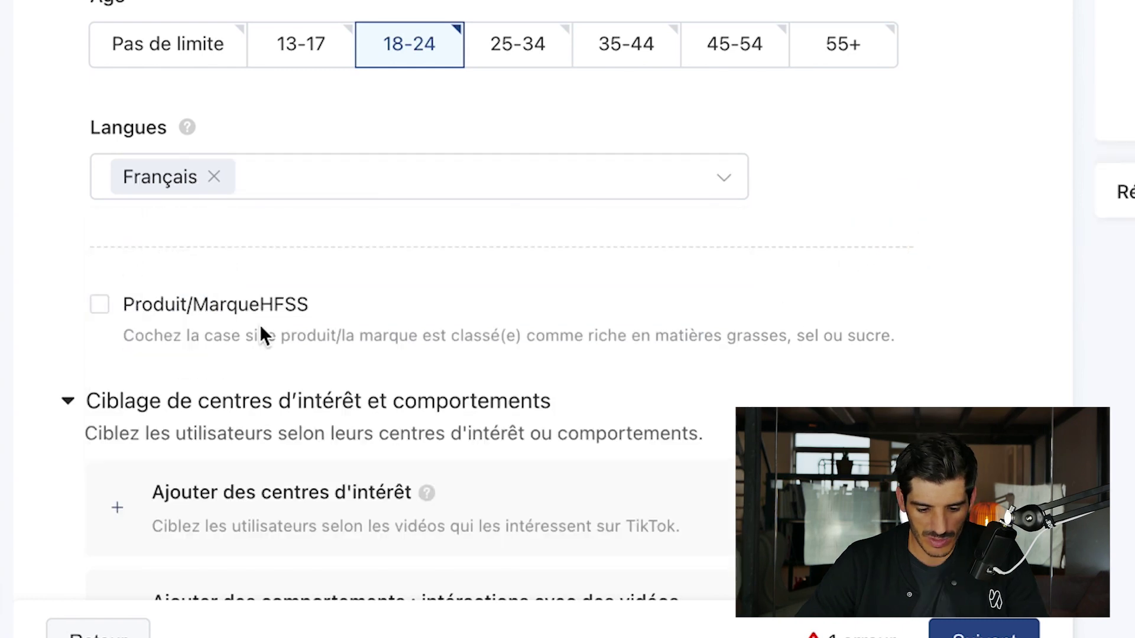
{"action": "scroll", "coordinate": [260, 328], "scroll_direction": "down", "scroll_amount": 5}
{"action": "scroll", "coordinate": [261, 327], "scroll_direction": "down", "scroll_amount": 1}
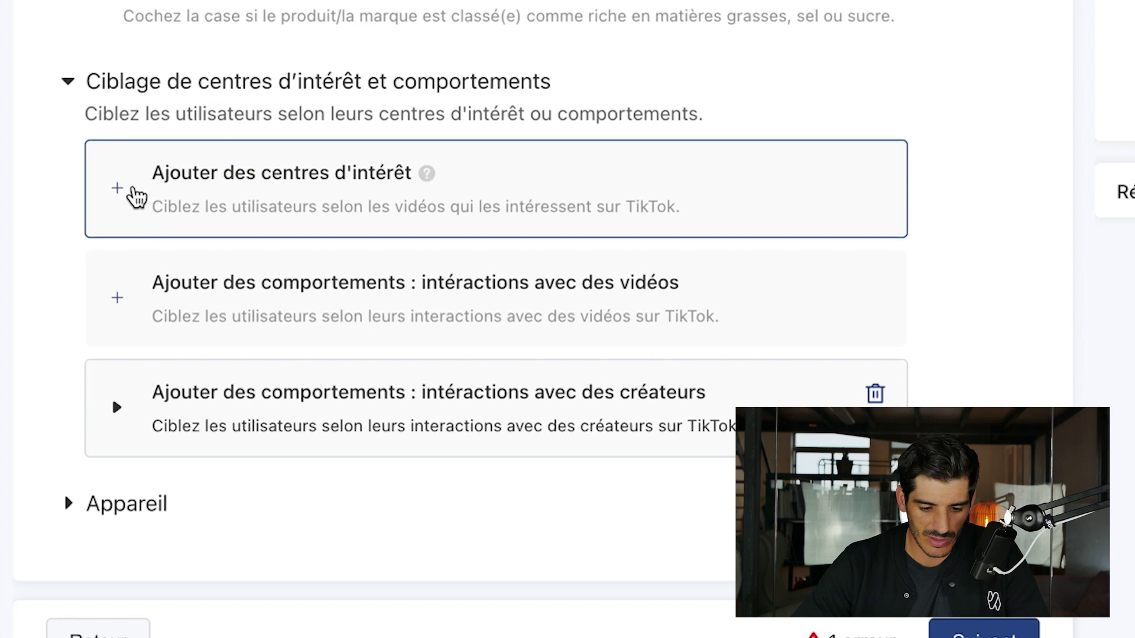
Add Bijoux standard from Mode et accessoires as the ad group's interest.
{"action": "left_click", "coordinate": [127, 192]}
{"action": "left_click", "coordinate": [321, 351]}
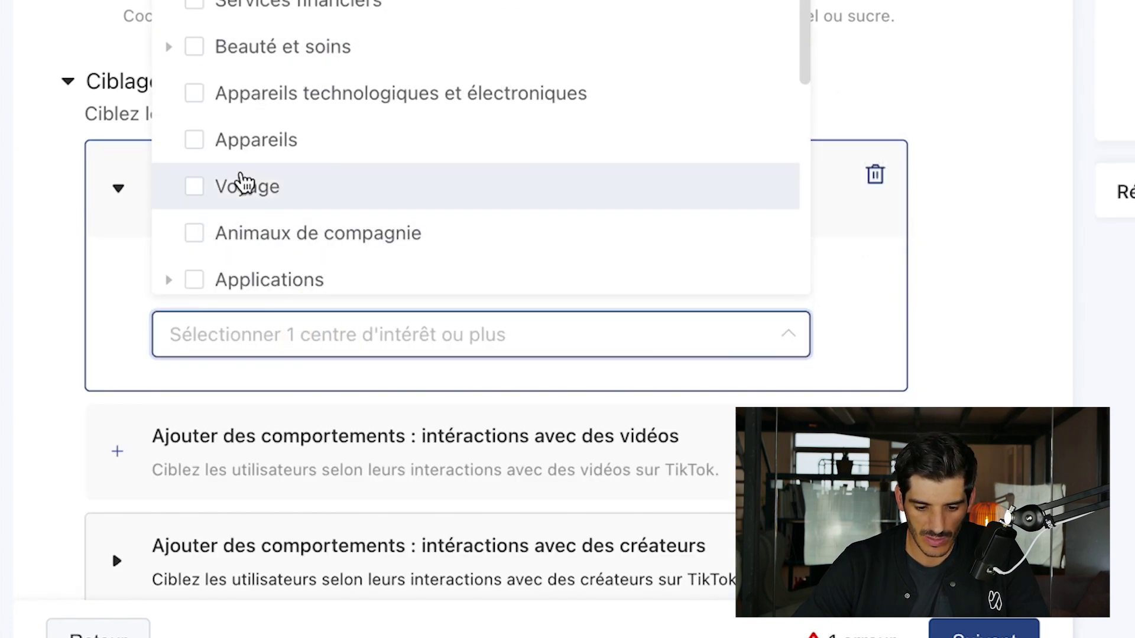
{"action": "scroll", "coordinate": [241, 183], "scroll_direction": "down", "scroll_amount": 3}
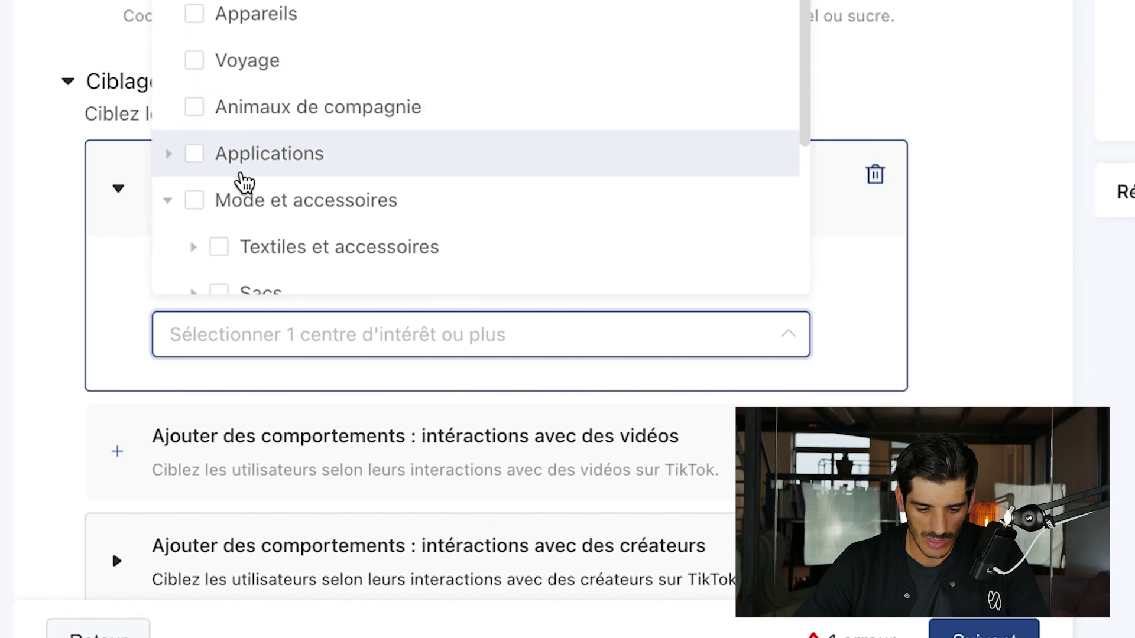
{"action": "scroll", "coordinate": [392, 213], "scroll_direction": "down", "scroll_amount": 3}
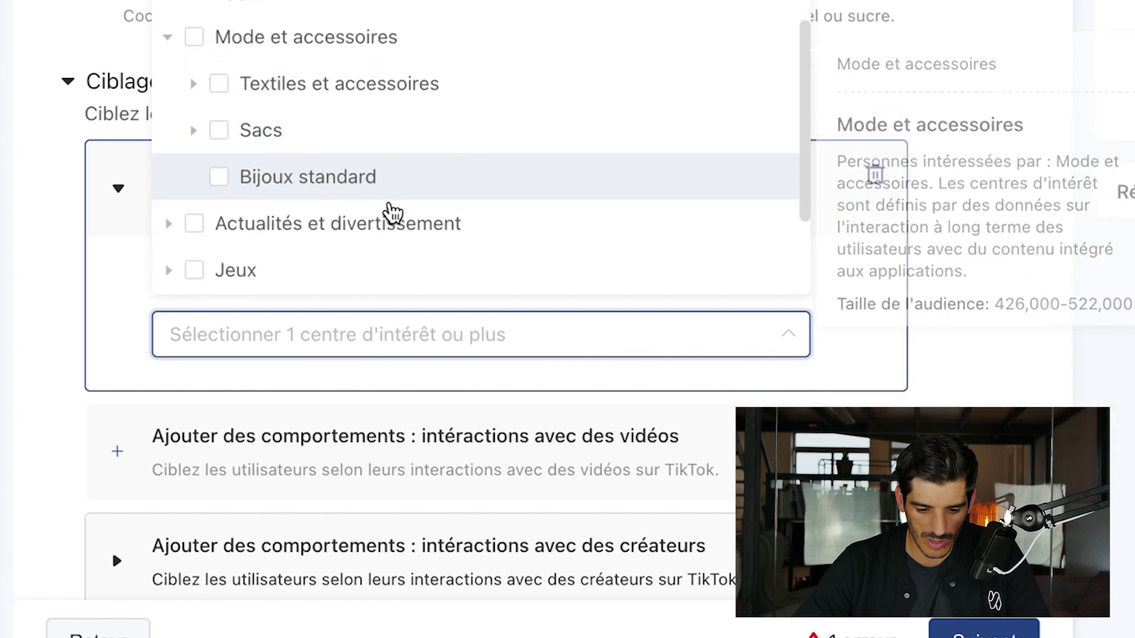
{"action": "scroll", "coordinate": [391, 213], "scroll_direction": "down", "scroll_amount": 2}
{"action": "left_click", "coordinate": [222, 110]}
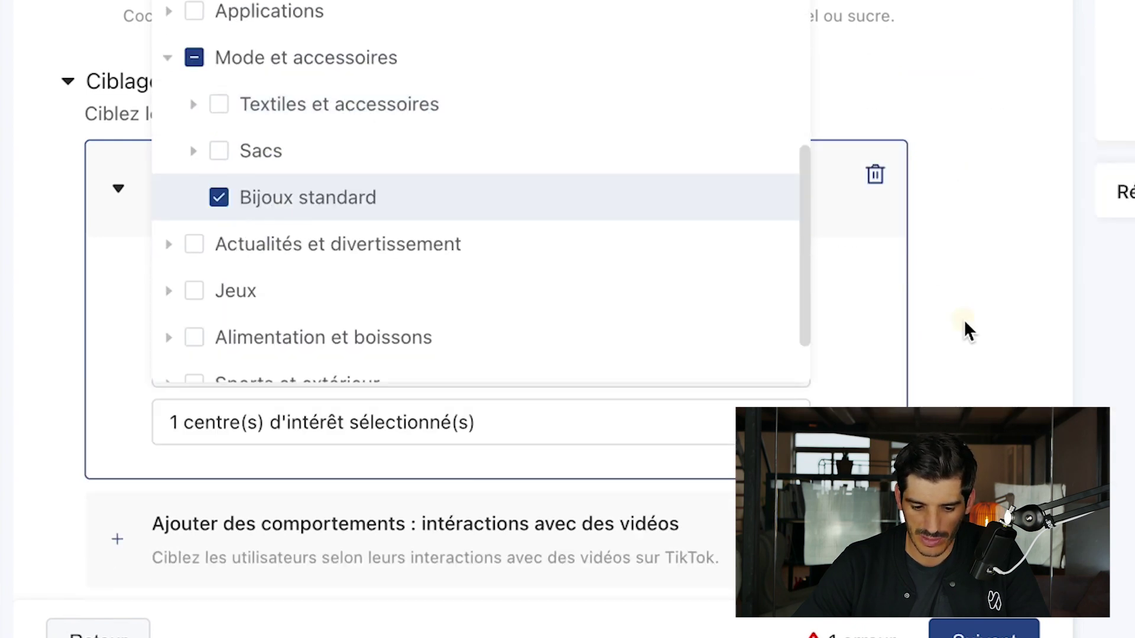
{"action": "left_click", "coordinate": [965, 323]}
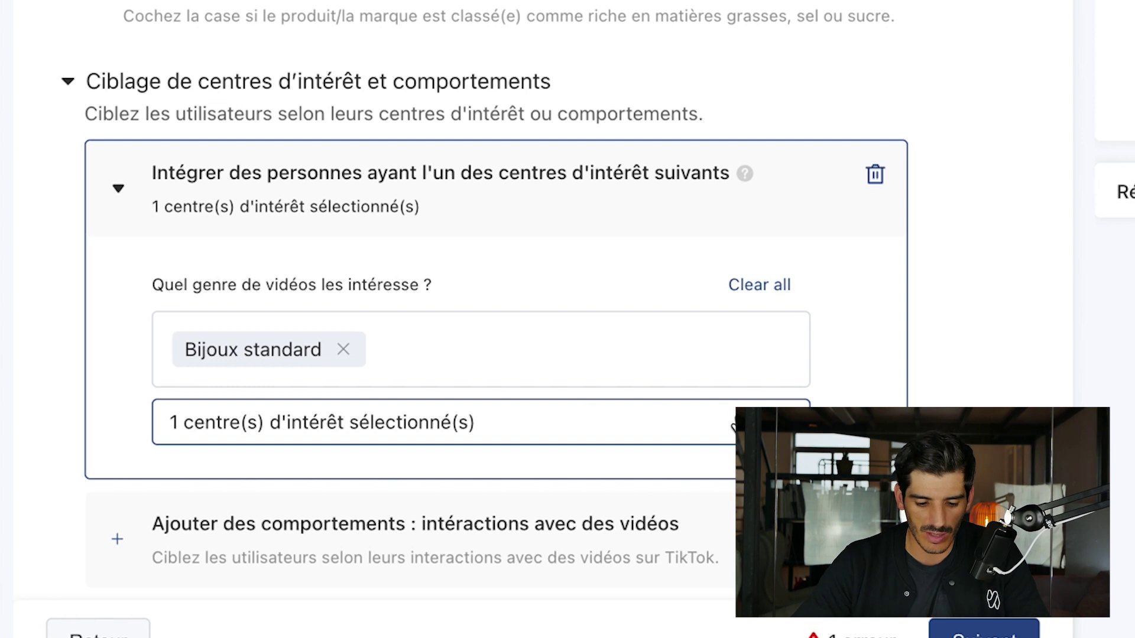
{"action": "scroll", "coordinate": [467, 153], "scroll_direction": "down", "scroll_amount": 6}
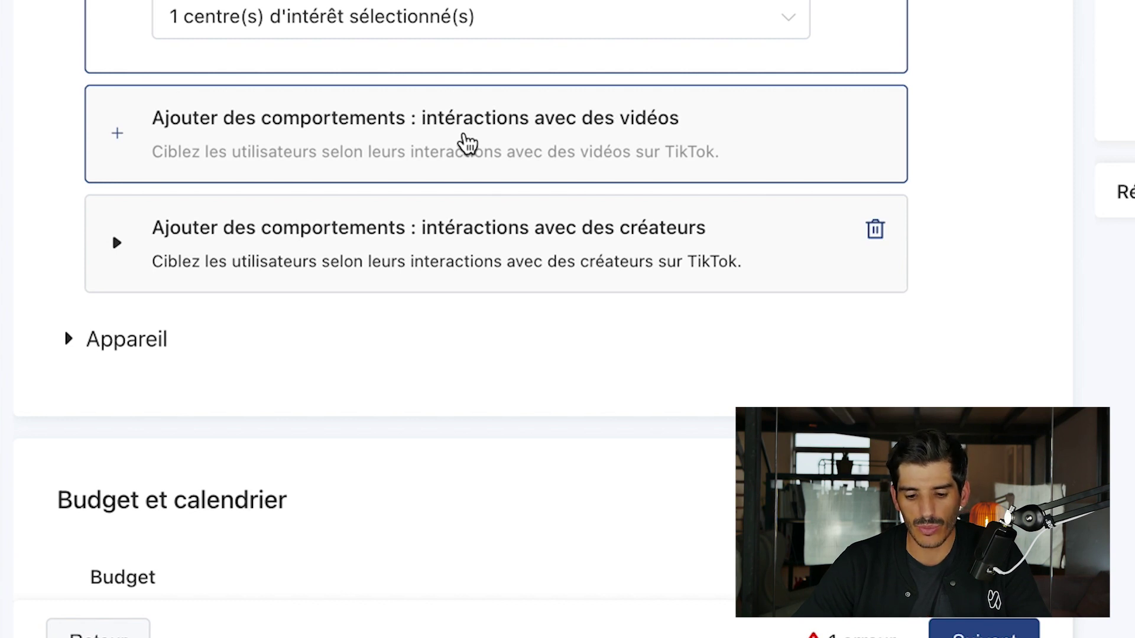
Target people who watched Beauty & Care videos to the end, over a 15-day window.
{"action": "left_click", "coordinate": [467, 141]}
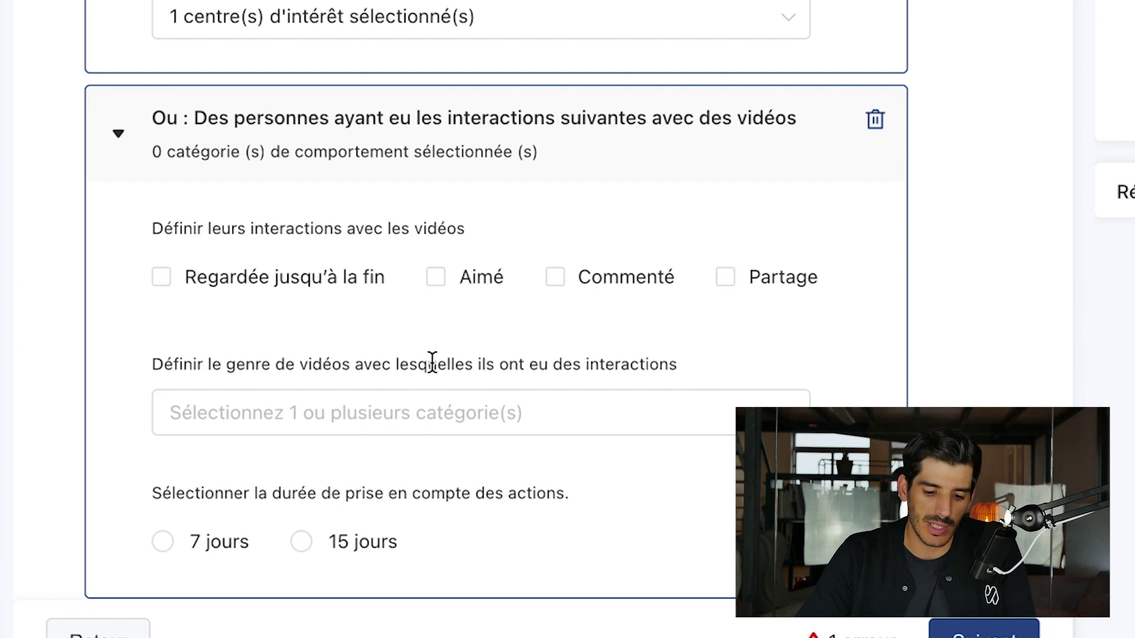
{"action": "left_click", "coordinate": [311, 291]}
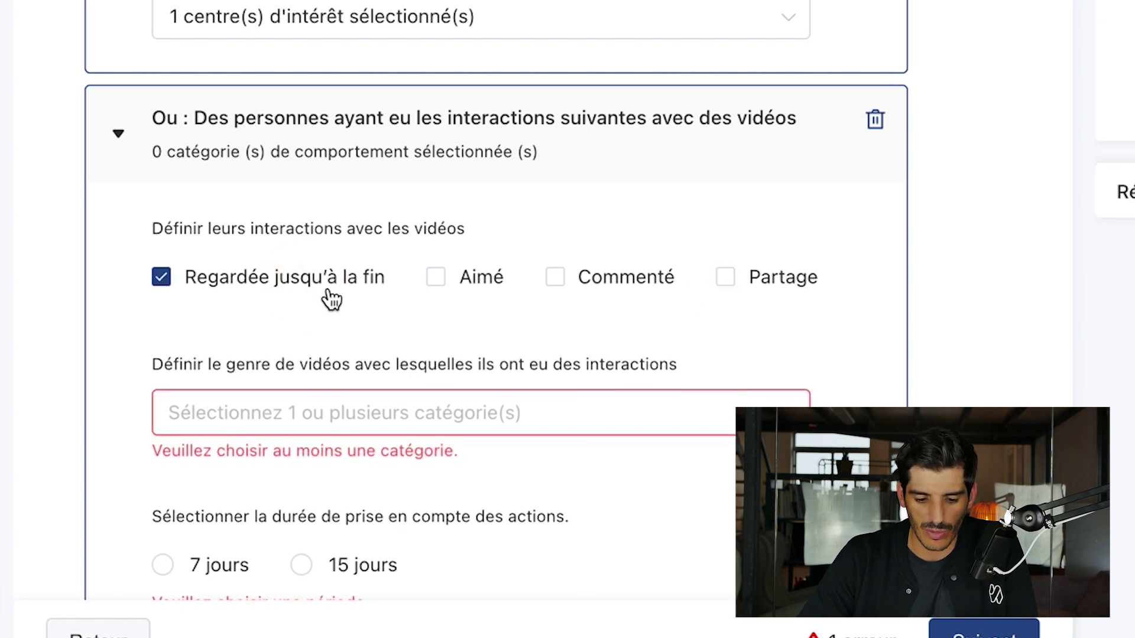
{"action": "left_click", "coordinate": [334, 422]}
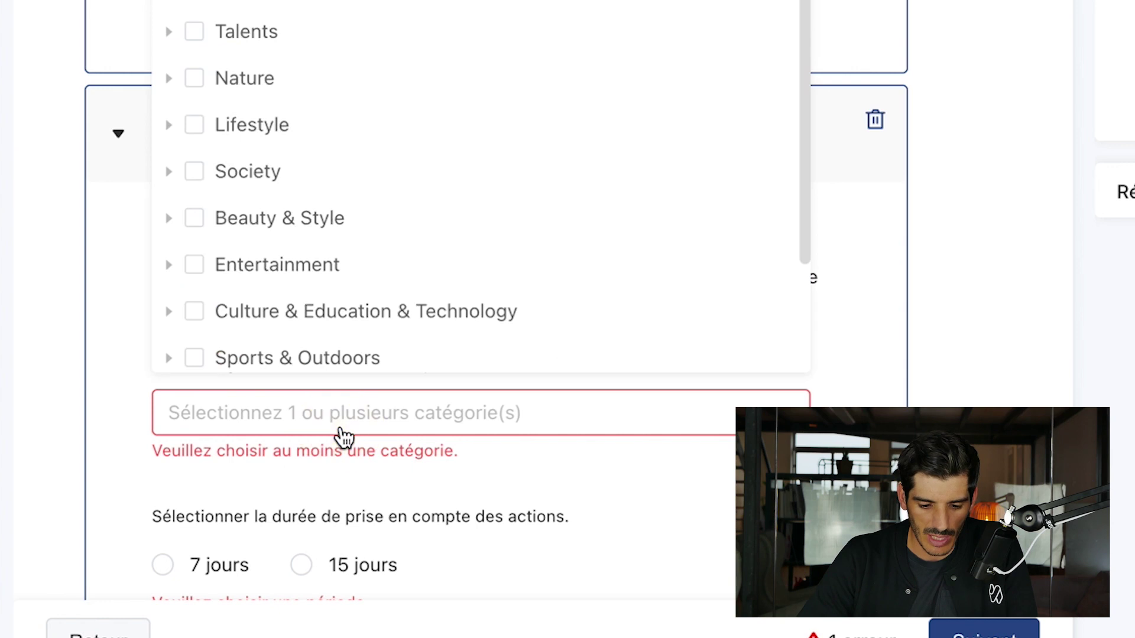
{"action": "scroll", "coordinate": [324, 322], "scroll_direction": "down", "scroll_amount": 3}
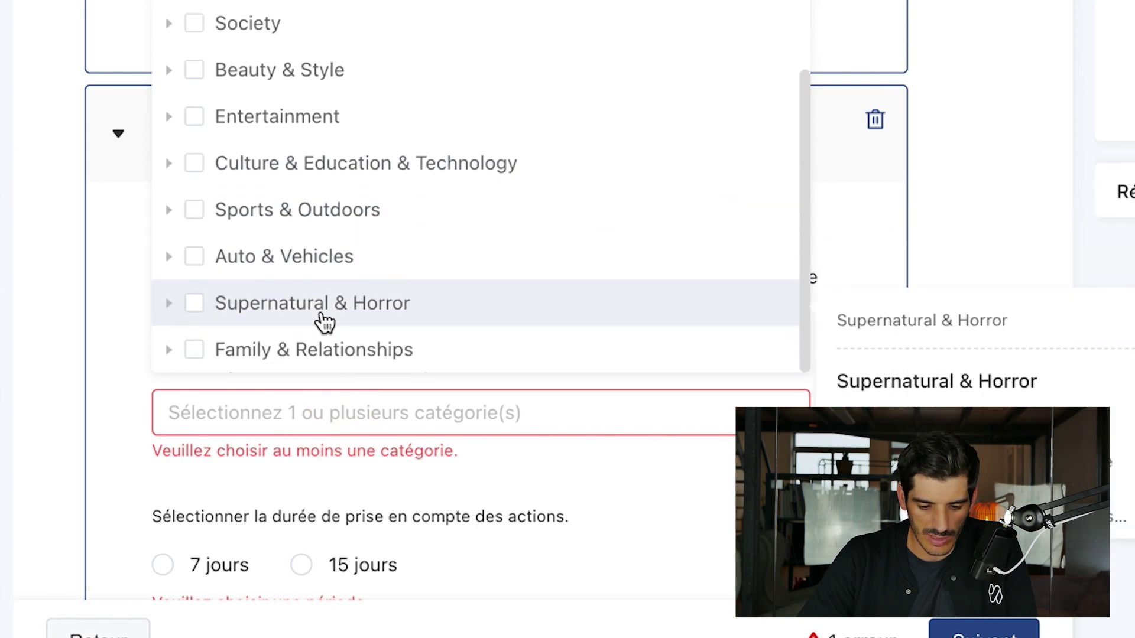
{"action": "left_click", "coordinate": [313, 85]}
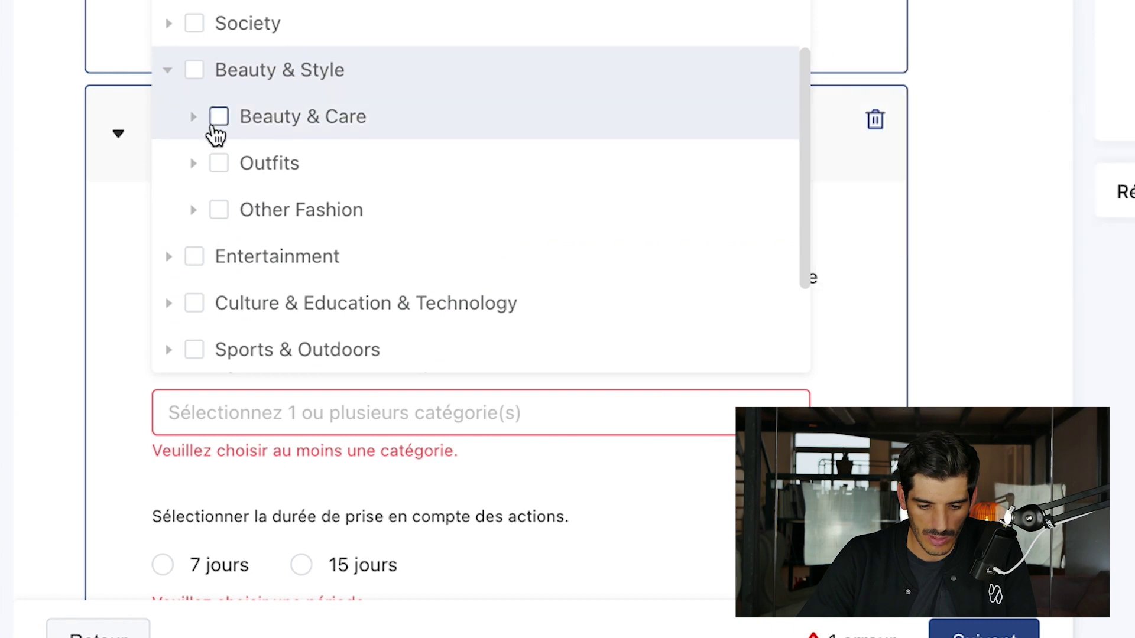
{"action": "left_click", "coordinate": [218, 119]}
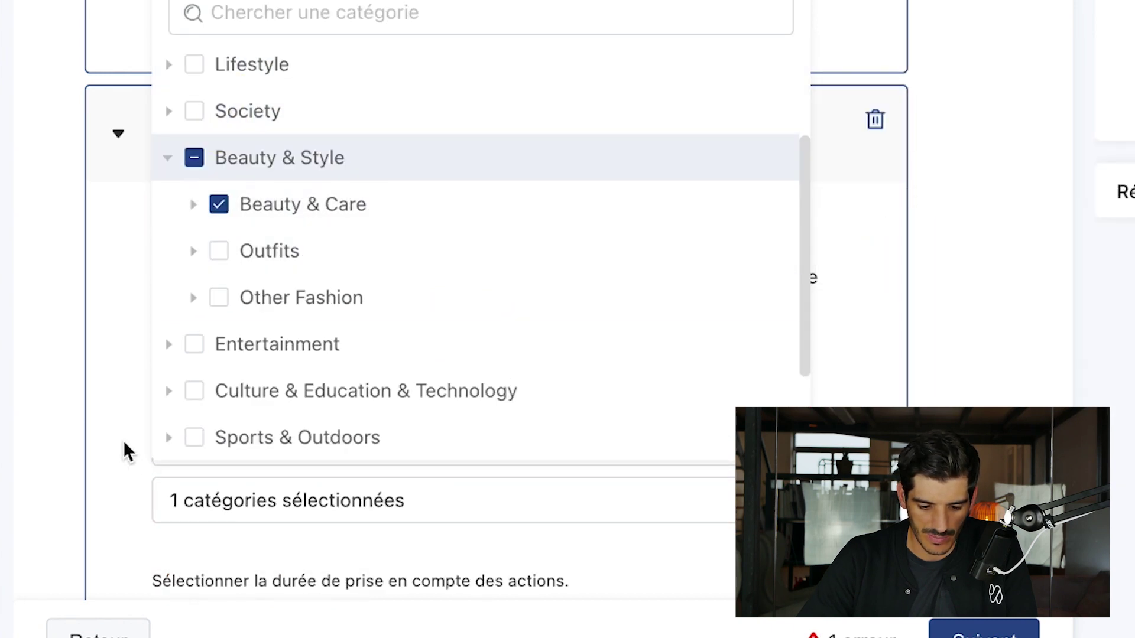
{"action": "left_click", "coordinate": [124, 450]}
{"action": "scroll", "coordinate": [148, 385], "scroll_direction": "down", "scroll_amount": 2}
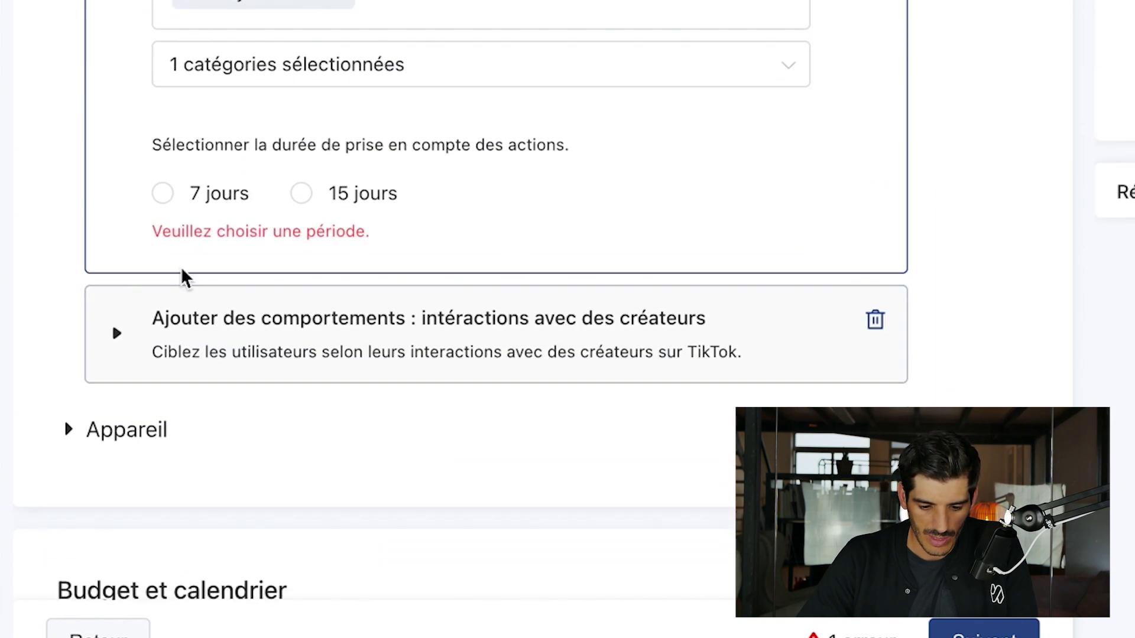
{"action": "left_click", "coordinate": [307, 195]}
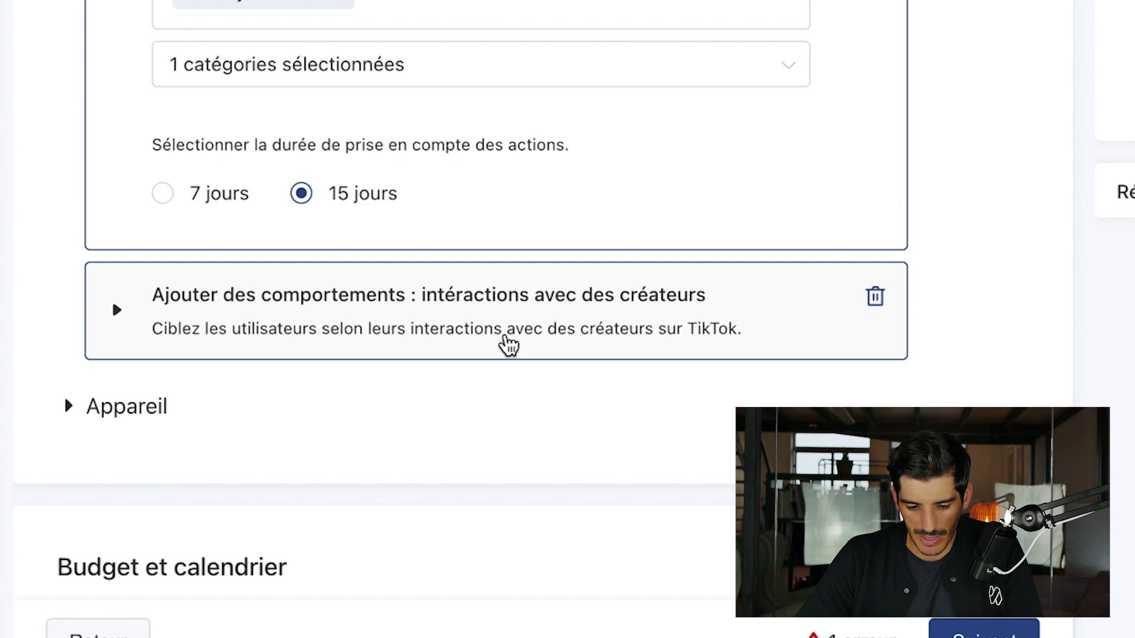
Target people who followed creators in the Fashion&Beauty category.
{"action": "left_click", "coordinate": [508, 337]}
{"action": "scroll", "coordinate": [507, 325], "scroll_direction": "down", "scroll_amount": 10}
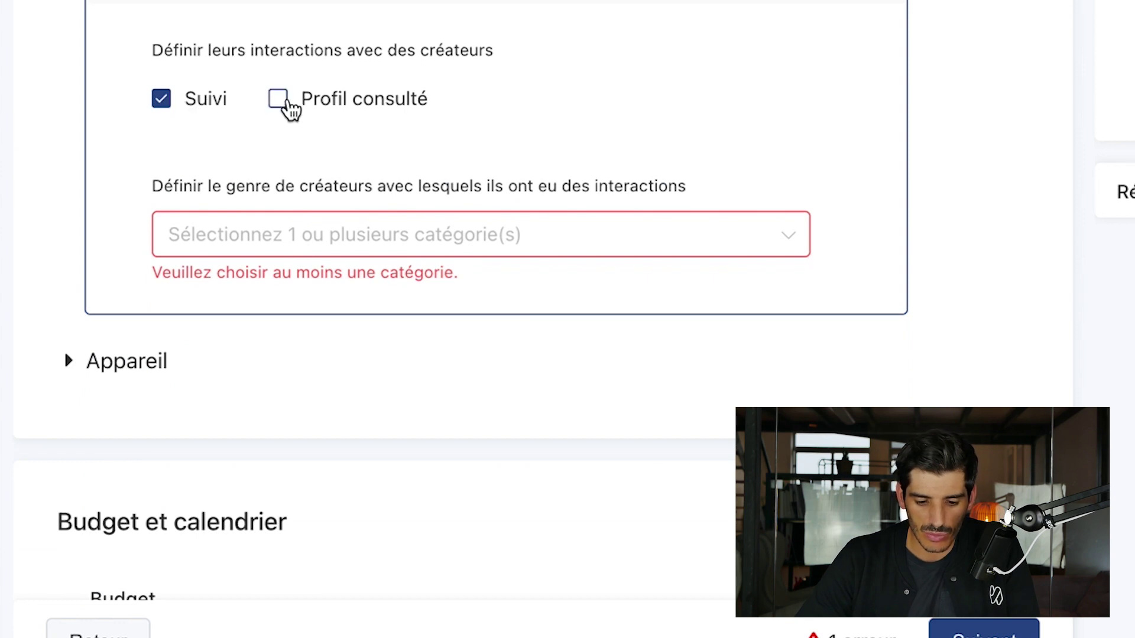
{"action": "left_click", "coordinate": [225, 114]}
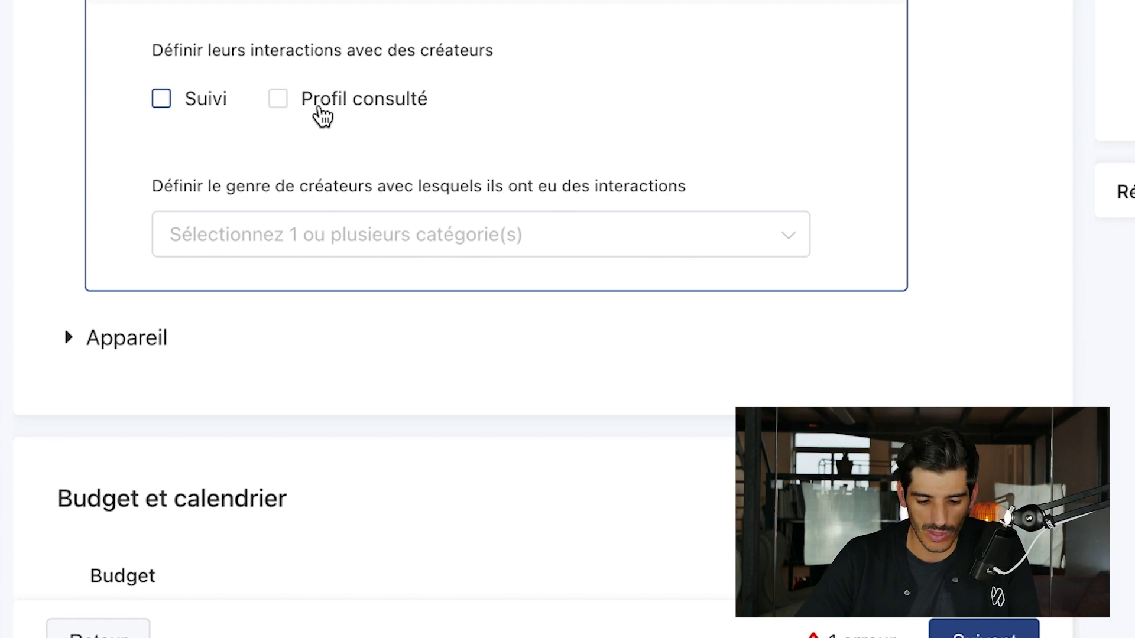
{"action": "left_click", "coordinate": [203, 114]}
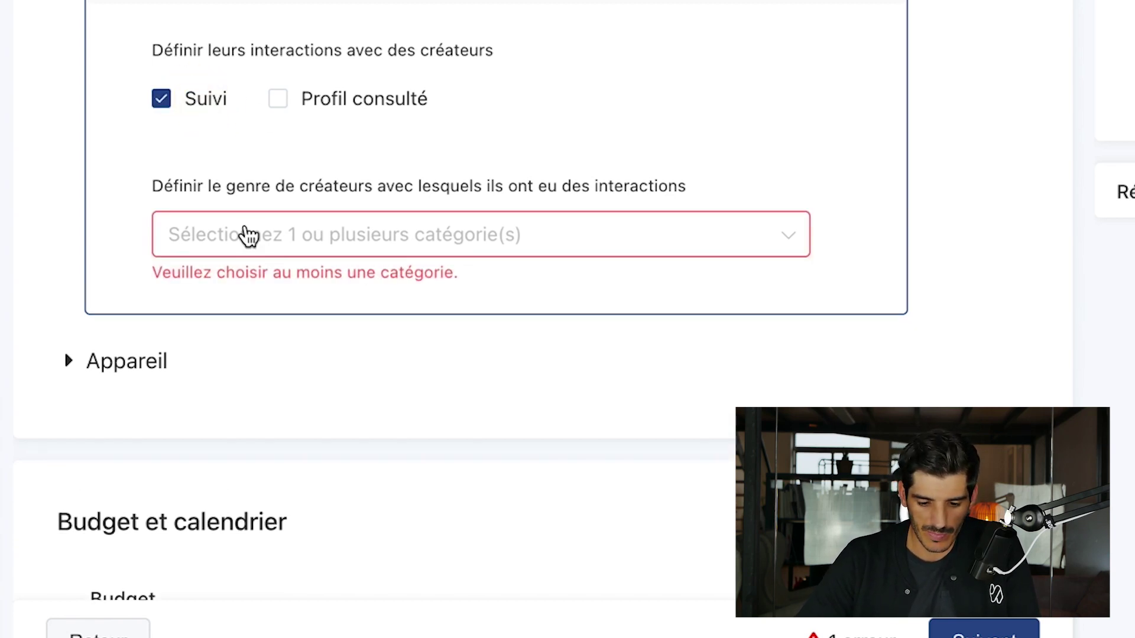
{"action": "left_click", "coordinate": [248, 230]}
{"action": "scroll", "coordinate": [317, 410], "scroll_direction": "down", "scroll_amount": 5}
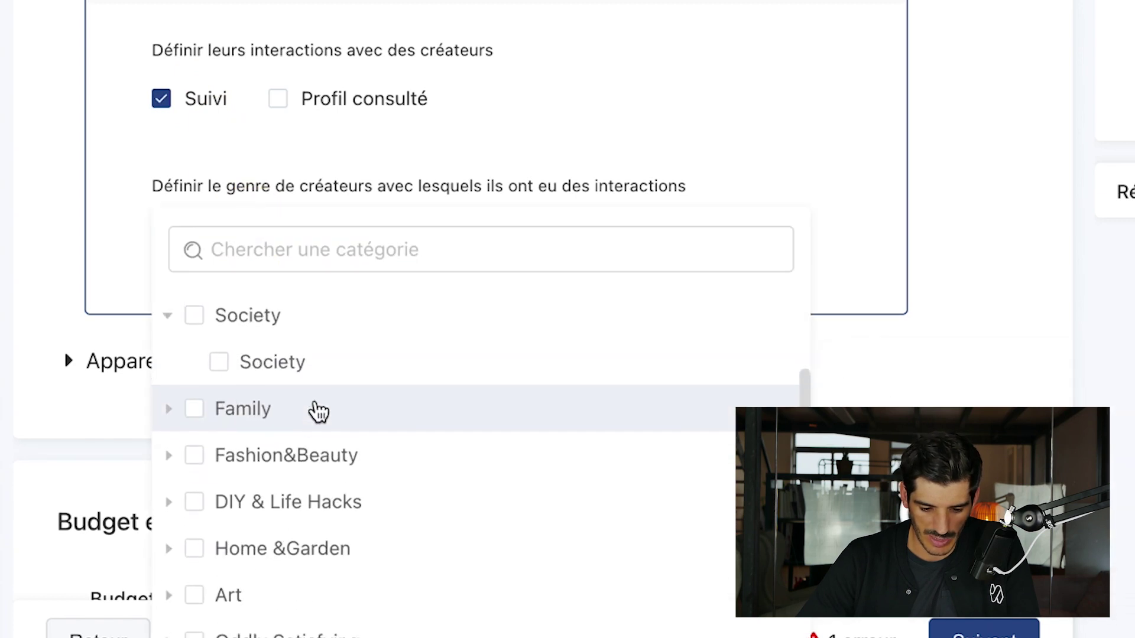
{"action": "scroll", "coordinate": [318, 411], "scroll_direction": "down", "scroll_amount": 1}
{"action": "left_click", "coordinate": [198, 415]}
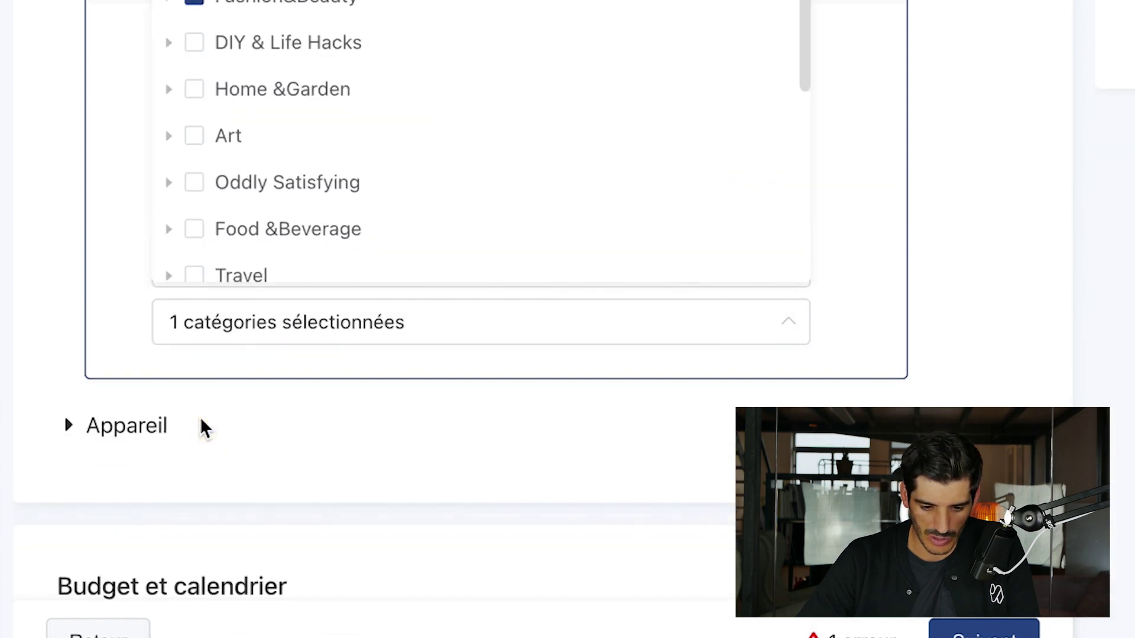
{"action": "left_click", "coordinate": [873, 301]}
Expand the Appareil device options, leaving every setting at no limit.
{"action": "scroll", "coordinate": [532, 266], "scroll_direction": "down", "scroll_amount": 4}
{"action": "left_click", "coordinate": [101, 220]}
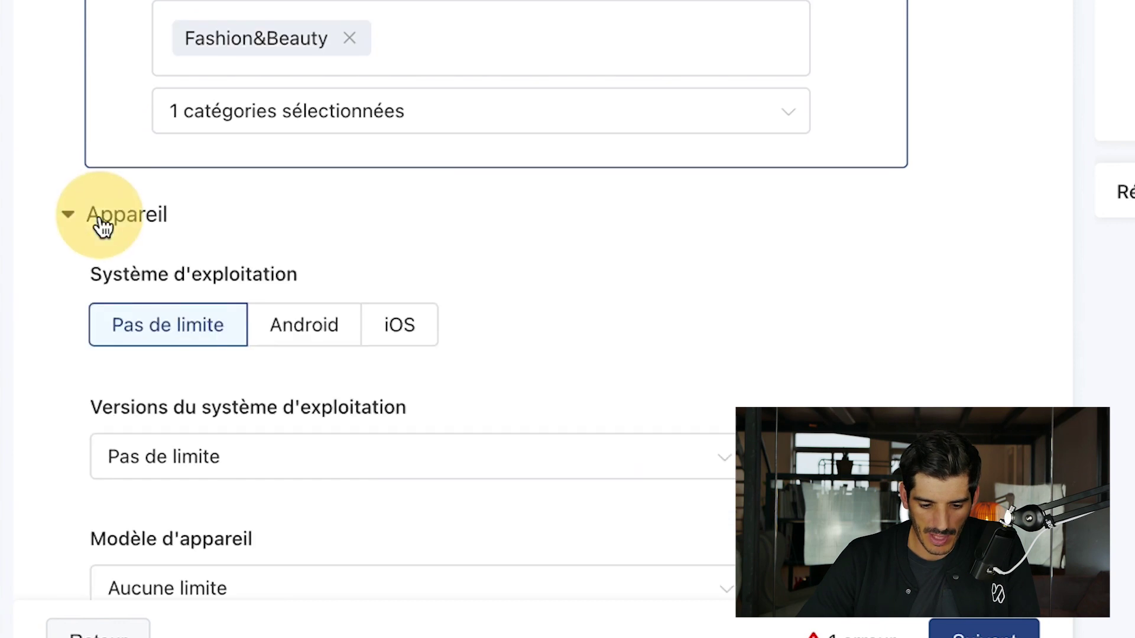
{"action": "scroll", "coordinate": [386, 358], "scroll_direction": "down", "scroll_amount": 2}
{"action": "scroll", "coordinate": [386, 361], "scroll_direction": "down", "scroll_amount": 3}
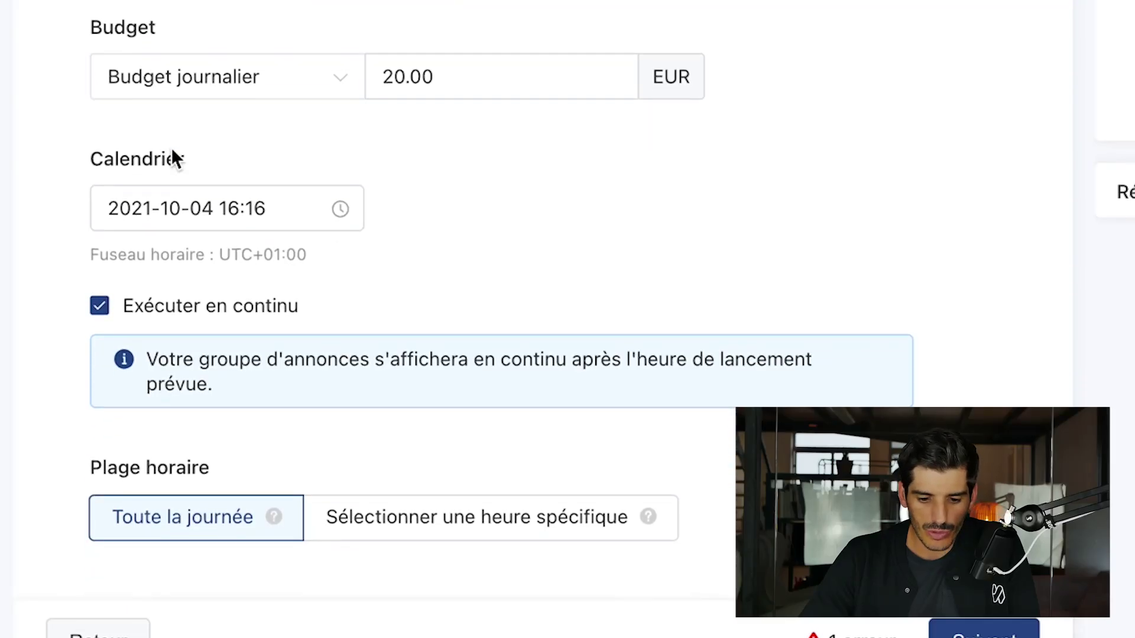
Re-enter the daily budget as 20 EUR.
{"action": "scroll", "coordinate": [176, 158], "scroll_direction": "down", "scroll_amount": 1}
{"action": "left_click", "coordinate": [207, 81]}
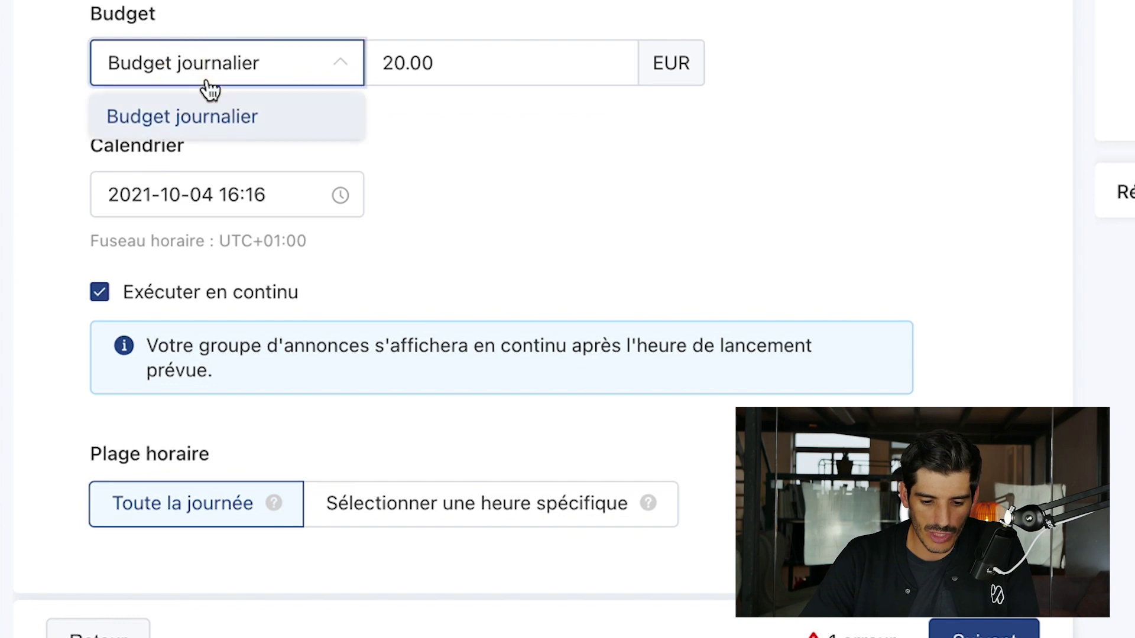
{"action": "left_click", "coordinate": [497, 55]}
{"action": "key", "text": "ctrl+a"}
{"action": "key", "text": "BackSpace"}
{"action": "left_click", "coordinate": [567, 144]}
{"action": "left_click", "coordinate": [466, 59]}
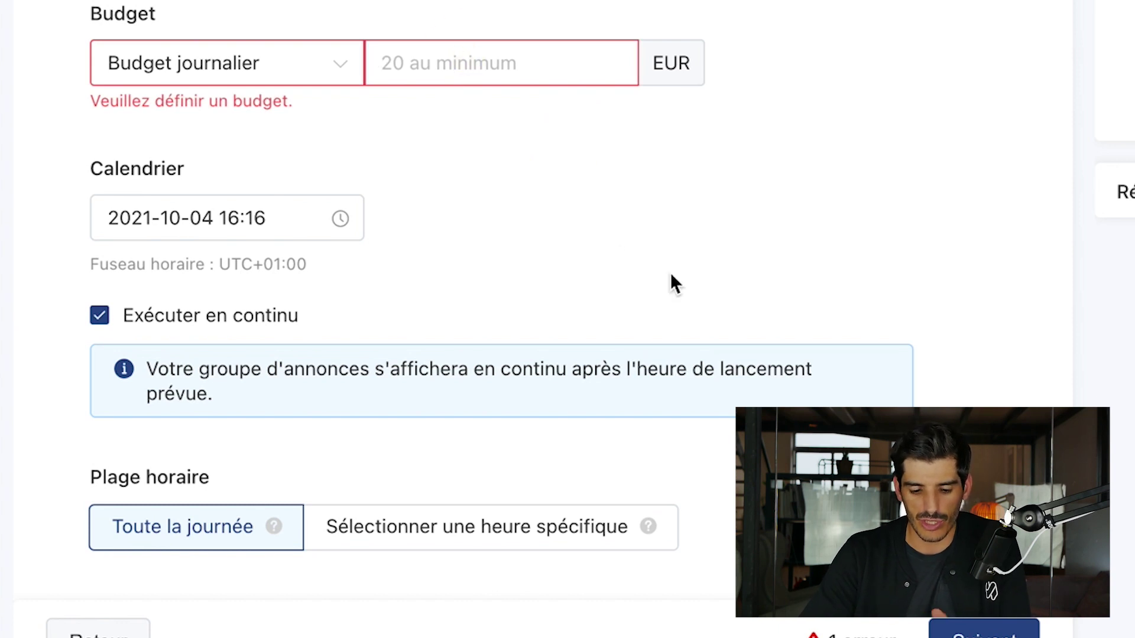
{"action": "type", "text": "1"}
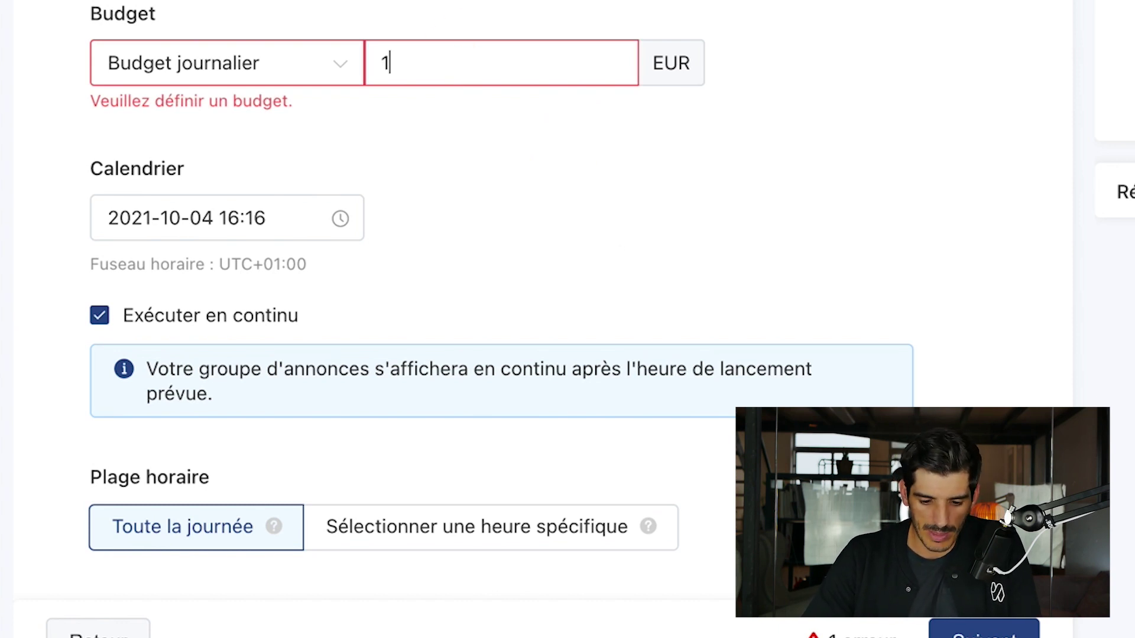
{"action": "key", "text": "BackSpace"}
{"action": "type", "text": "20"}
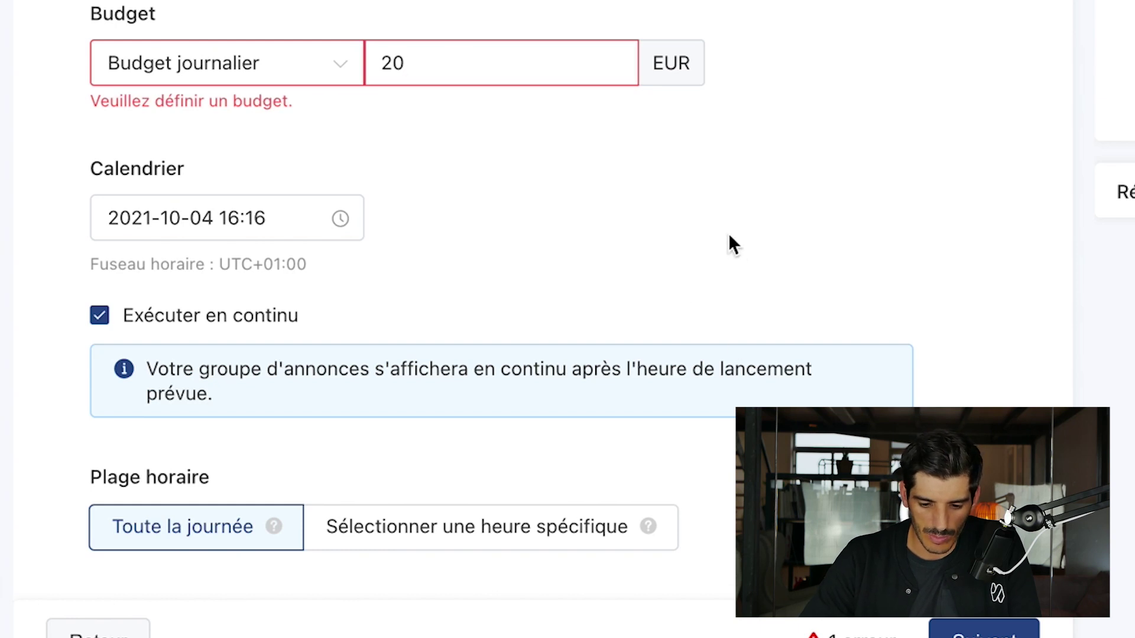
{"action": "left_click", "coordinate": [733, 194]}
Leave the start date unchanged and keep continuous running on.
{"action": "scroll", "coordinate": [733, 193], "scroll_direction": "down", "scroll_amount": 1}
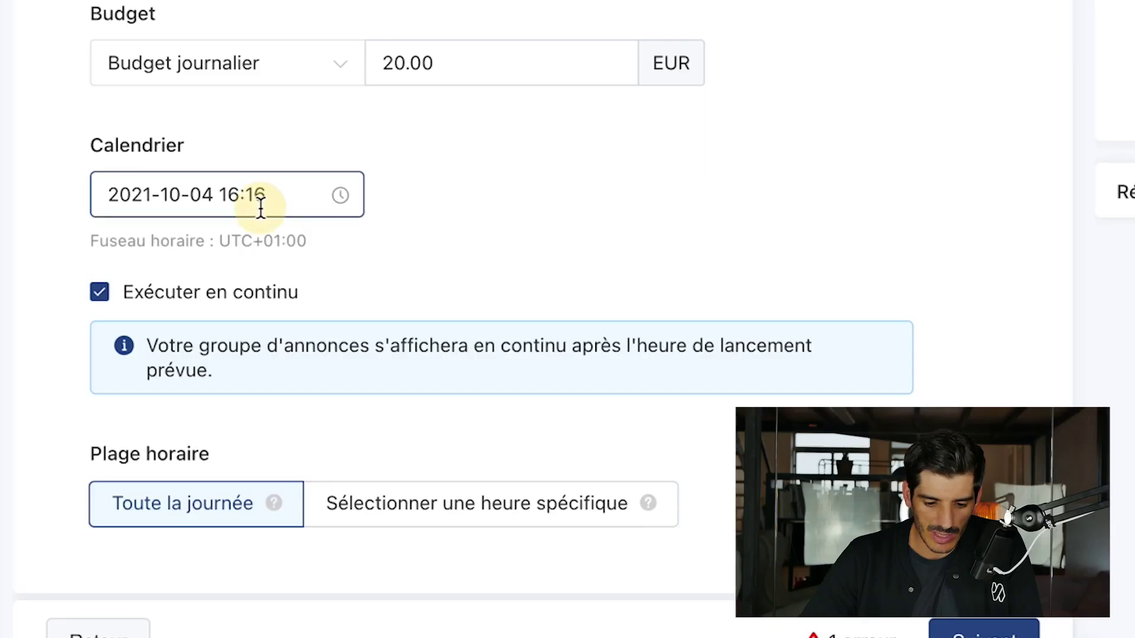
{"action": "left_click", "coordinate": [260, 210]}
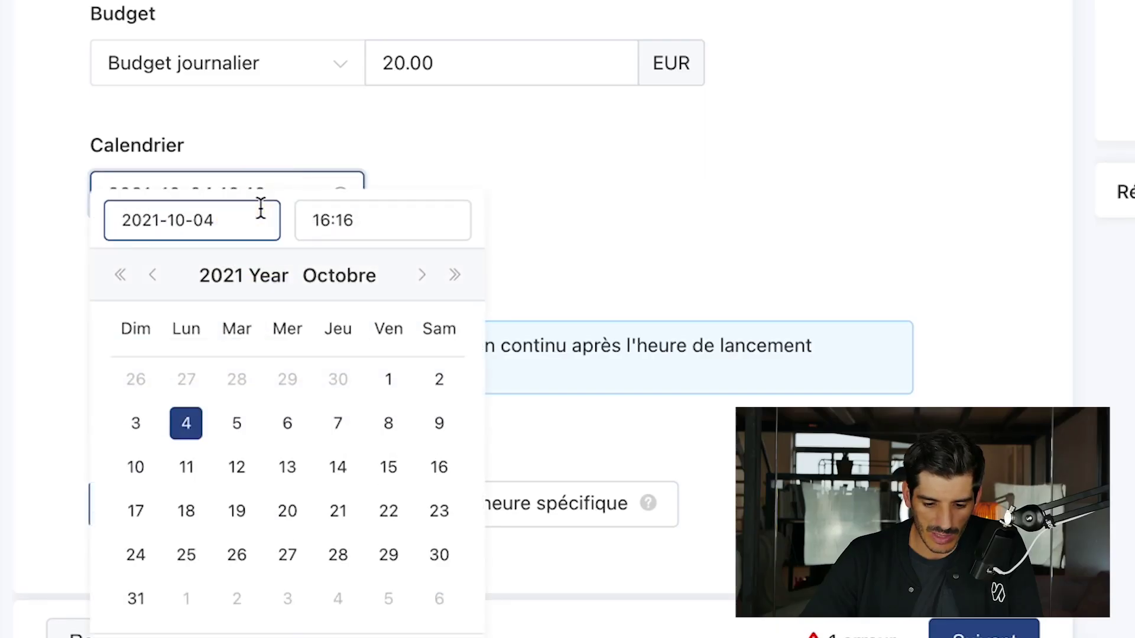
{"action": "left_click", "coordinate": [550, 189]}
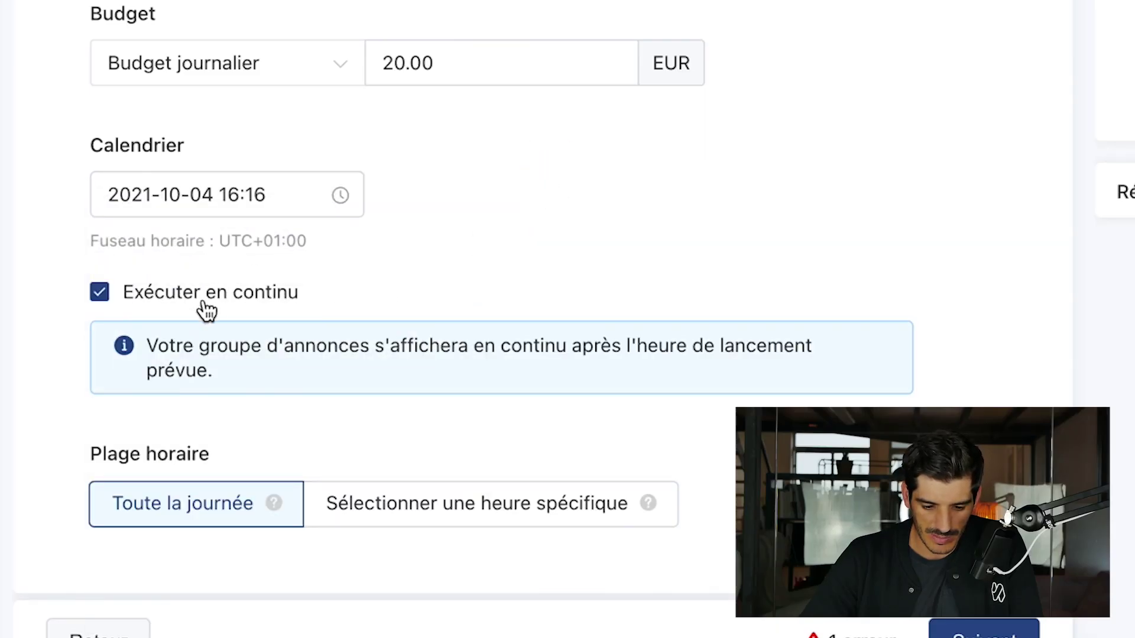
{"action": "scroll", "coordinate": [185, 79], "scroll_direction": "down", "scroll_amount": 4}
{"action": "left_click", "coordinate": [181, 55]}
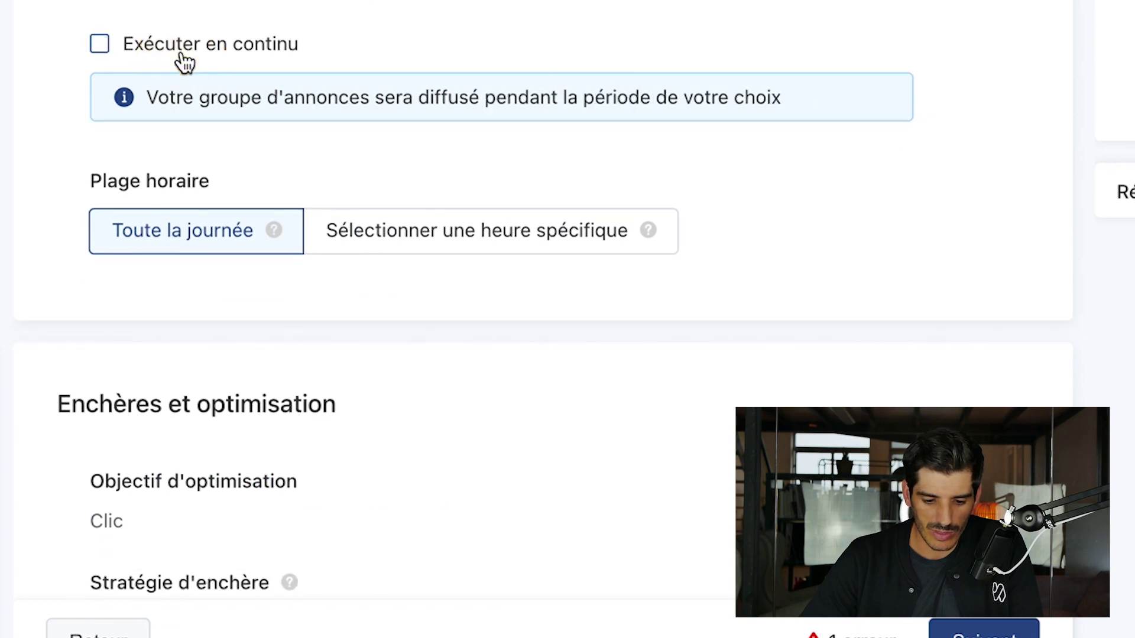
{"action": "left_click", "coordinate": [248, 51]}
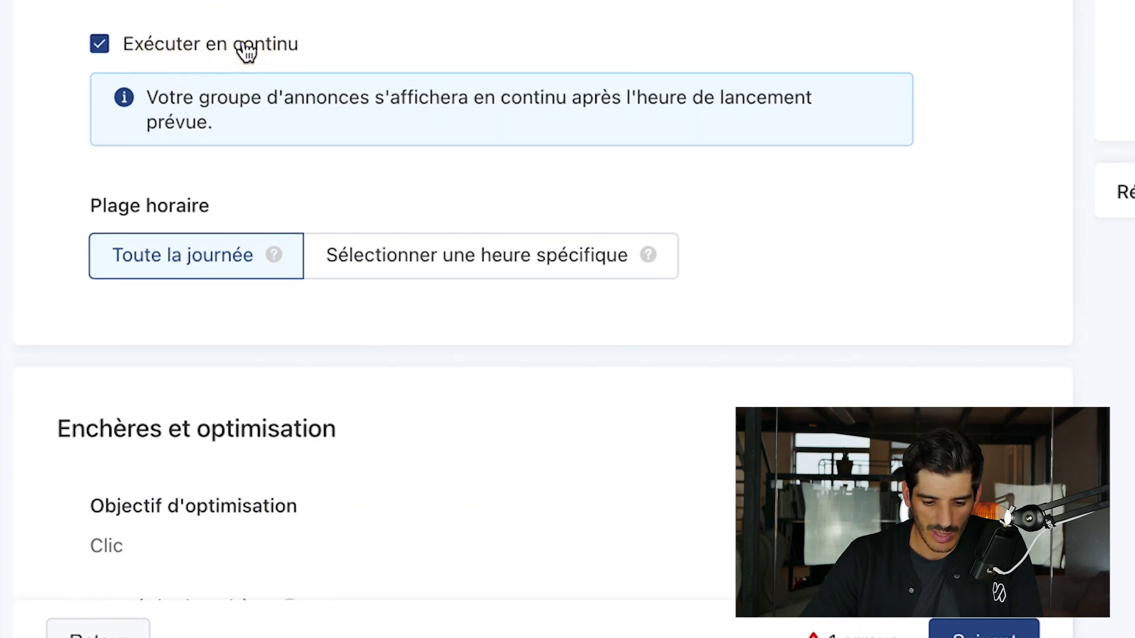
Restrict delivery to the Tuesday 09:30, Wednesday 12:00 and Sunday 15:00 half-hour slots.
{"action": "left_click", "coordinate": [416, 284]}
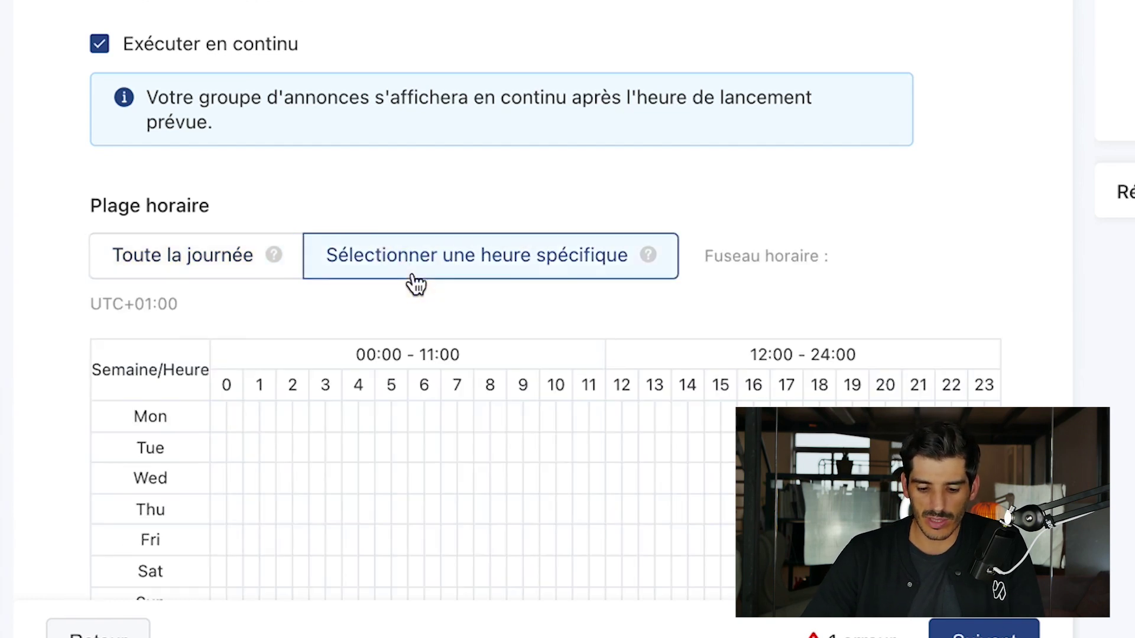
{"action": "scroll", "coordinate": [413, 276], "scroll_direction": "down", "scroll_amount": 5}
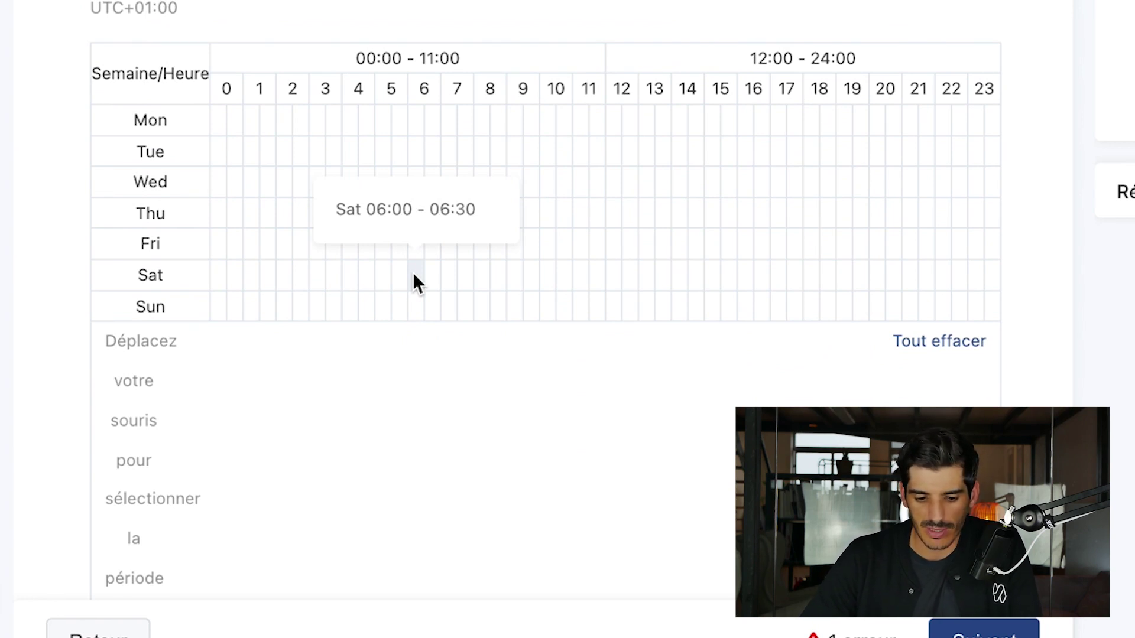
{"action": "left_click", "coordinate": [531, 151]}
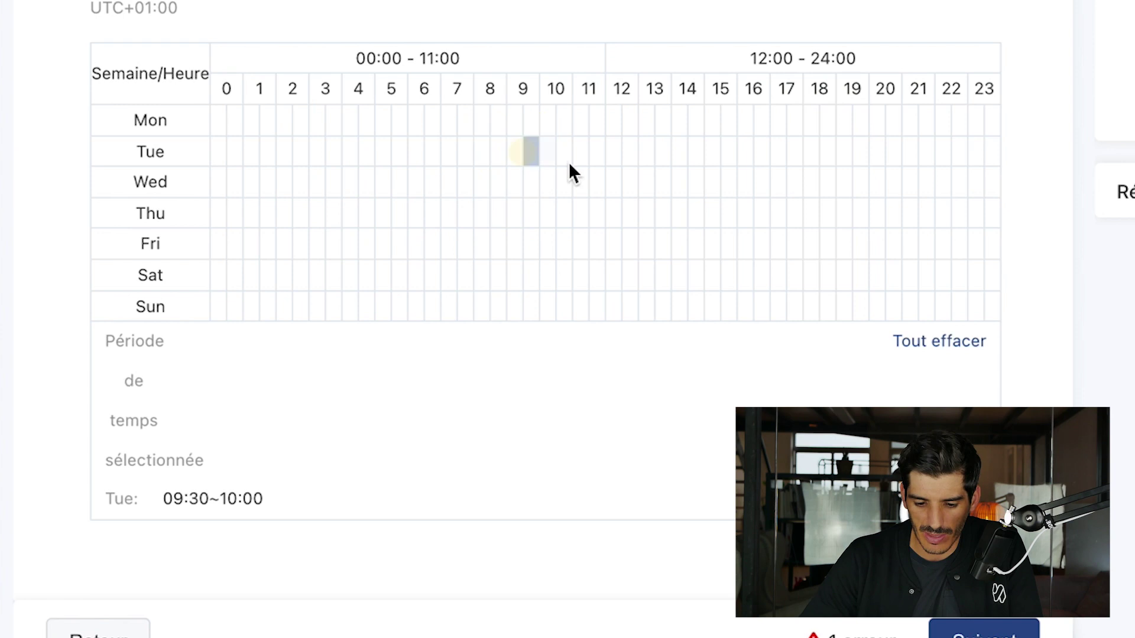
{"action": "left_click", "coordinate": [614, 181]}
{"action": "left_click", "coordinate": [714, 298]}
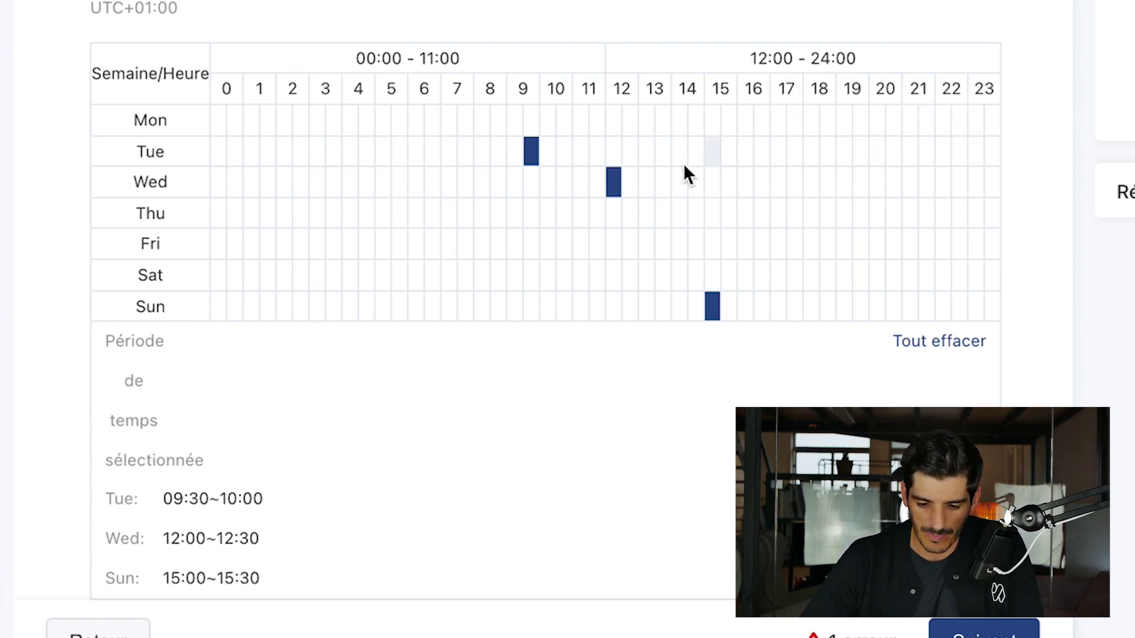
{"action": "scroll", "coordinate": [684, 172], "scroll_direction": "down", "scroll_amount": 10}
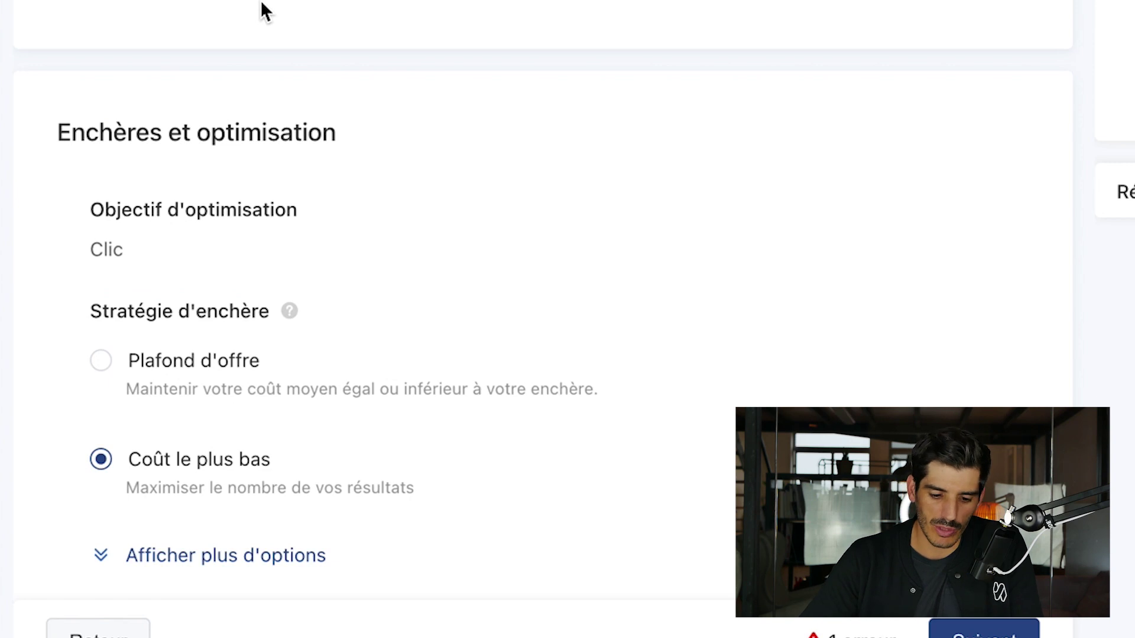
Keep Clic as the optimisation goal with the Coût le plus bas bid strategy.
{"action": "scroll", "coordinate": [327, 261], "scroll_direction": "down", "scroll_amount": 1}
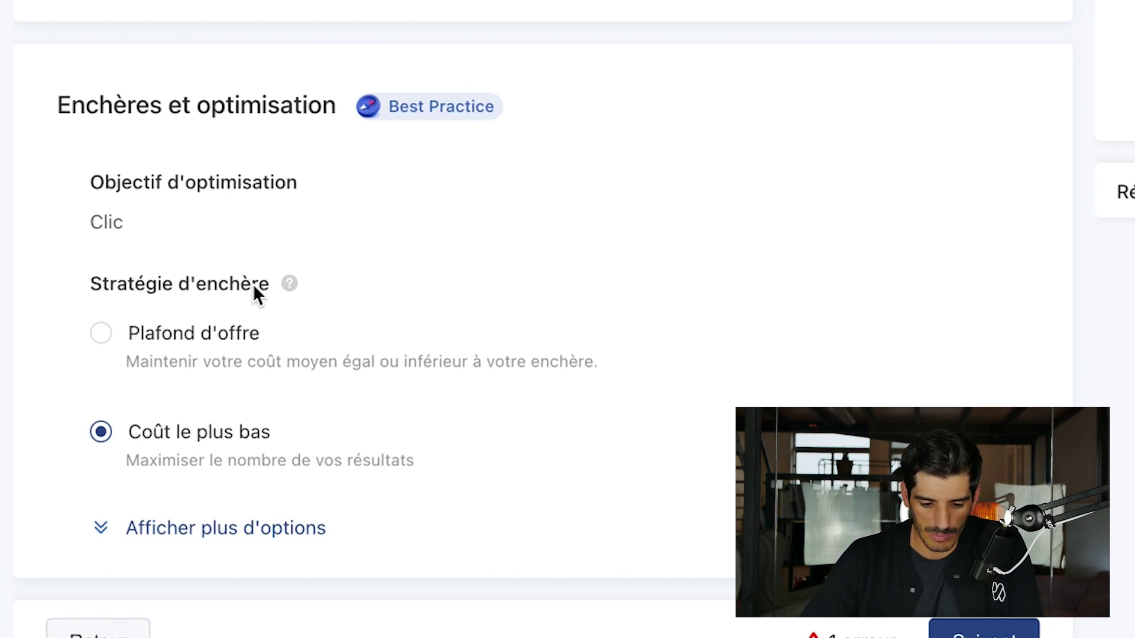
{"action": "mouse_move", "coordinate": [121, 348]}
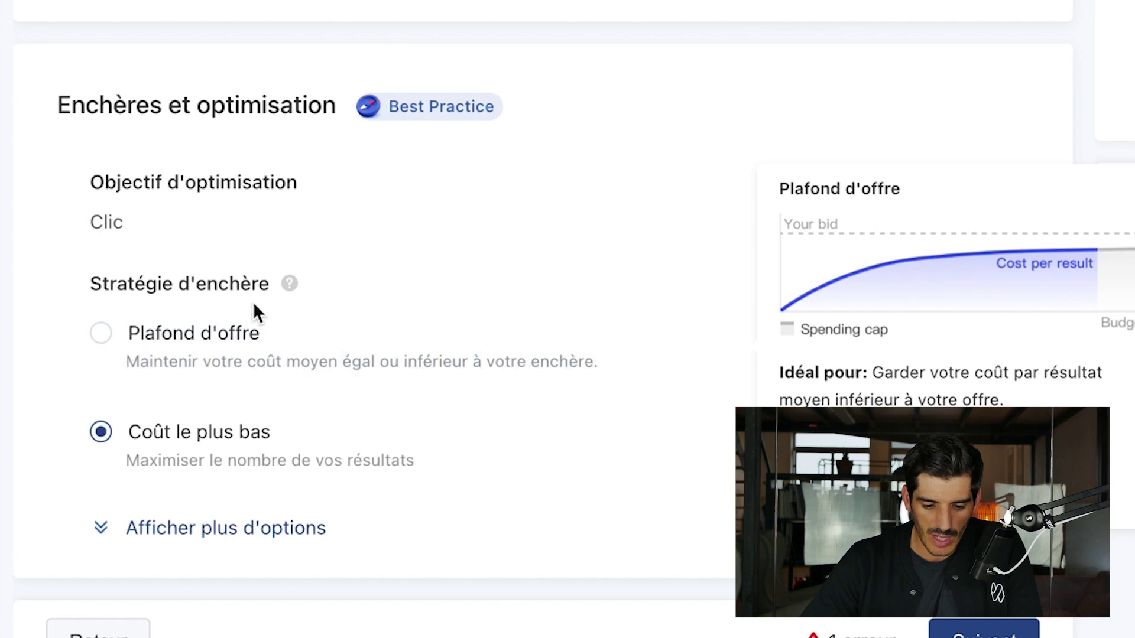
{"action": "mouse_move", "coordinate": [299, 477]}
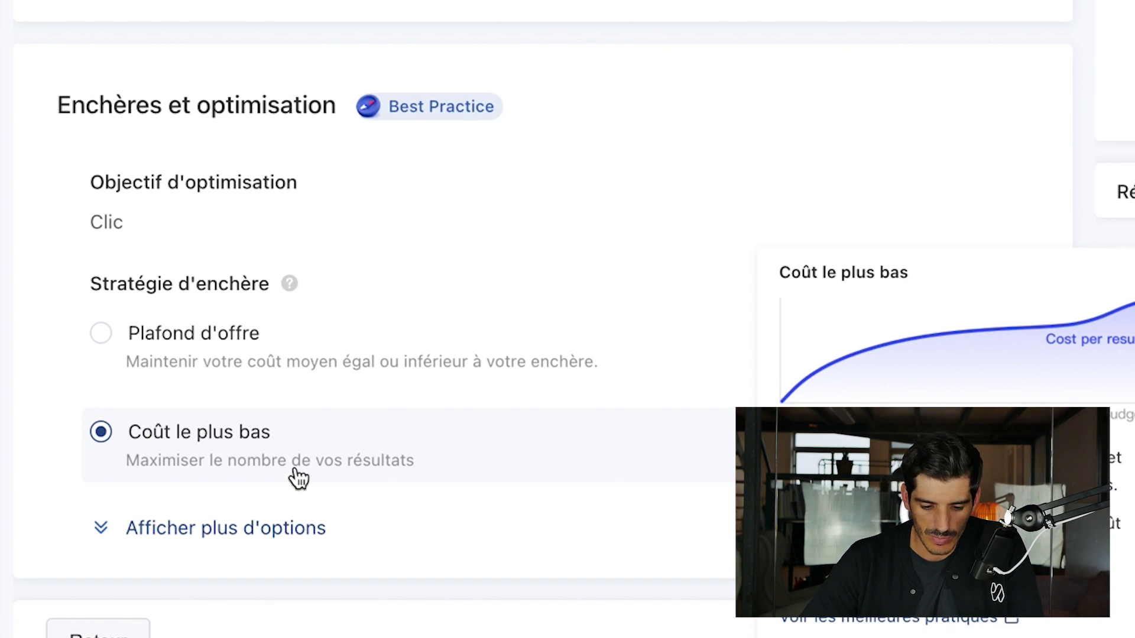
{"action": "mouse_move", "coordinate": [326, 358]}
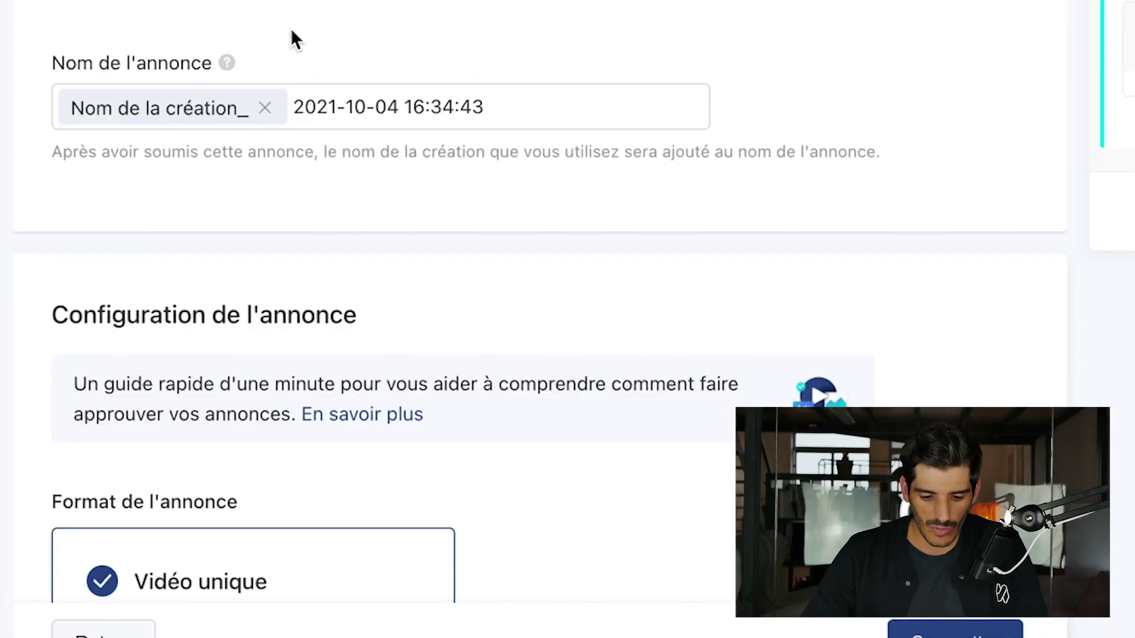
Replace the date stamp in the ad name with 'video' and move down to Détails de l'annonce.
{"action": "left_click", "coordinate": [414, 107]}
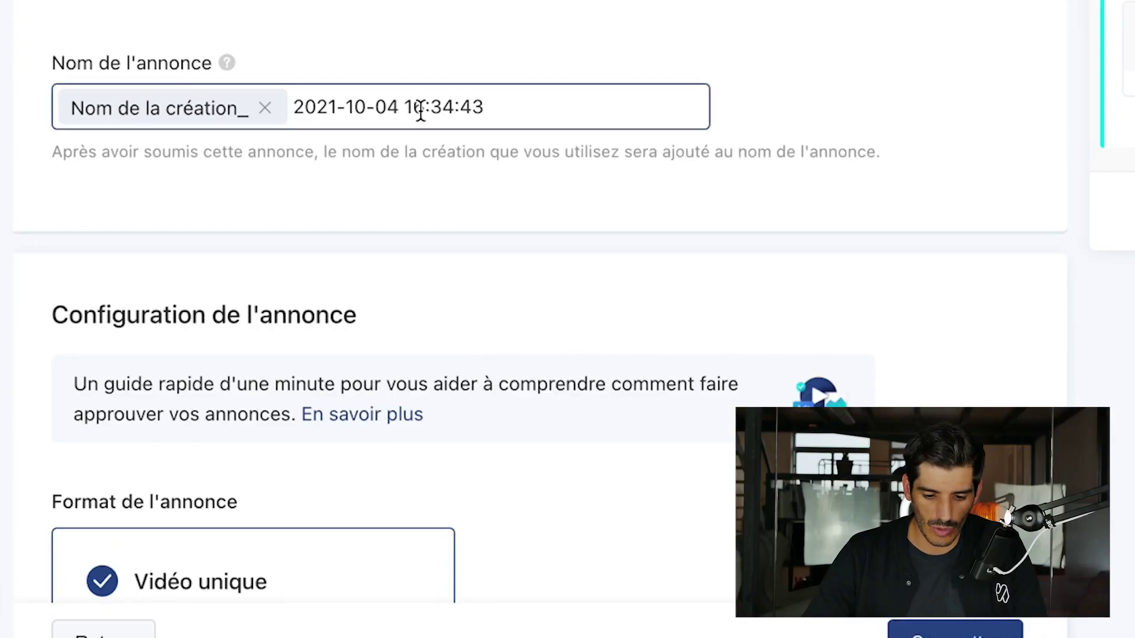
{"action": "triple_click", "coordinate": [419, 107]}
{"action": "type", "text": "video #1"}
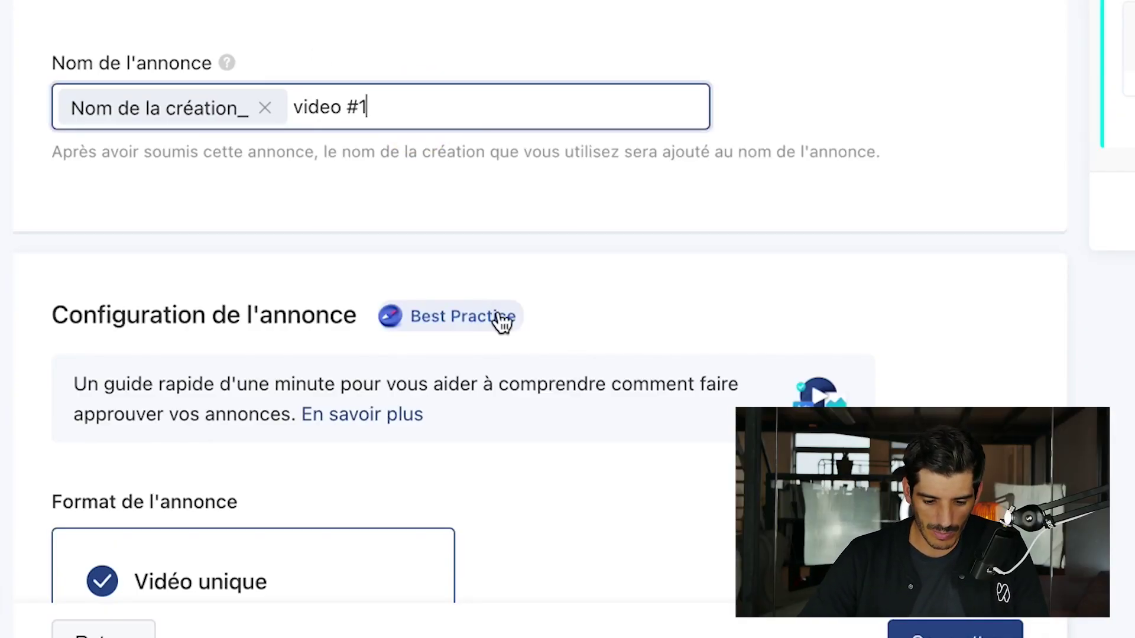
{"action": "scroll", "coordinate": [500, 316], "scroll_direction": "down", "scroll_amount": 4}
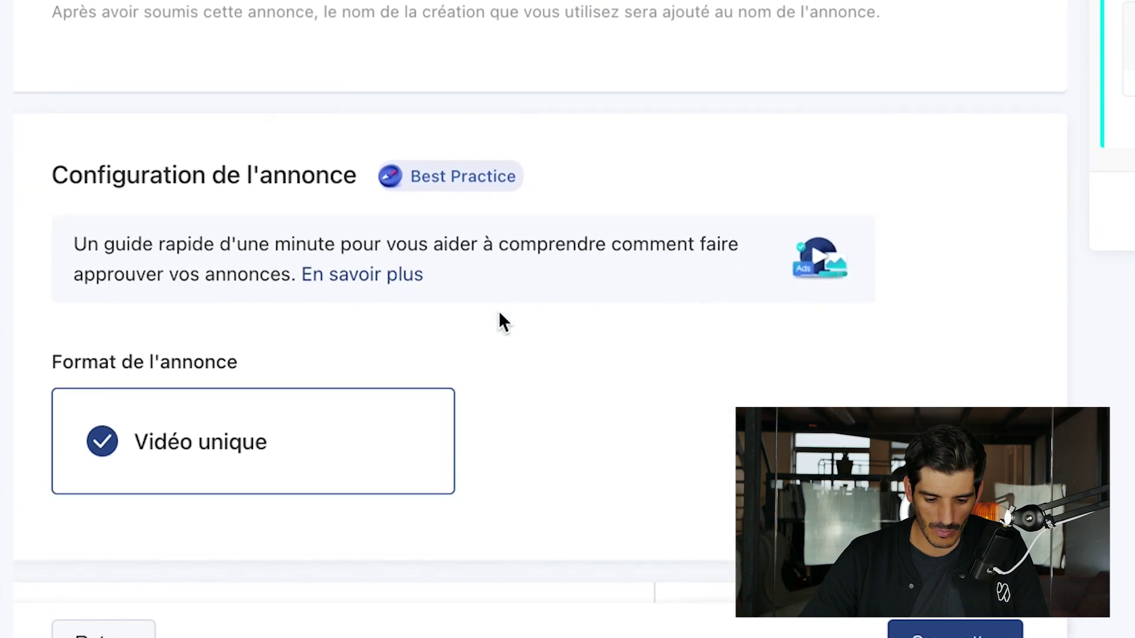
{"action": "scroll", "coordinate": [423, 46], "scroll_direction": "down", "scroll_amount": 7}
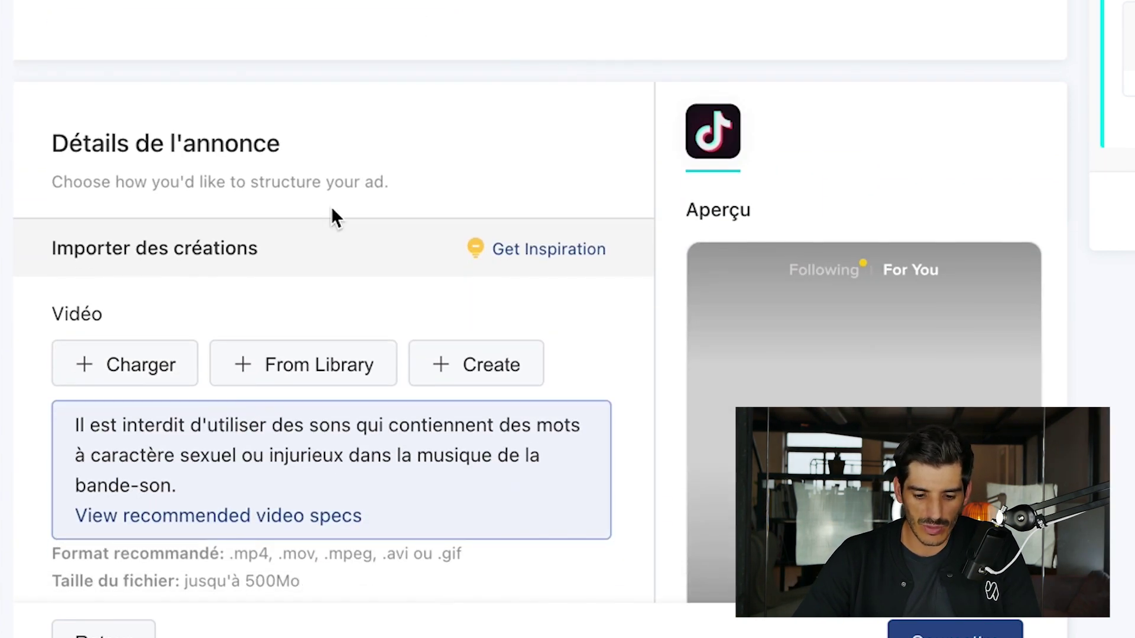
{"action": "scroll", "coordinate": [332, 213], "scroll_direction": "down", "scroll_amount": 3}
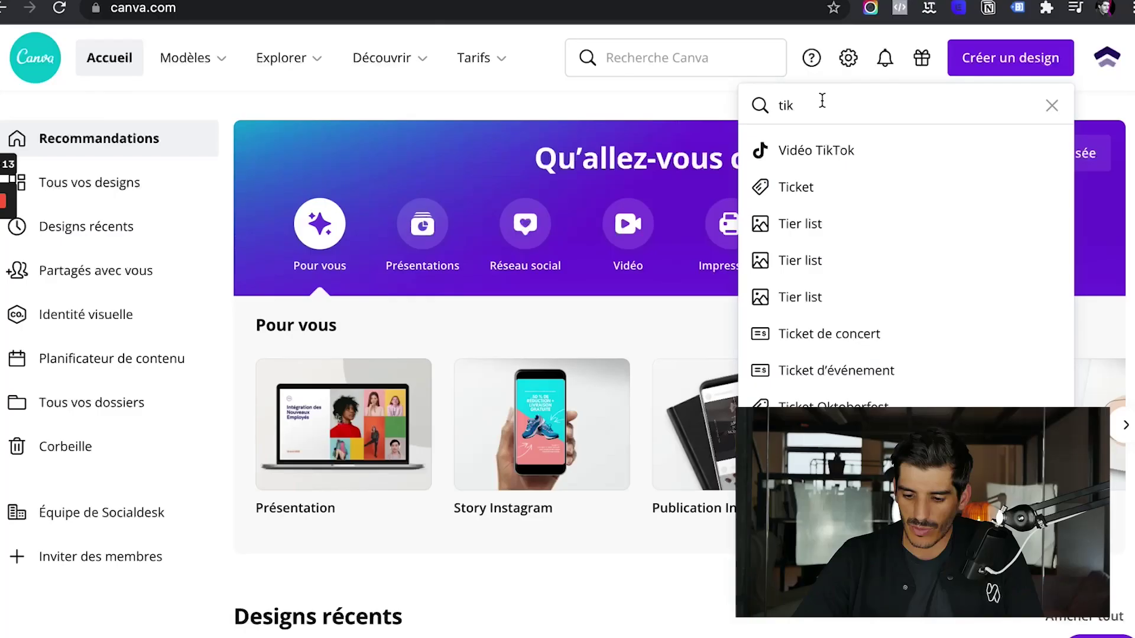
Search design types for 'tiktok' and create an In-Feed TikTok ad design.
{"action": "key", "text": "BackSpace"}
{"action": "key", "text": "BackSpace"}
{"action": "key", "text": "BackSpace"}
{"action": "left_click", "coordinate": [1033, 56]}
{"action": "left_click", "coordinate": [1033, 57]}
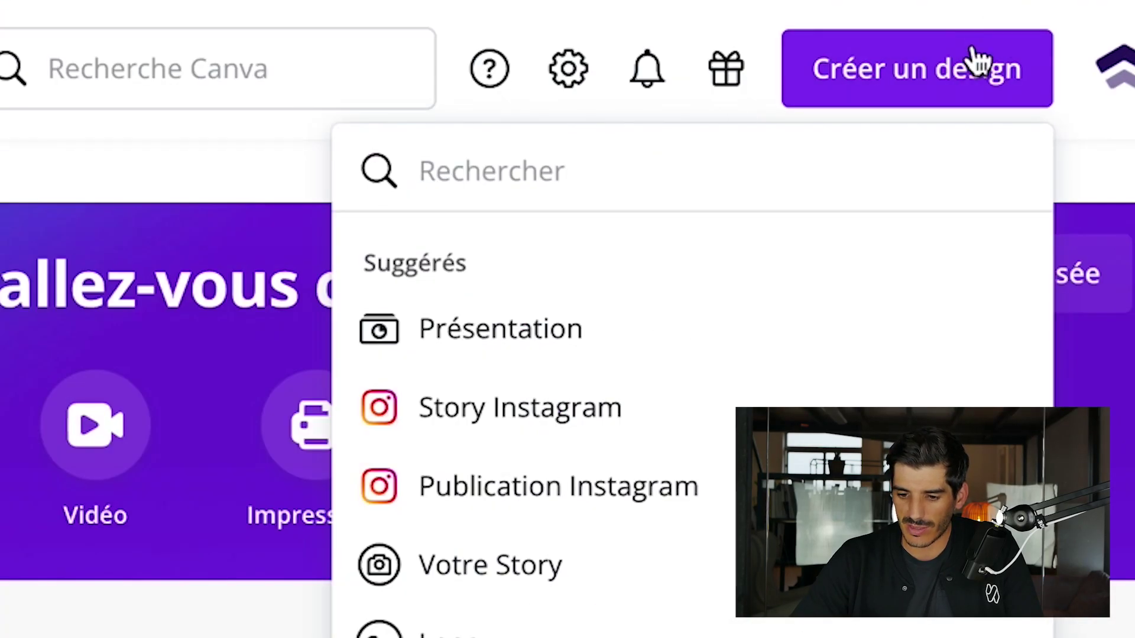
{"action": "type", "text": "tiktok"}
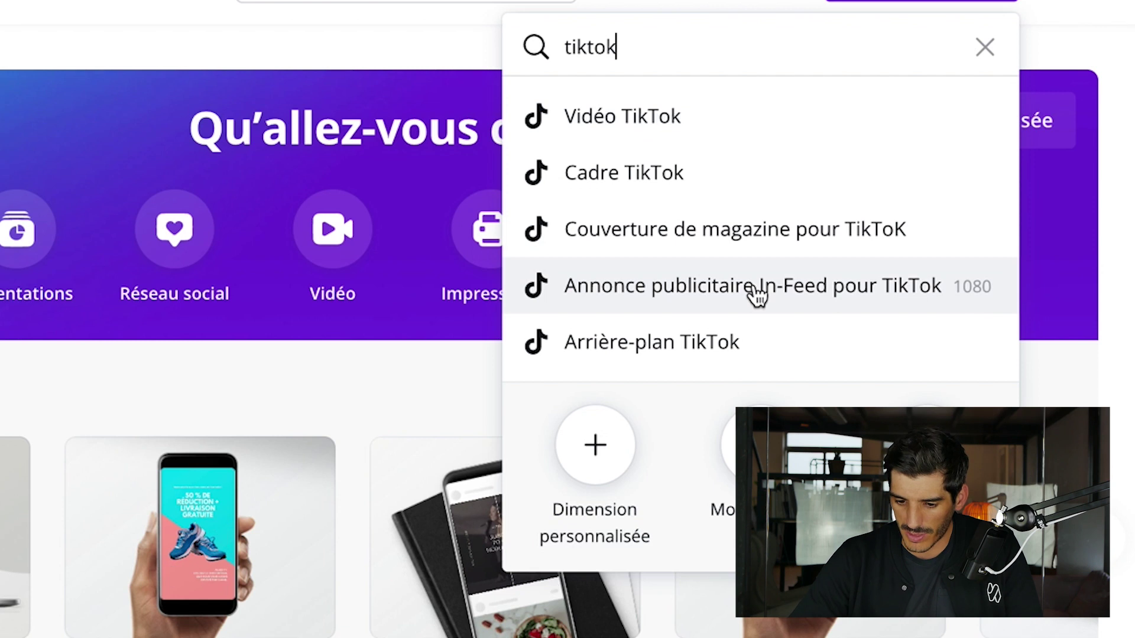
{"action": "left_click", "coordinate": [771, 288]}
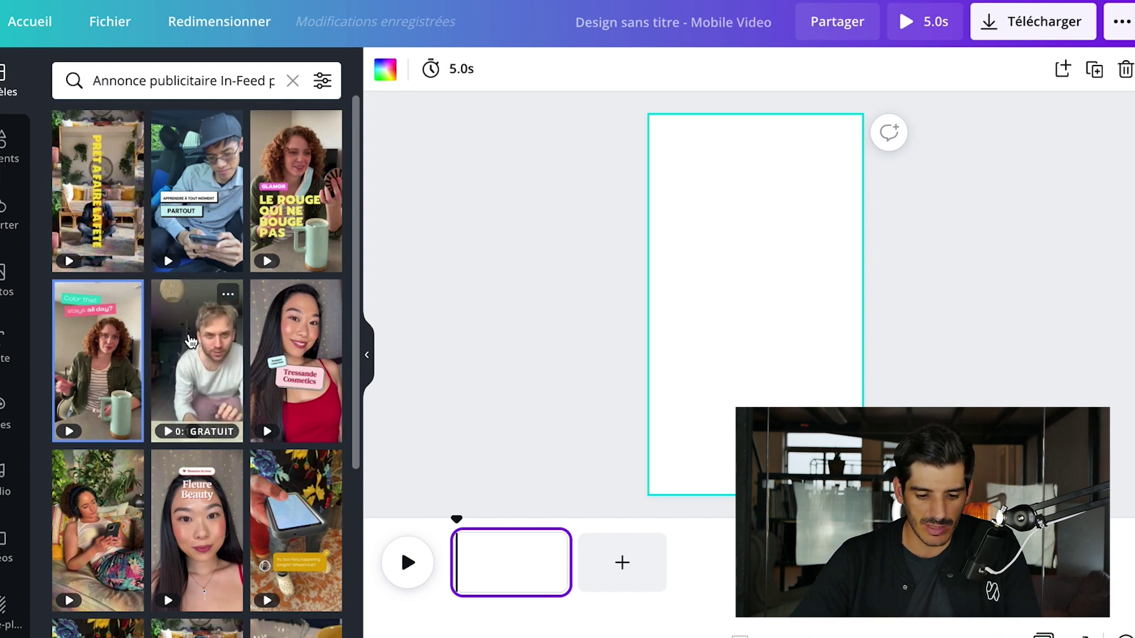
Fill three pages from the Orange Pop of Color template, including HIP BEATS and MYXERIA.
{"action": "scroll", "coordinate": [191, 342], "scroll_direction": "down", "scroll_amount": 1}
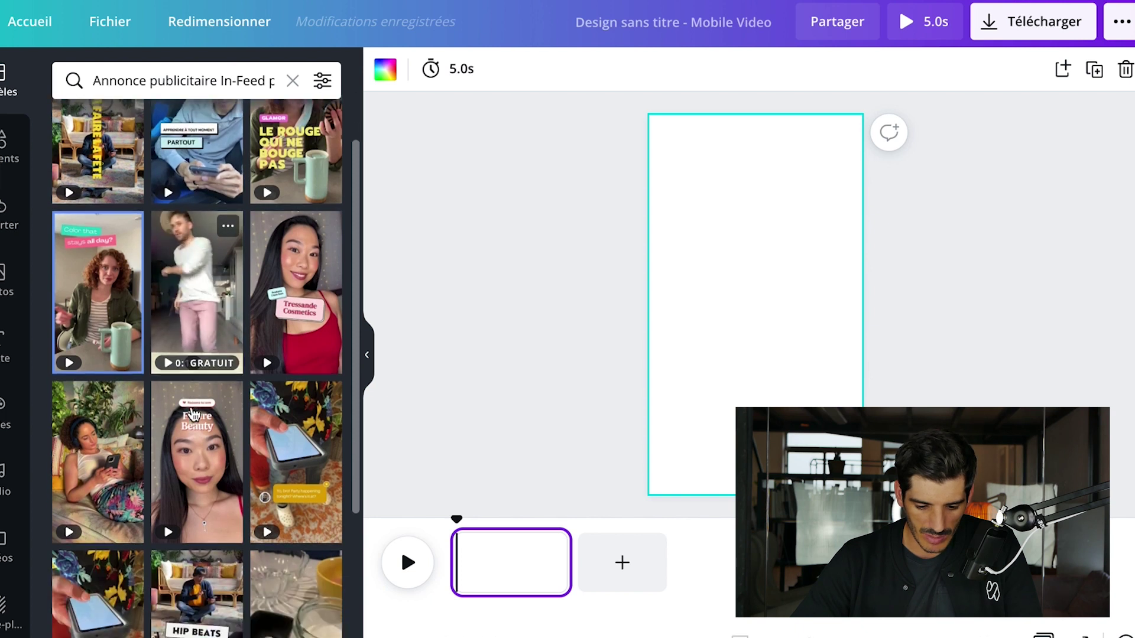
{"action": "scroll", "coordinate": [192, 412], "scroll_direction": "down", "scroll_amount": 3}
{"action": "left_click", "coordinate": [194, 413]}
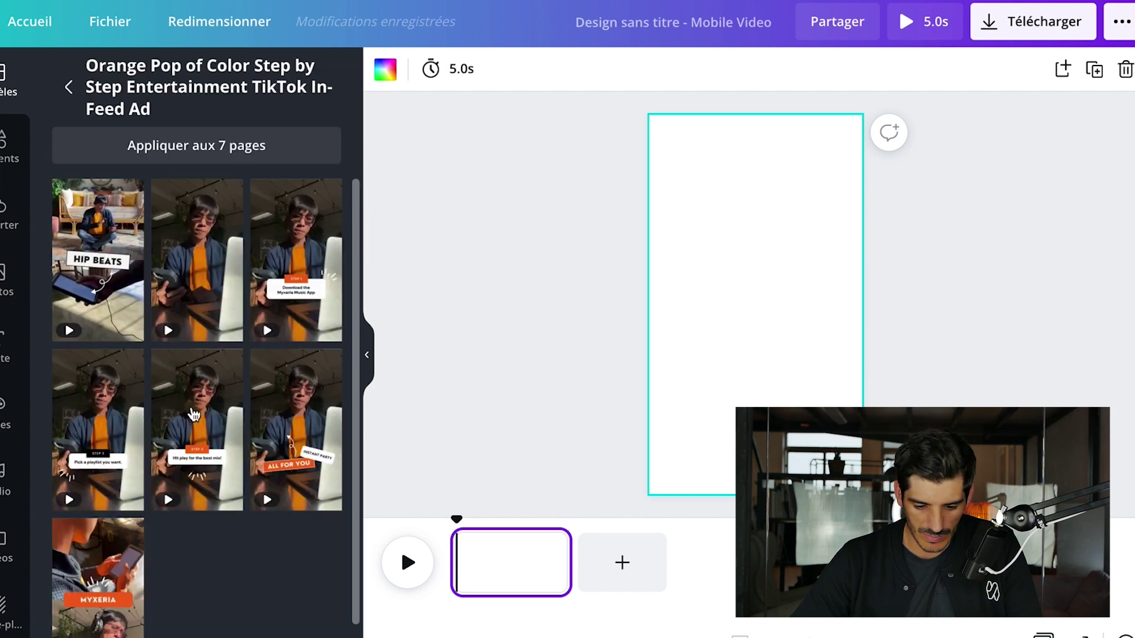
{"action": "left_click", "coordinate": [98, 248]}
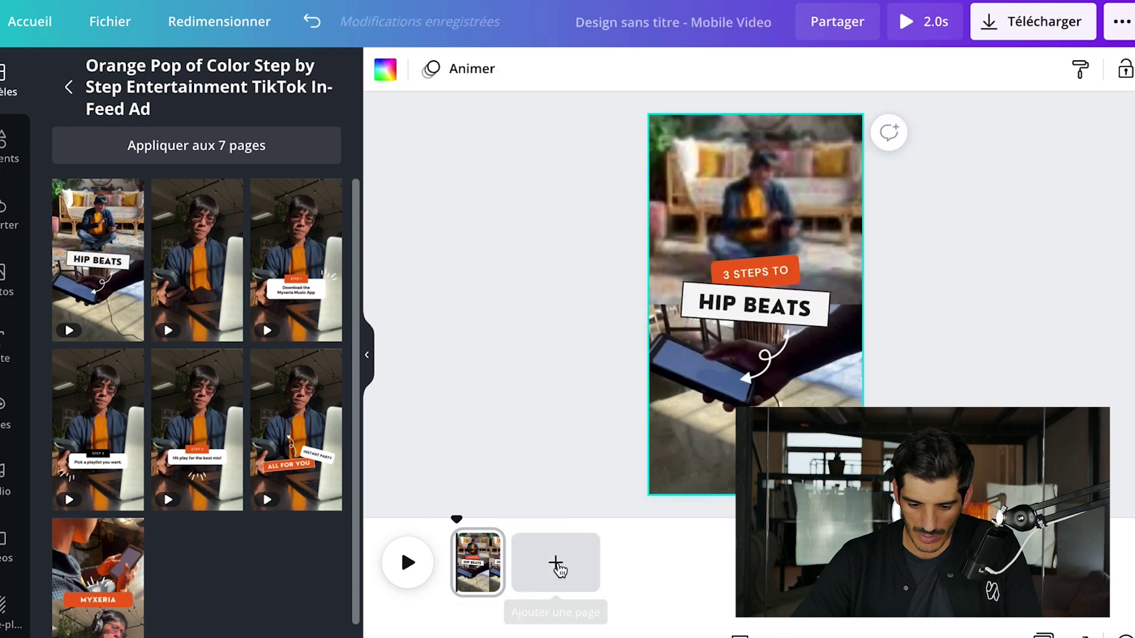
{"action": "left_click", "coordinate": [556, 567]}
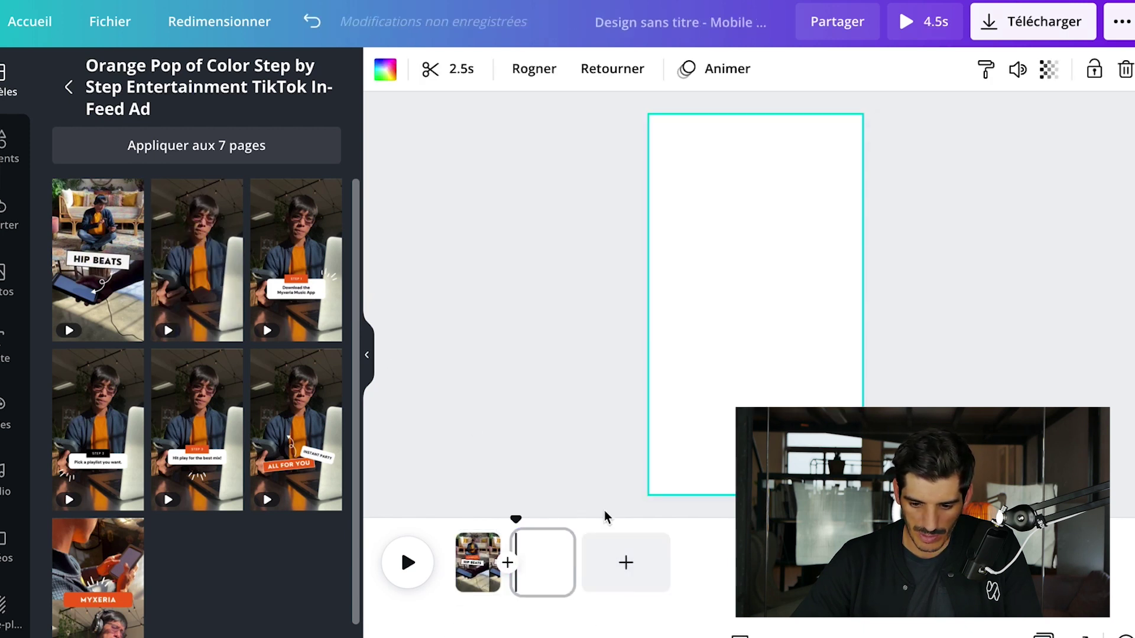
{"action": "left_click", "coordinate": [616, 562]}
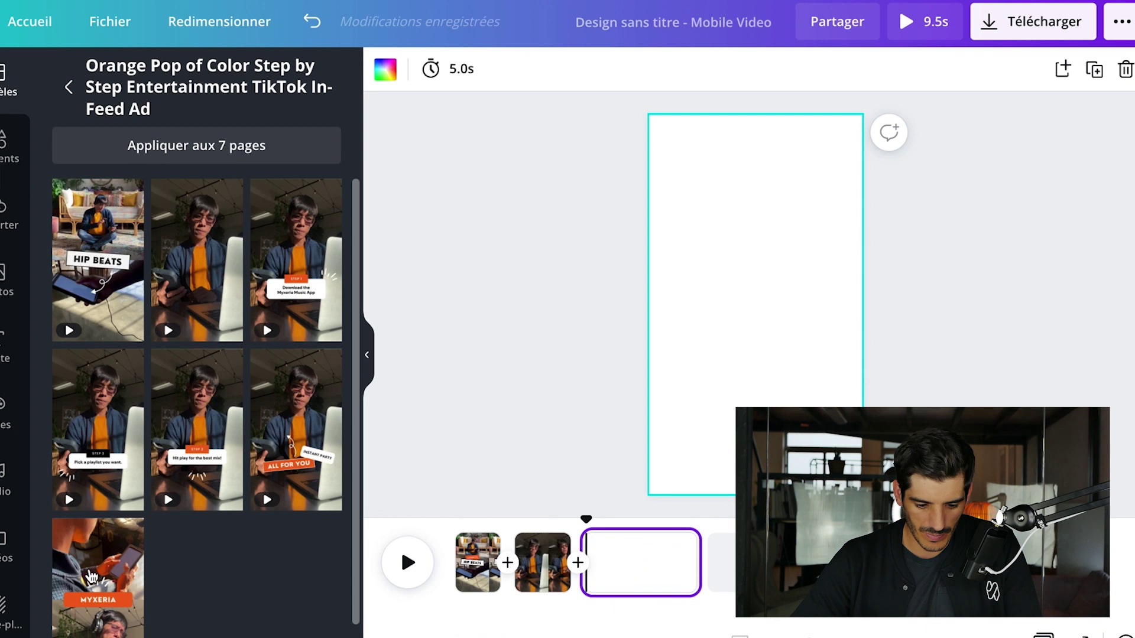
{"action": "left_click", "coordinate": [92, 576]}
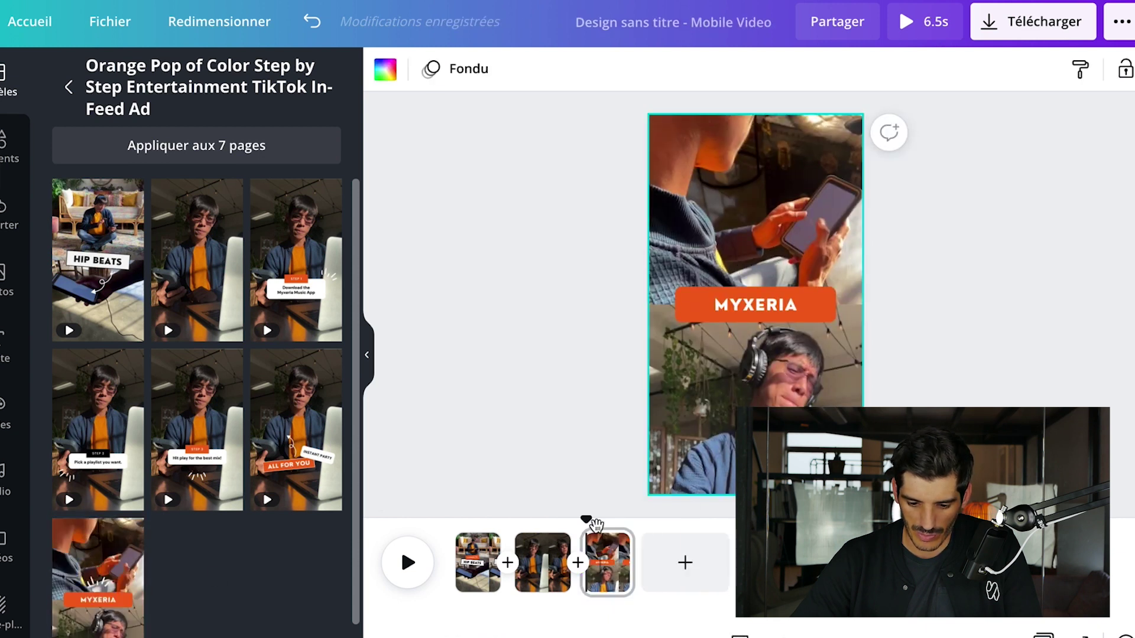
{"action": "right_click", "coordinate": [486, 546]}
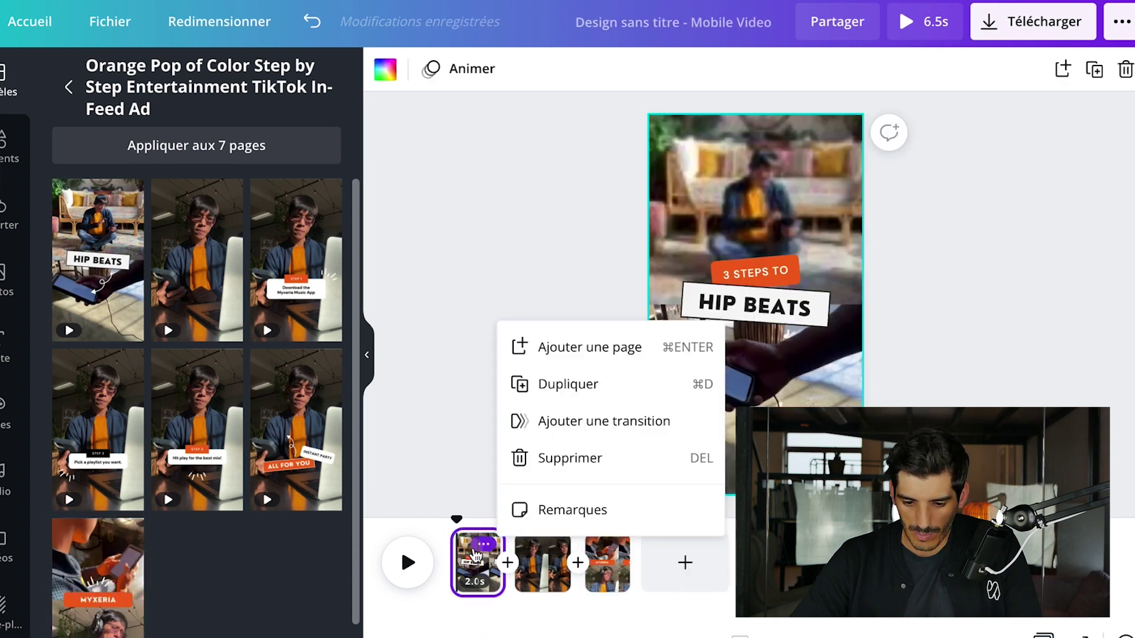
{"action": "left_click", "coordinate": [958, 312]}
{"action": "left_click", "coordinate": [760, 214]}
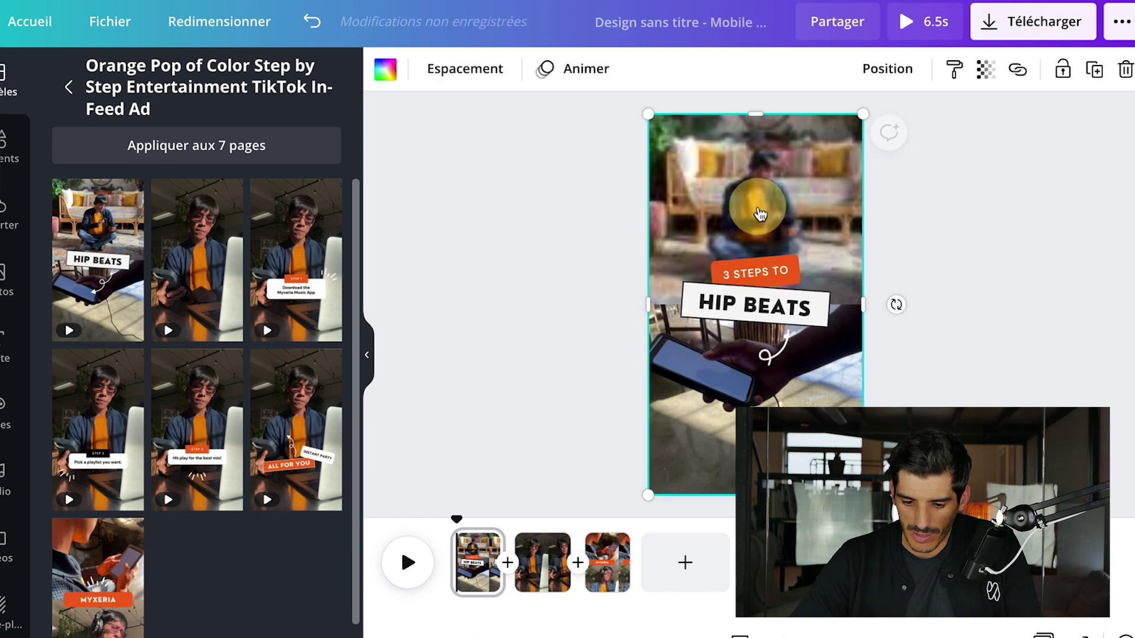
Retype the two headlines as 'IDNSQDNJS' and 'SDFSDF'.
{"action": "double_click", "coordinate": [764, 276]}
{"action": "type", "text": "IDNSQDNJS"}
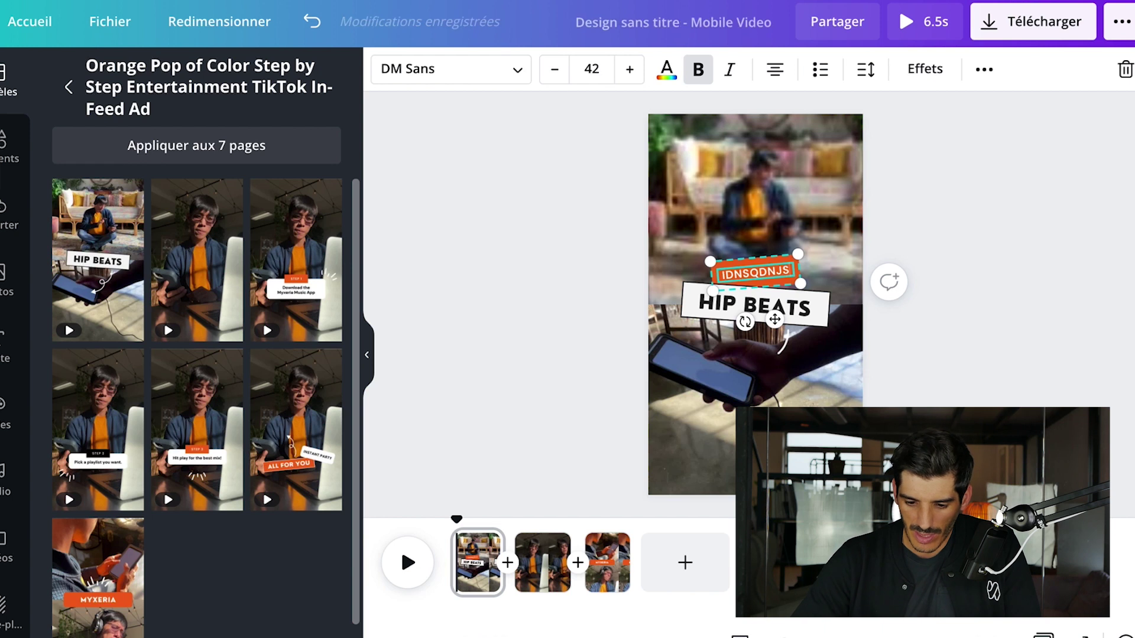
{"action": "double_click", "coordinate": [729, 305]}
{"action": "type", "text": "sdfsdf"}
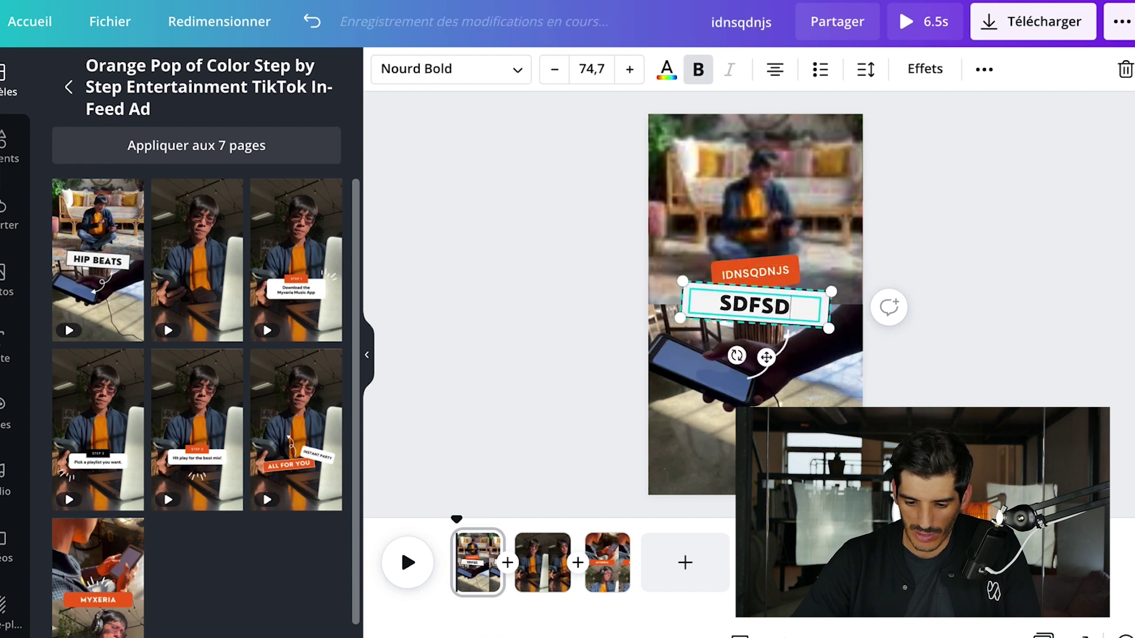
{"action": "scroll", "coordinate": [739, 307], "scroll_direction": "down", "scroll_amount": 2}
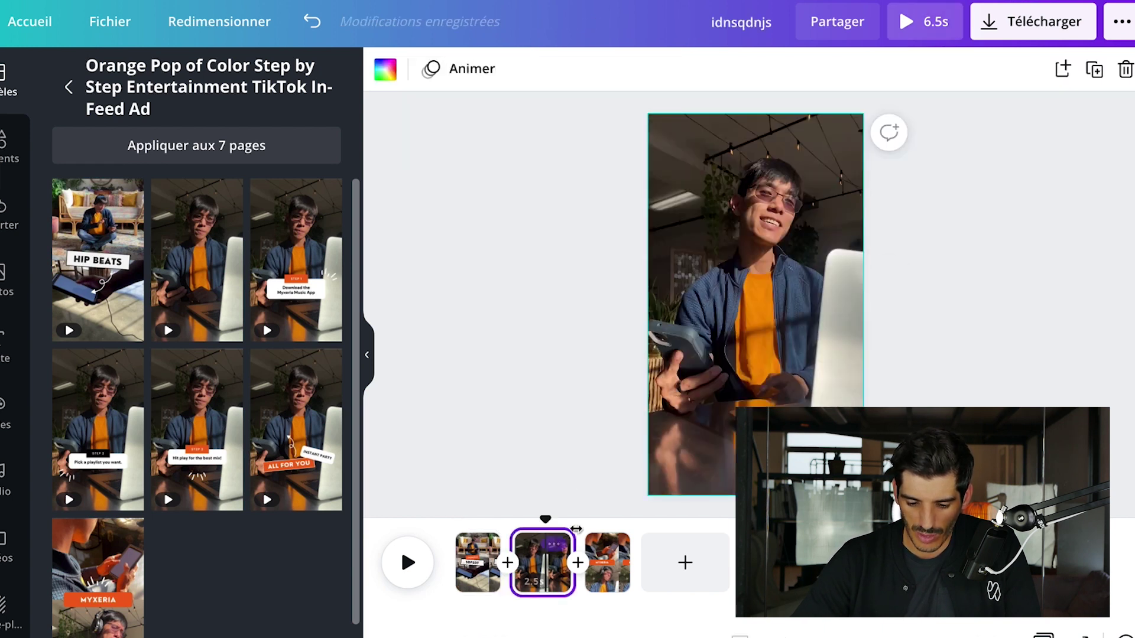
{"action": "scroll", "coordinate": [746, 308], "scroll_direction": "down", "scroll_amount": 2}
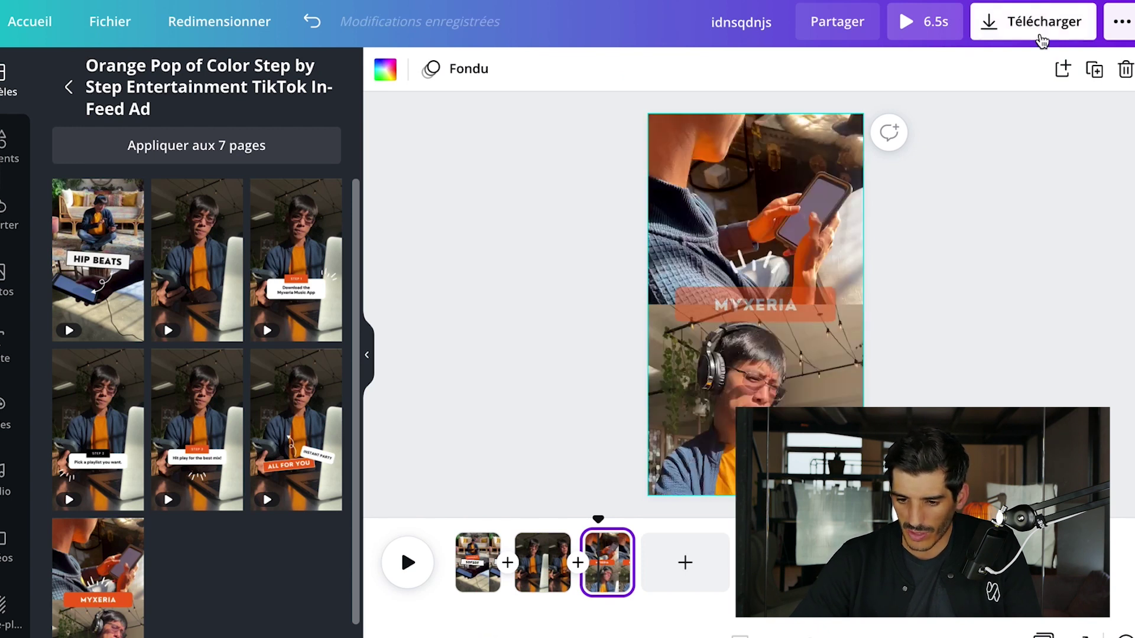
Download all 3 Canva pages as one MP4 video, idnsqdnjs.mp4.
{"action": "left_click", "coordinate": [1033, 21]}
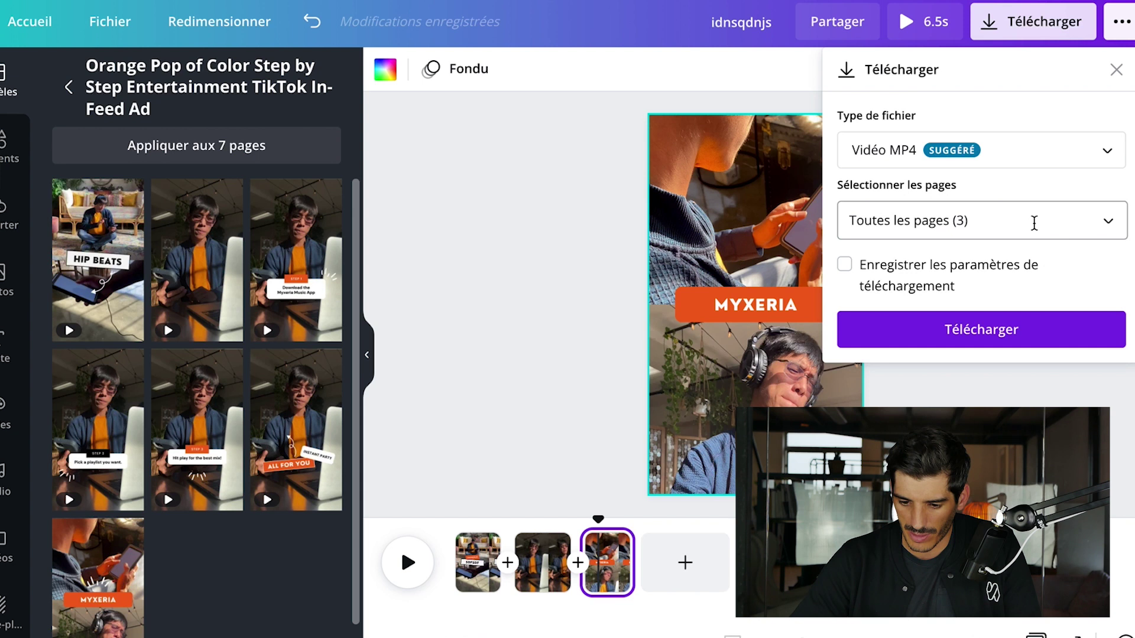
{"action": "left_click", "coordinate": [967, 346]}
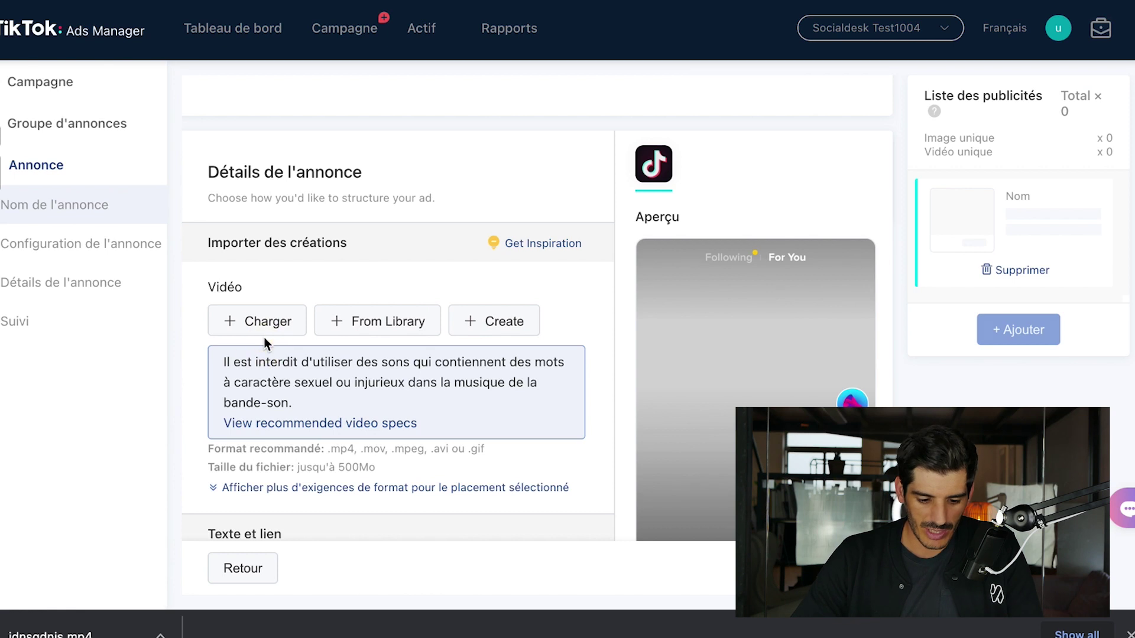
Upload idnsqdnjs.mp4 as the ad's video creative and scroll down to Texte et lien.
{"action": "left_click", "coordinate": [236, 329]}
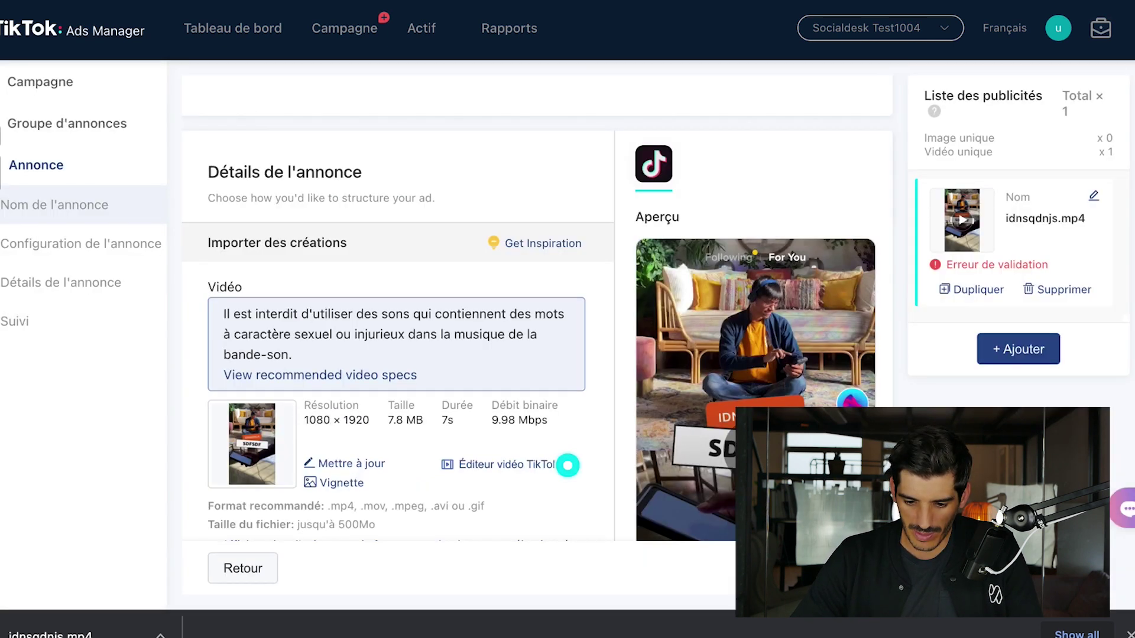
{"action": "scroll", "coordinate": [487, 317], "scroll_direction": "down", "scroll_amount": 3}
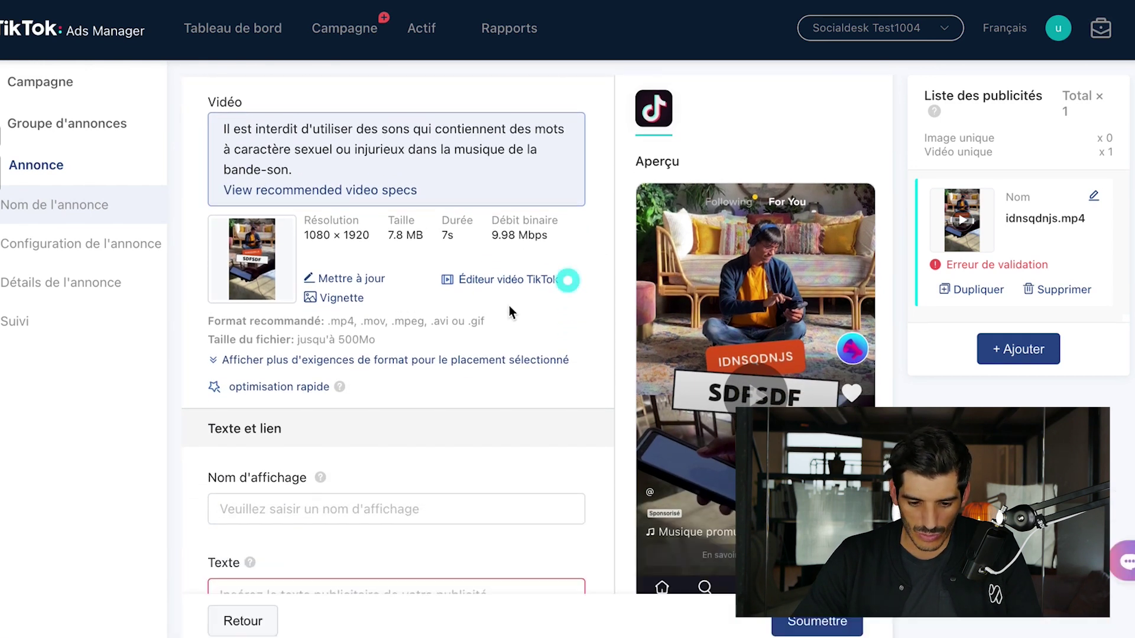
{"action": "scroll", "coordinate": [509, 306], "scroll_direction": "down", "scroll_amount": 1}
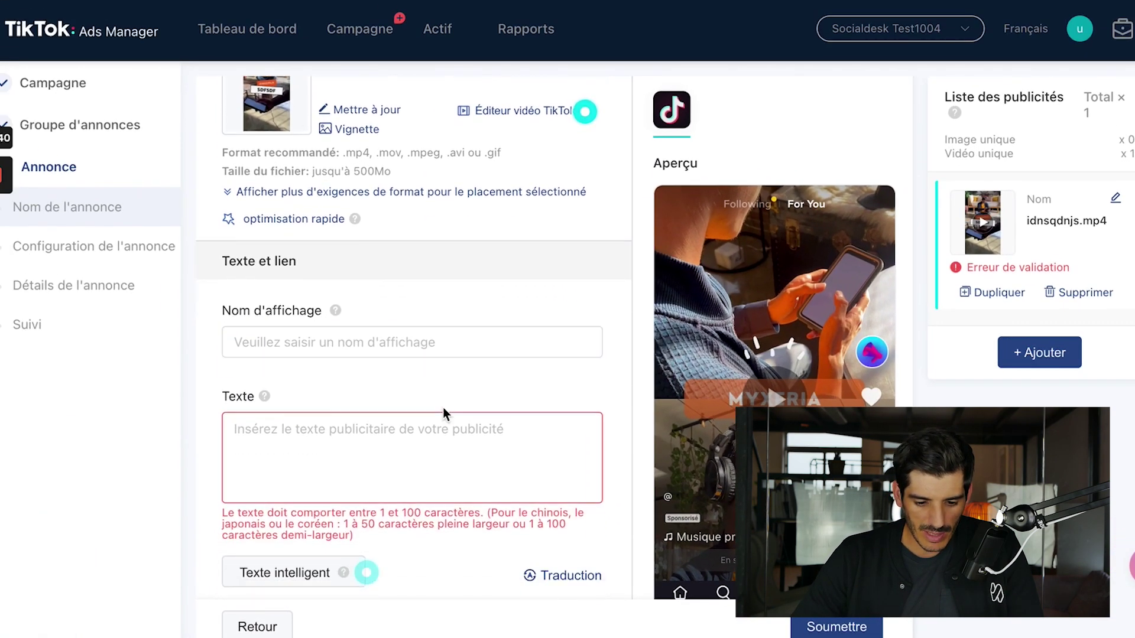
Start the display name with 'Soci' and write the ad text '20% de promotion sur la boutique'.
{"action": "left_click", "coordinate": [373, 343]}
{"action": "type", "text": "SocialdeskTest"}
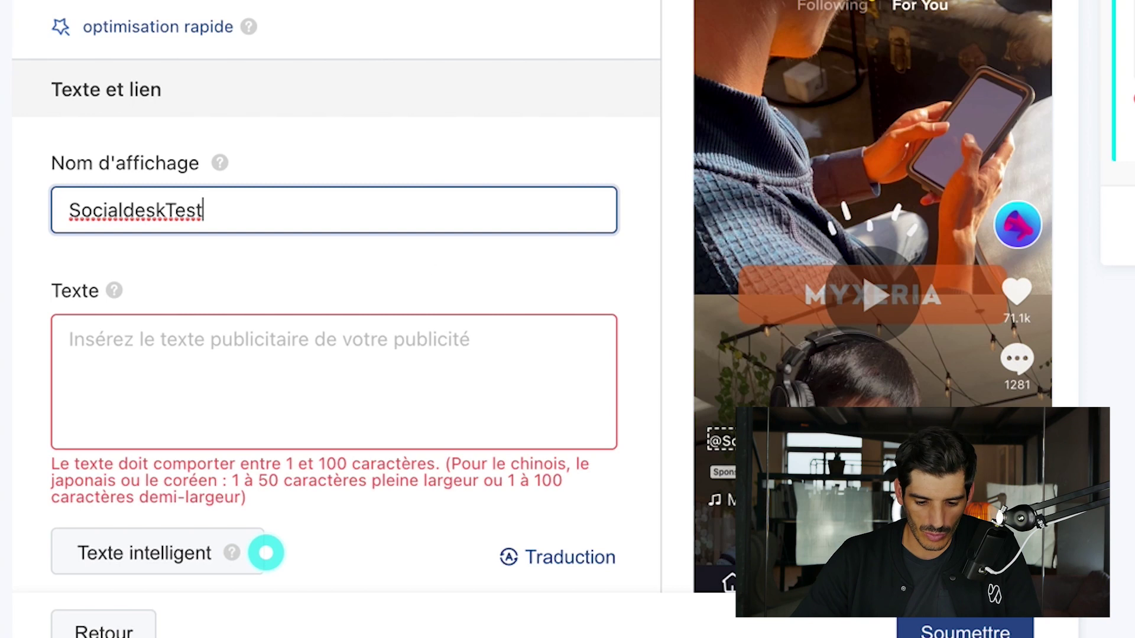
{"action": "left_click", "coordinate": [389, 362]}
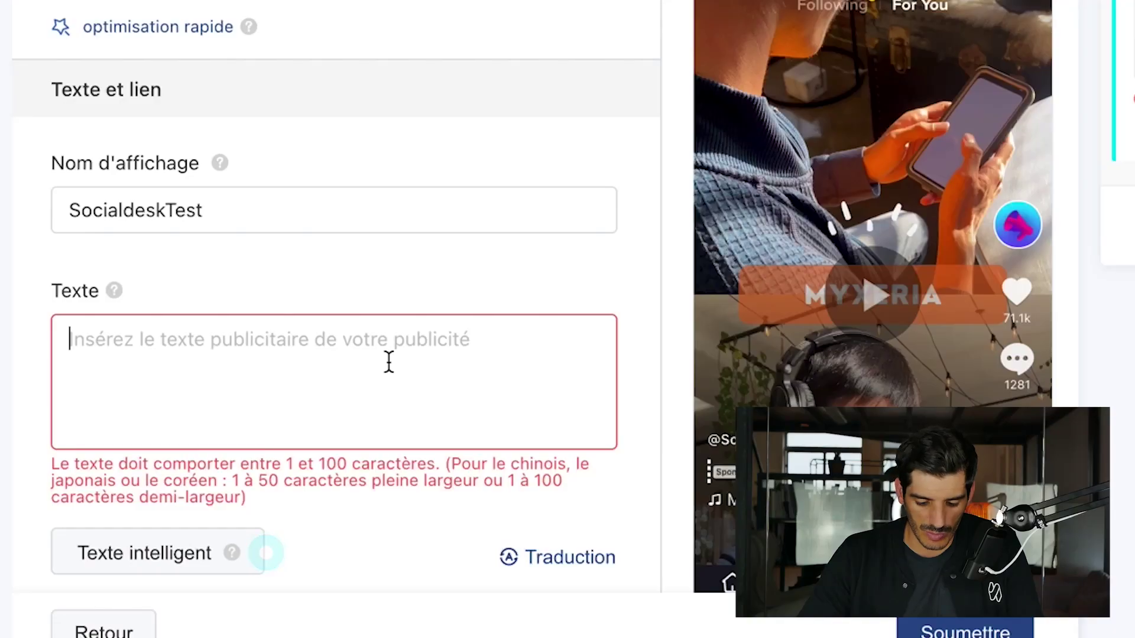
{"action": "type", "text": "2"}
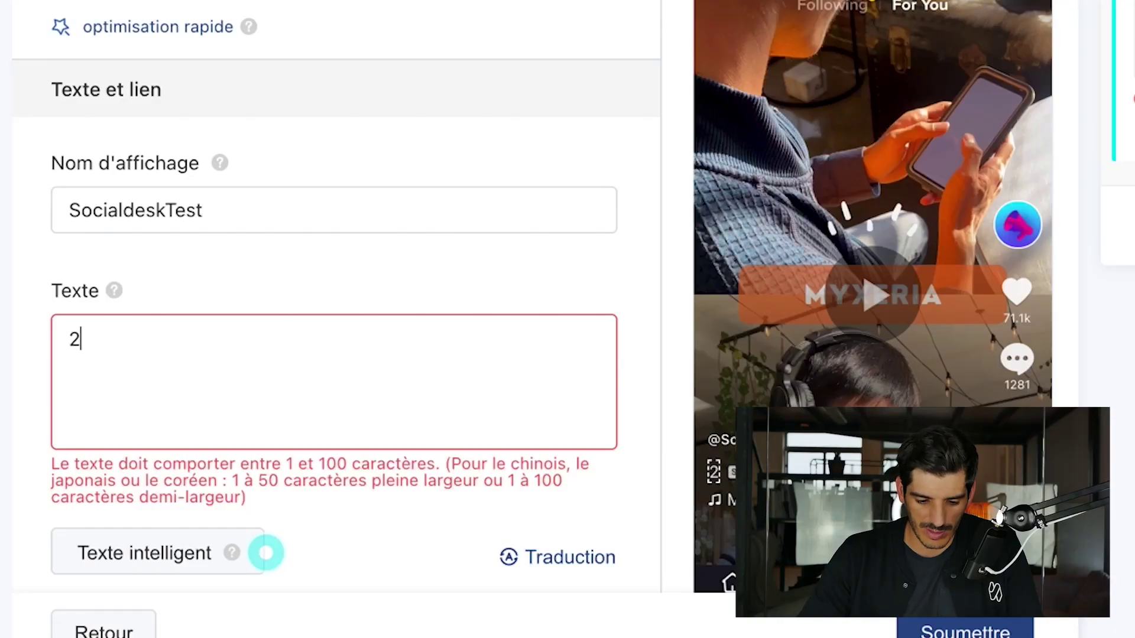
{"action": "type", "text": "0% de promotion sur la boutique"}
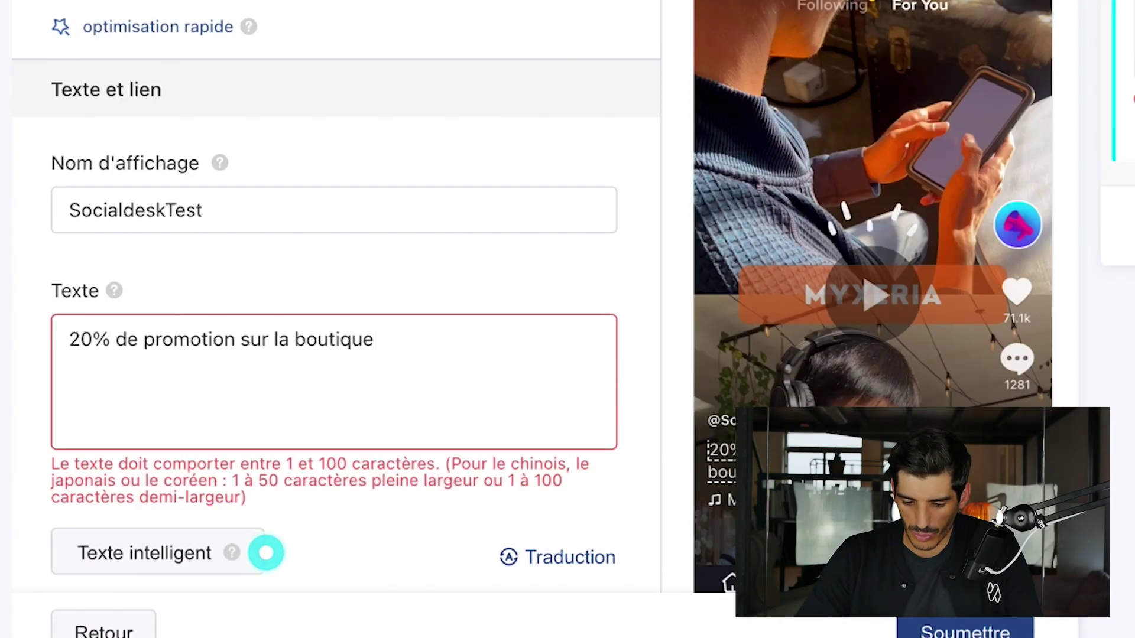
{"action": "scroll", "coordinate": [366, 323], "scroll_direction": "down", "scroll_amount": 6}
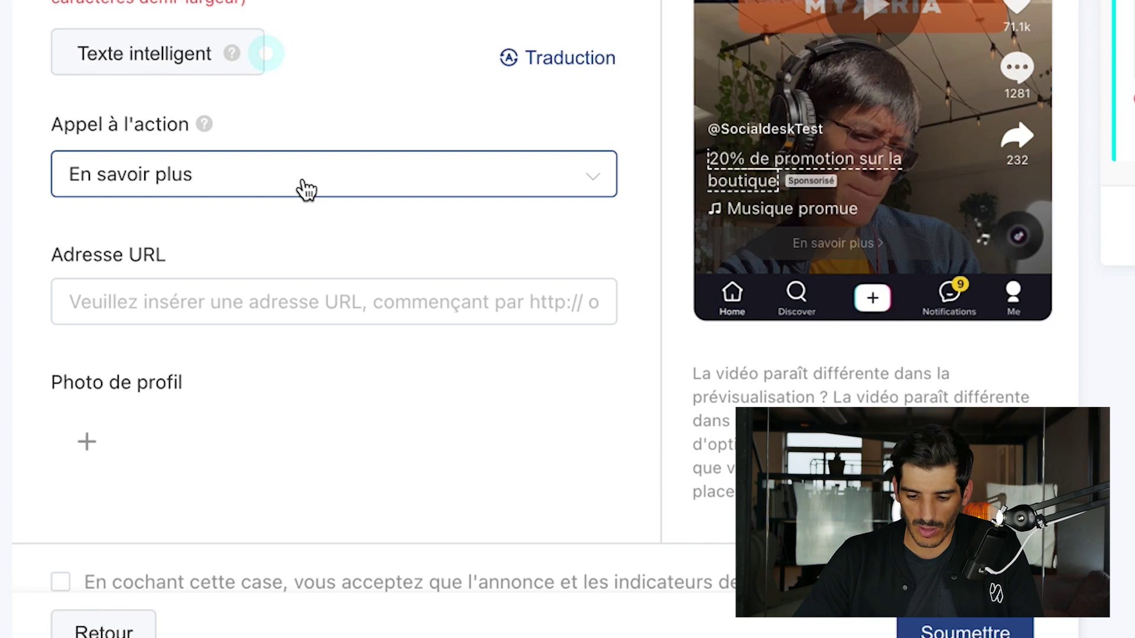
{"action": "left_click", "coordinate": [306, 189]}
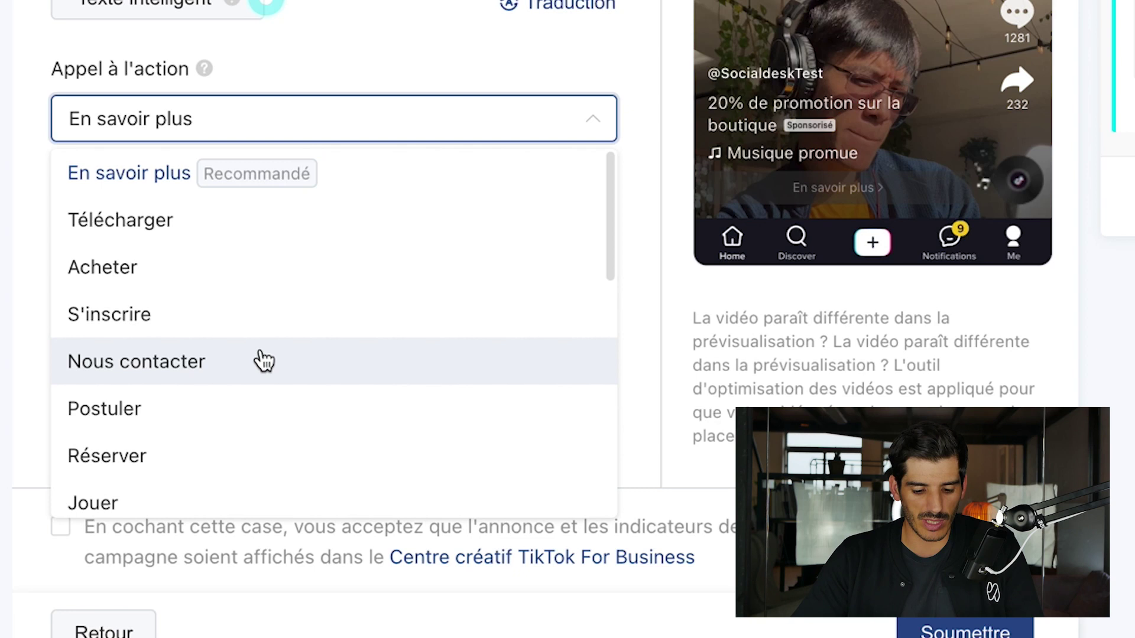
{"action": "mouse_move", "coordinate": [156, 177]}
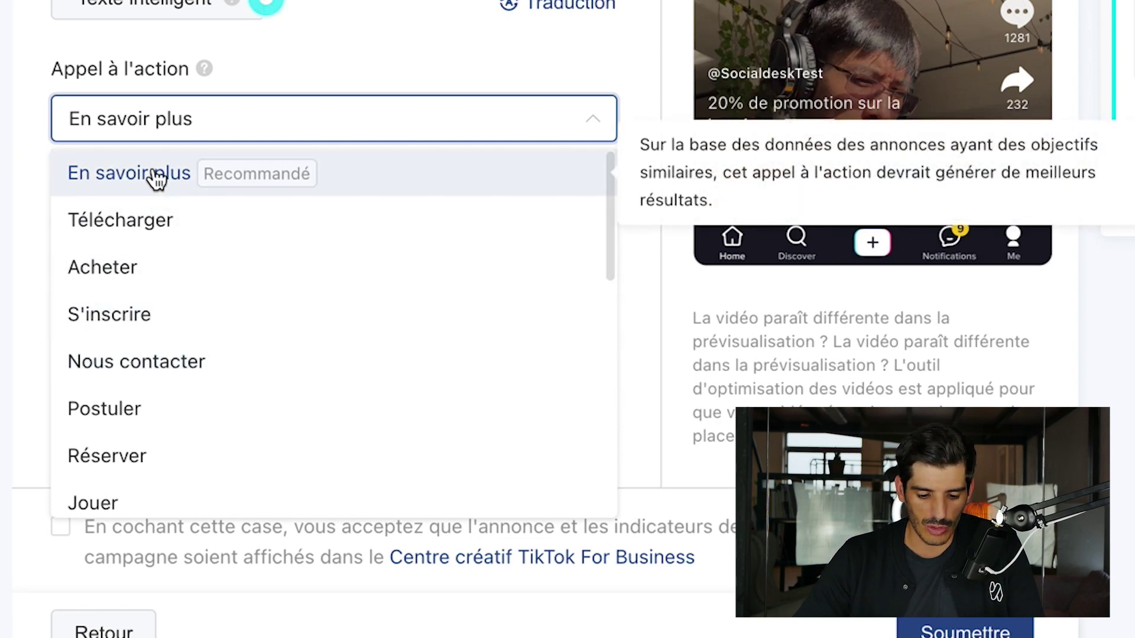
{"action": "left_click", "coordinate": [156, 177]}
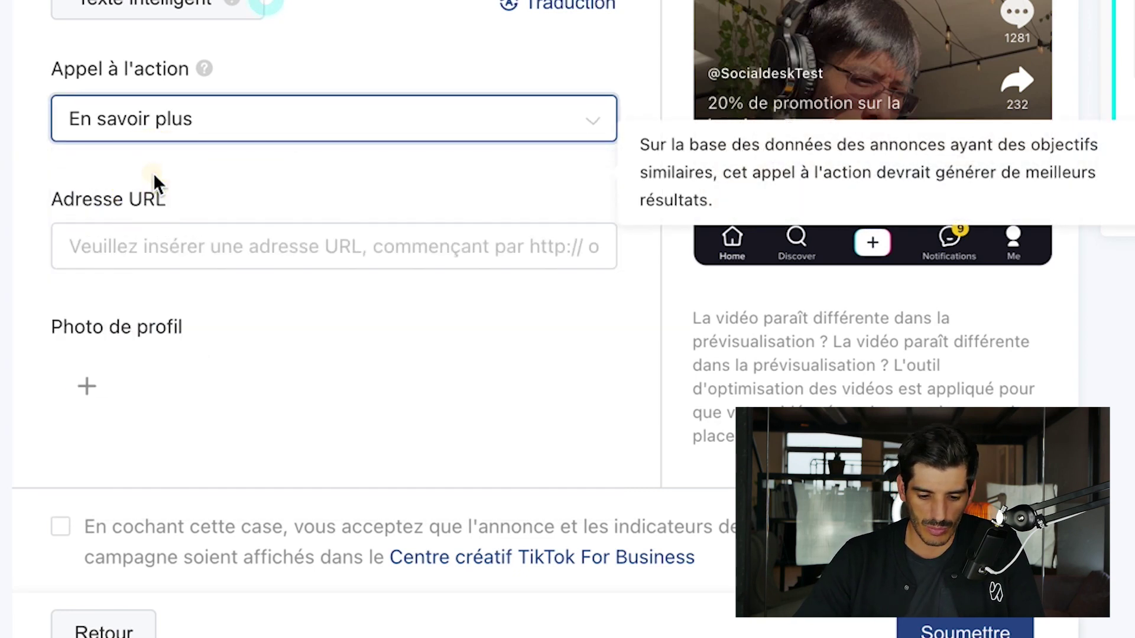
{"action": "left_click", "coordinate": [246, 252]}
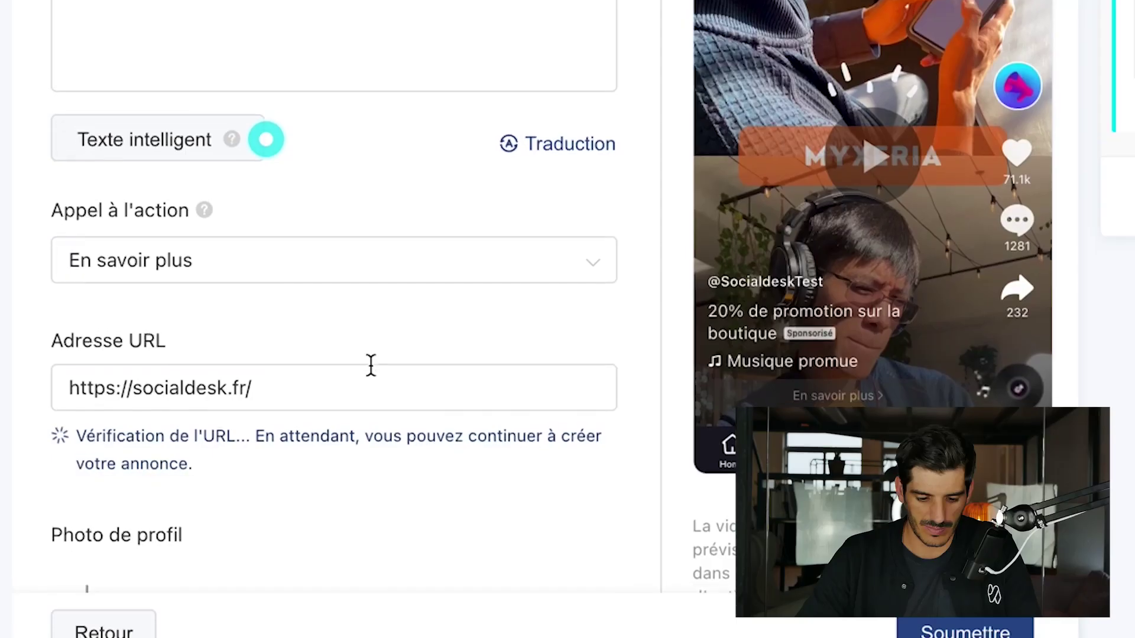
{"action": "scroll", "coordinate": [371, 364], "scroll_direction": "down", "scroll_amount": 2}
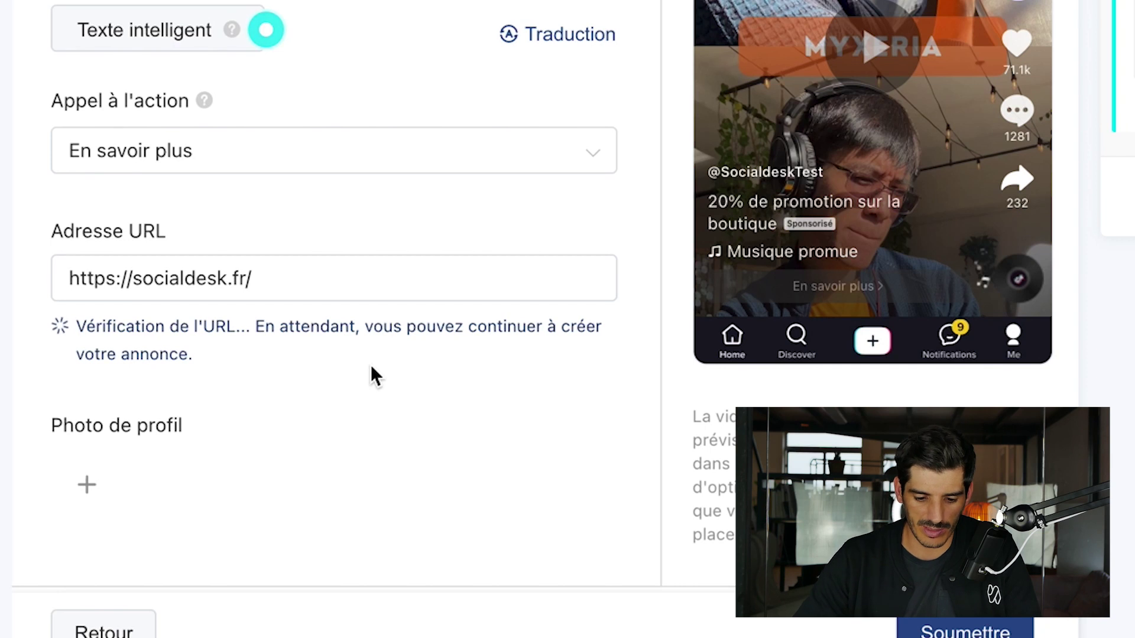
{"action": "scroll", "coordinate": [371, 368], "scroll_direction": "down", "scroll_amount": 3}
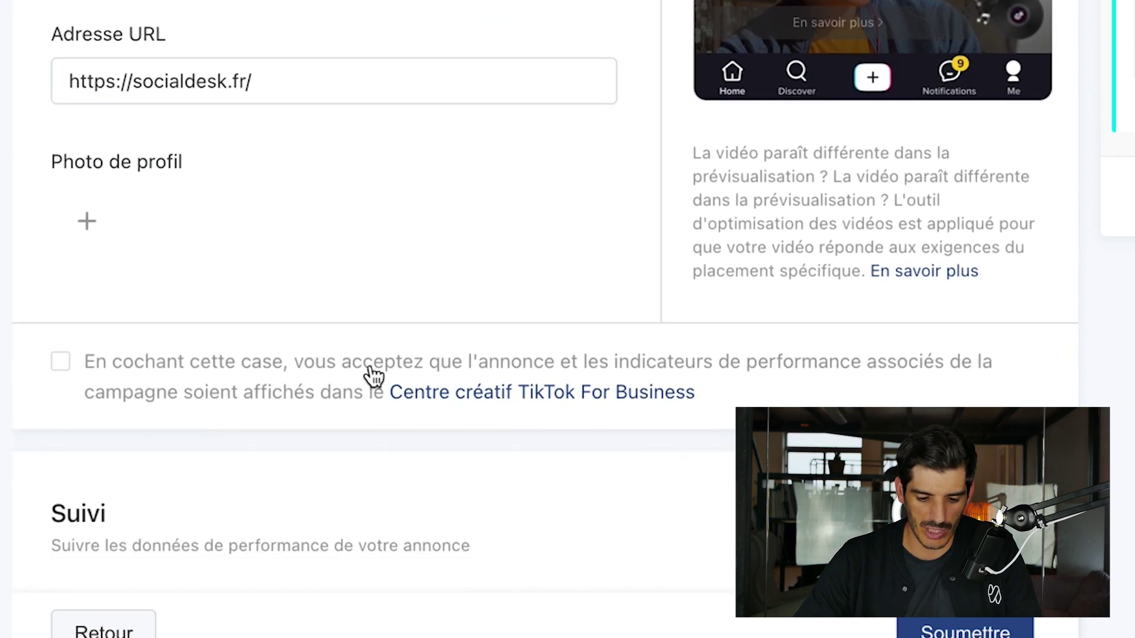
{"action": "scroll", "coordinate": [95, 239], "scroll_direction": "up", "scroll_amount": 4}
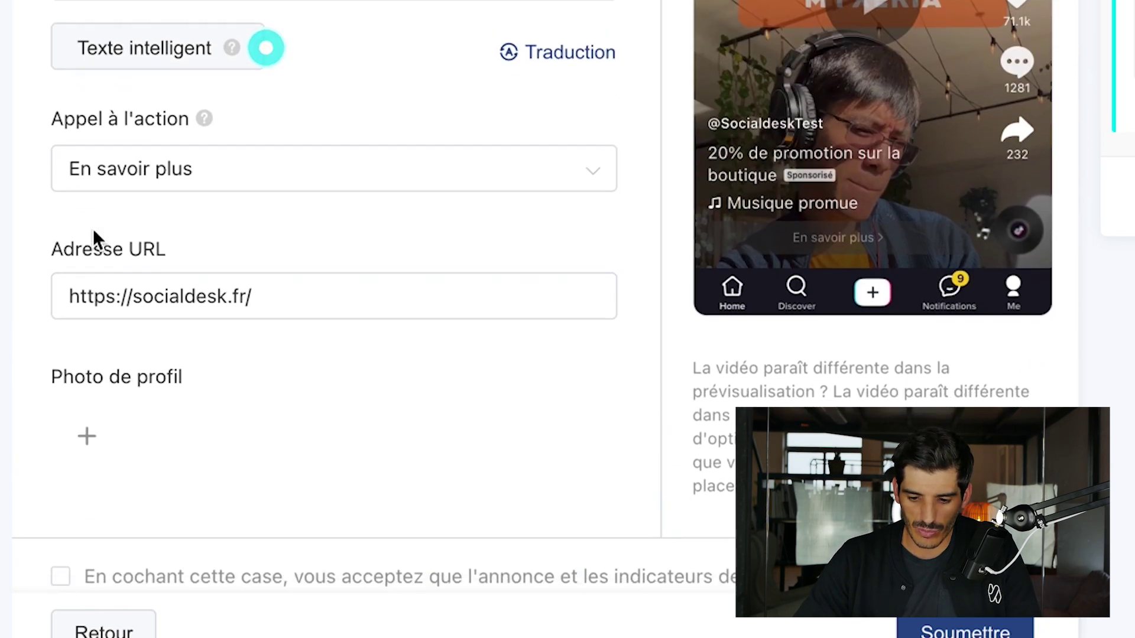
{"action": "scroll", "coordinate": [274, 449], "scroll_direction": "up", "scroll_amount": 3}
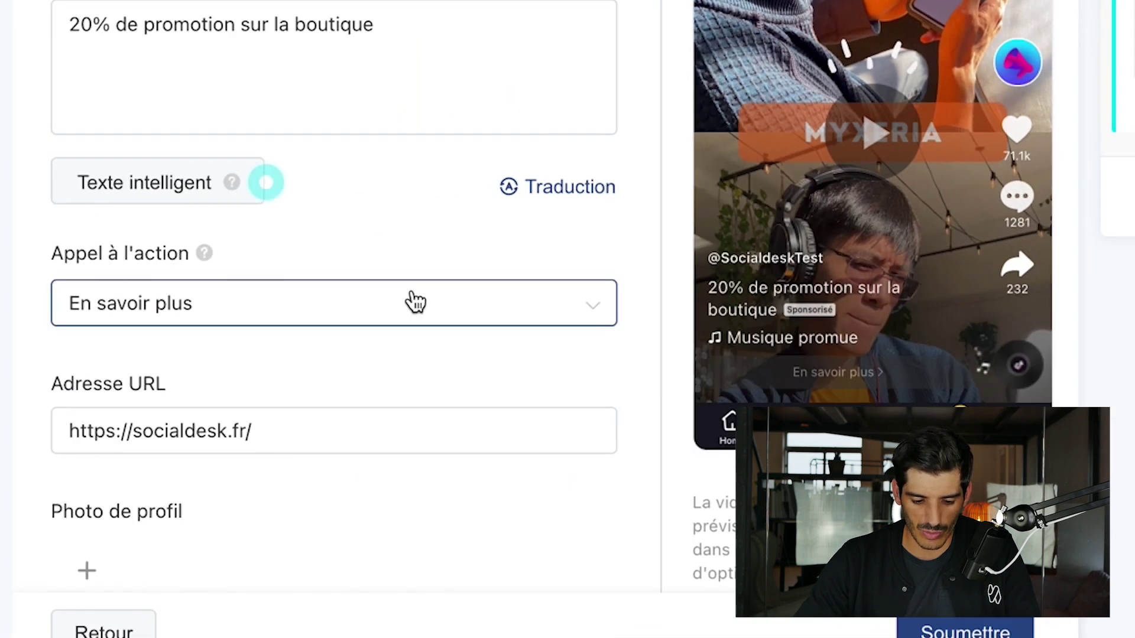
{"action": "scroll", "coordinate": [155, 368], "scroll_direction": "down", "scroll_amount": 4}
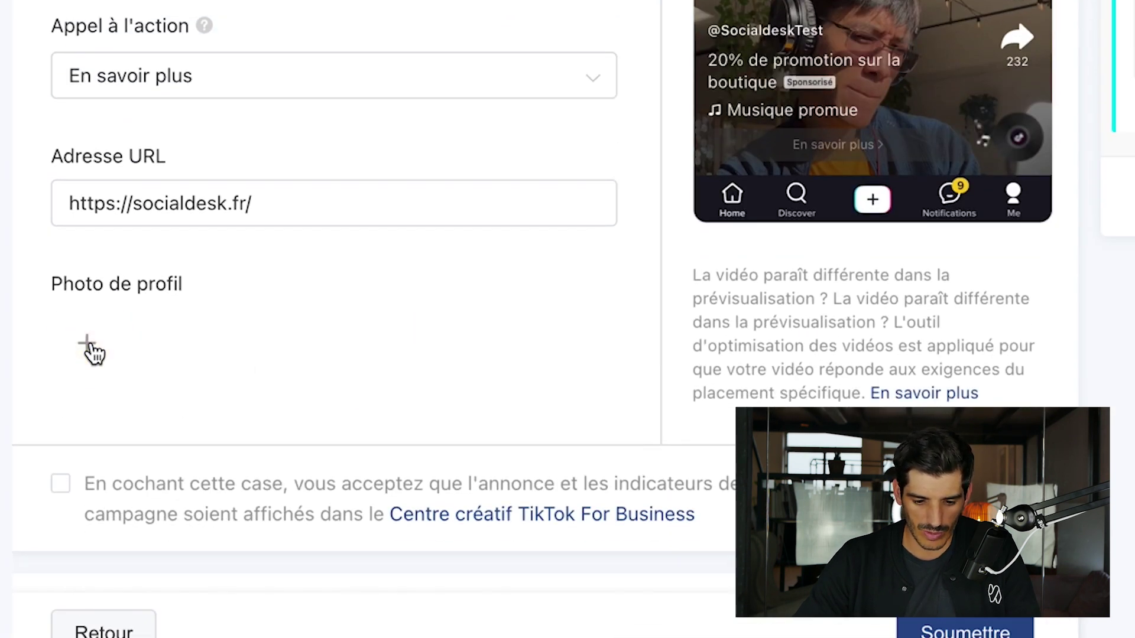
Add a profile photo cropped around the head, then review the ad form.
{"action": "left_click", "coordinate": [89, 348]}
{"action": "double_click", "coordinate": [114, 434]}
{"action": "left_click_drag", "start_coordinate": [365, 312], "coordinate": [376, 235]}
{"action": "left_click", "coordinate": [654, 556]}
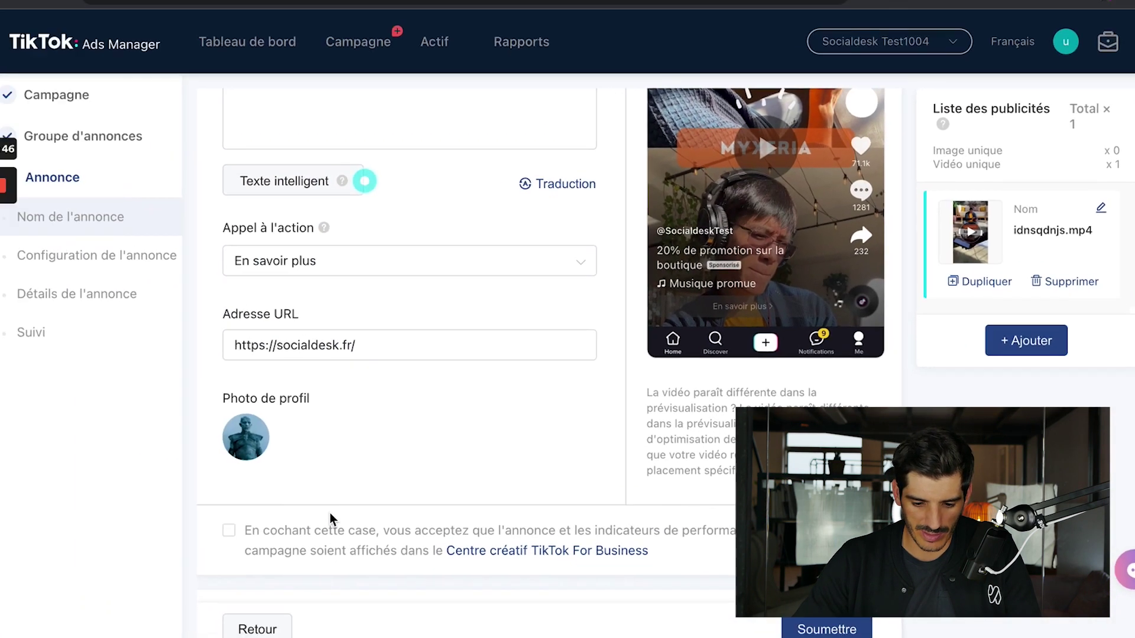
{"action": "scroll", "coordinate": [364, 440], "scroll_direction": "up", "scroll_amount": 1}
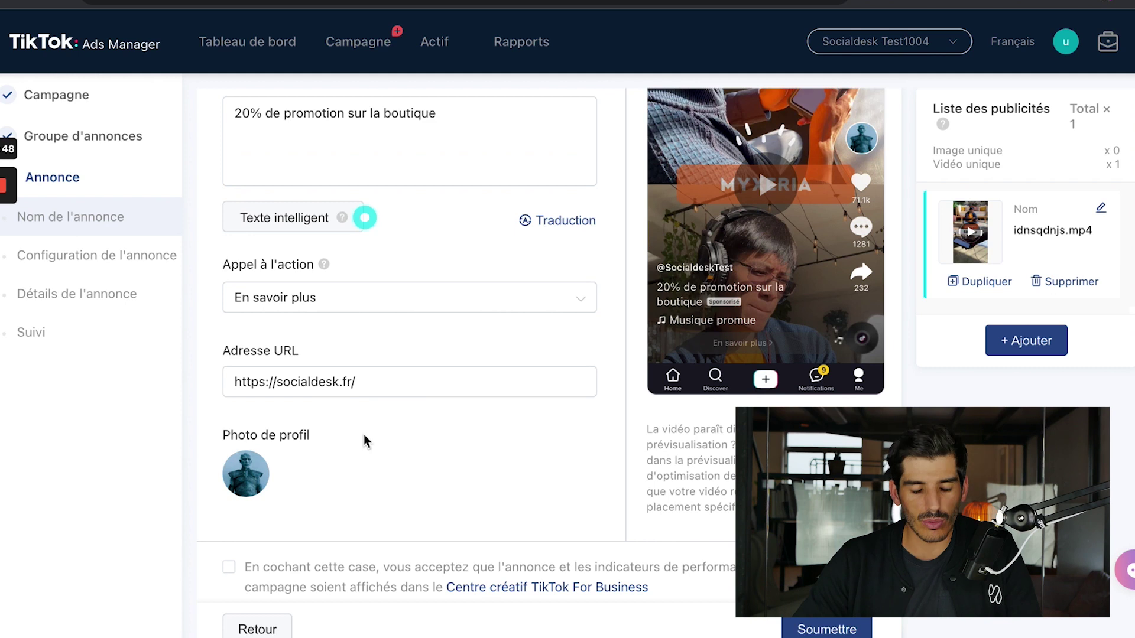
{"action": "scroll", "coordinate": [364, 438], "scroll_direction": "up", "scroll_amount": 3}
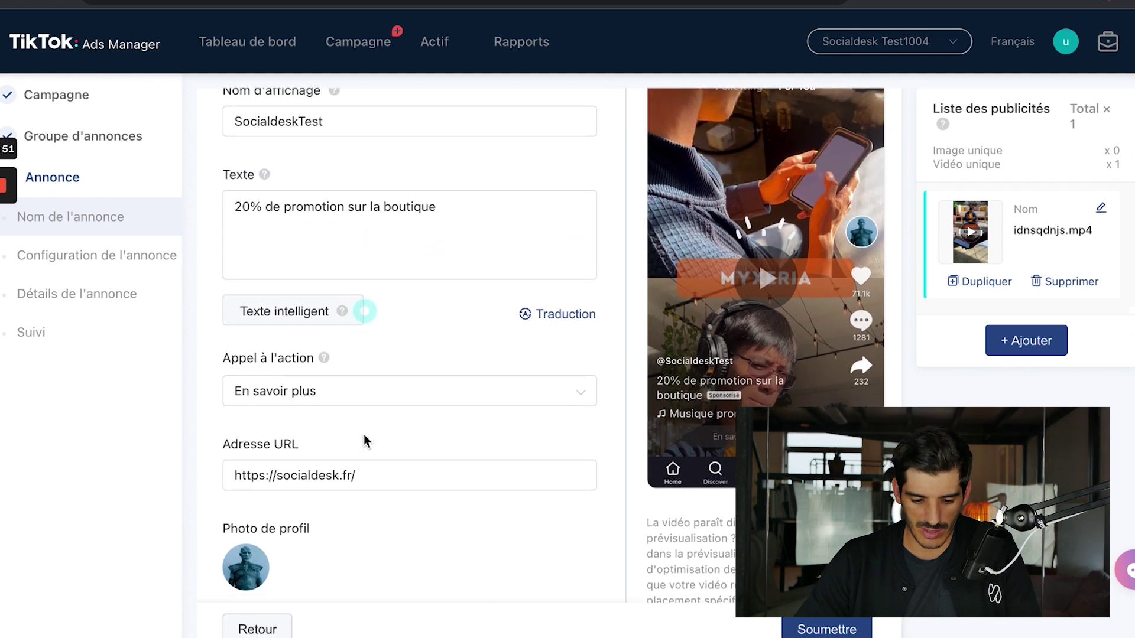
{"action": "scroll", "coordinate": [449, 432], "scroll_direction": "up", "scroll_amount": 1}
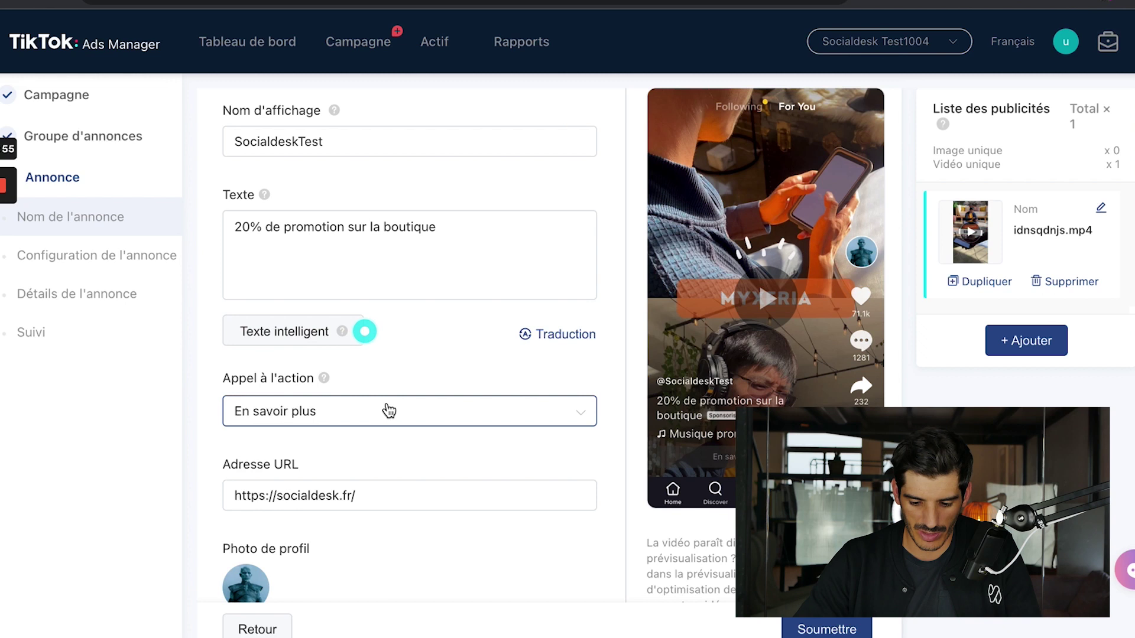
{"action": "scroll", "coordinate": [313, 426], "scroll_direction": "down", "scroll_amount": 5}
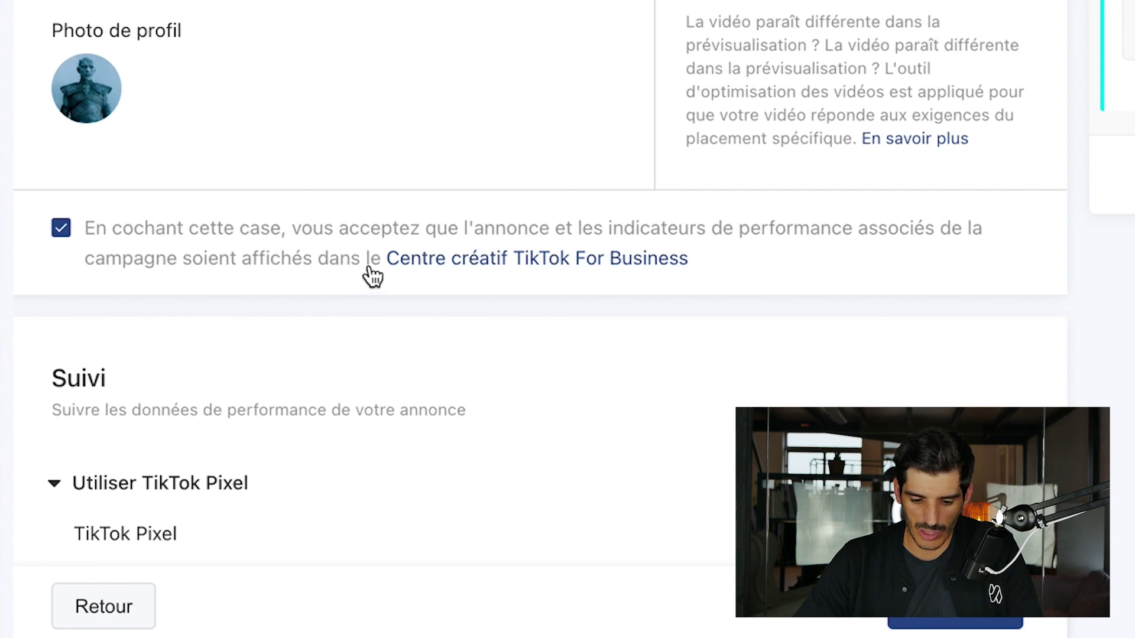
{"action": "scroll", "coordinate": [295, 266], "scroll_direction": "down", "scroll_amount": 5}
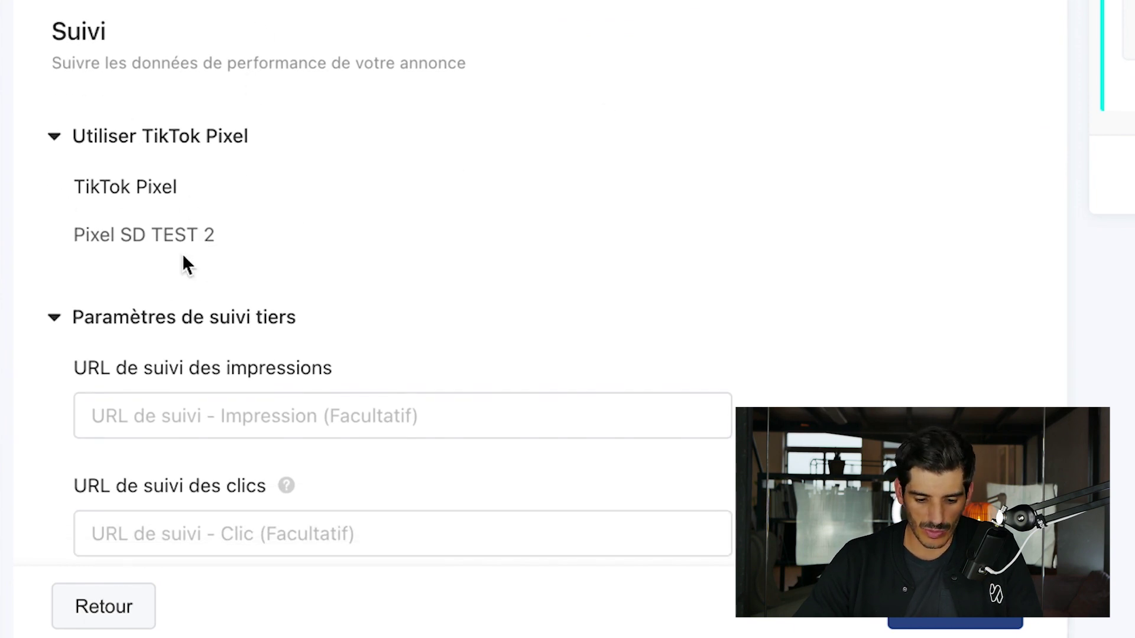
{"action": "scroll", "coordinate": [183, 257], "scroll_direction": "down", "scroll_amount": 1}
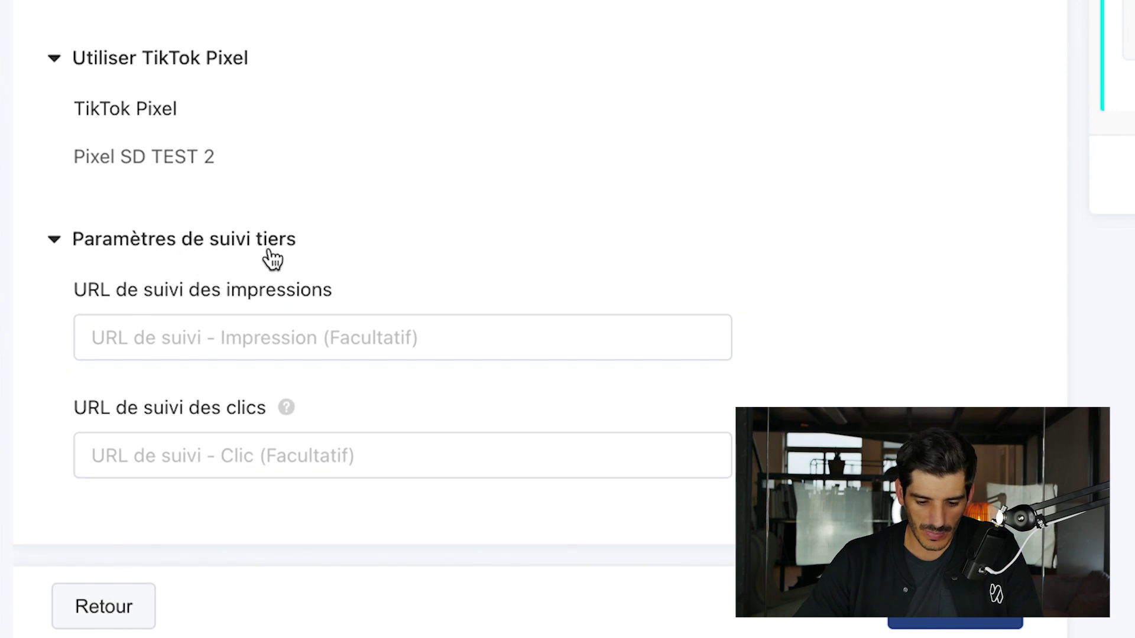
{"action": "left_click", "coordinate": [279, 343]}
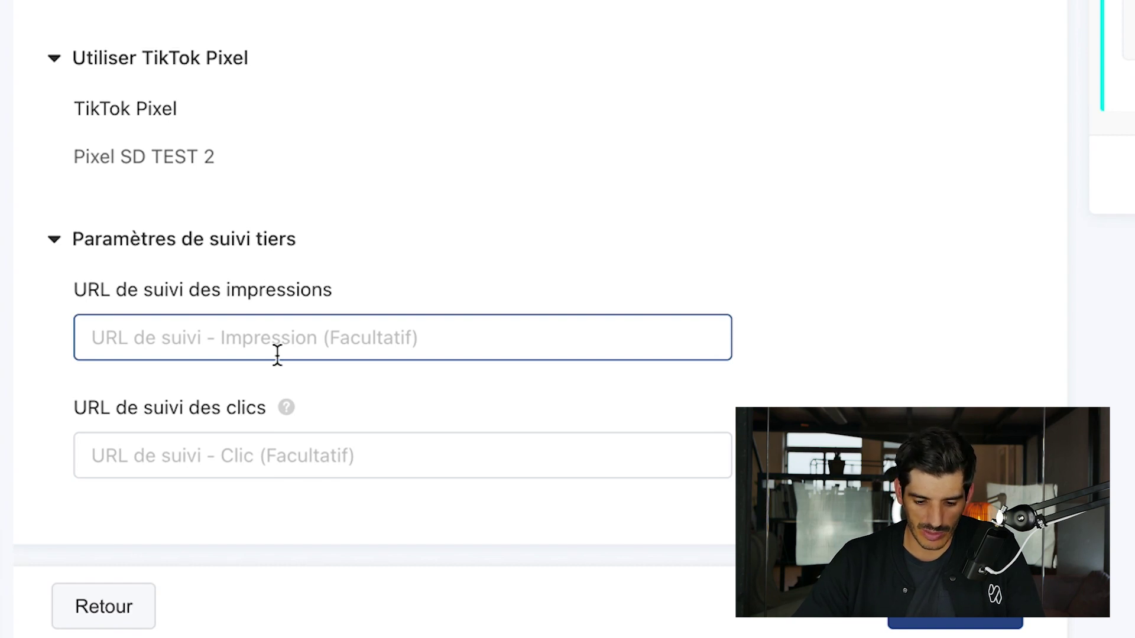
{"action": "left_click", "coordinate": [350, 443]}
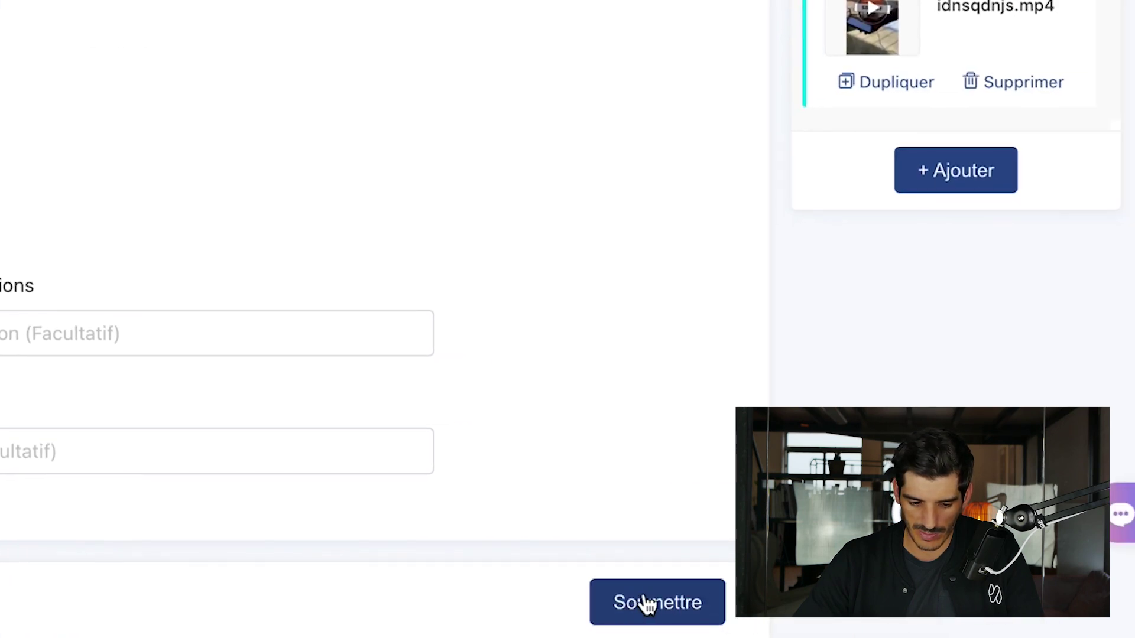
Submit the ad, enter the payment card details, and go back to finish creating it.
{"action": "left_click", "coordinate": [647, 602]}
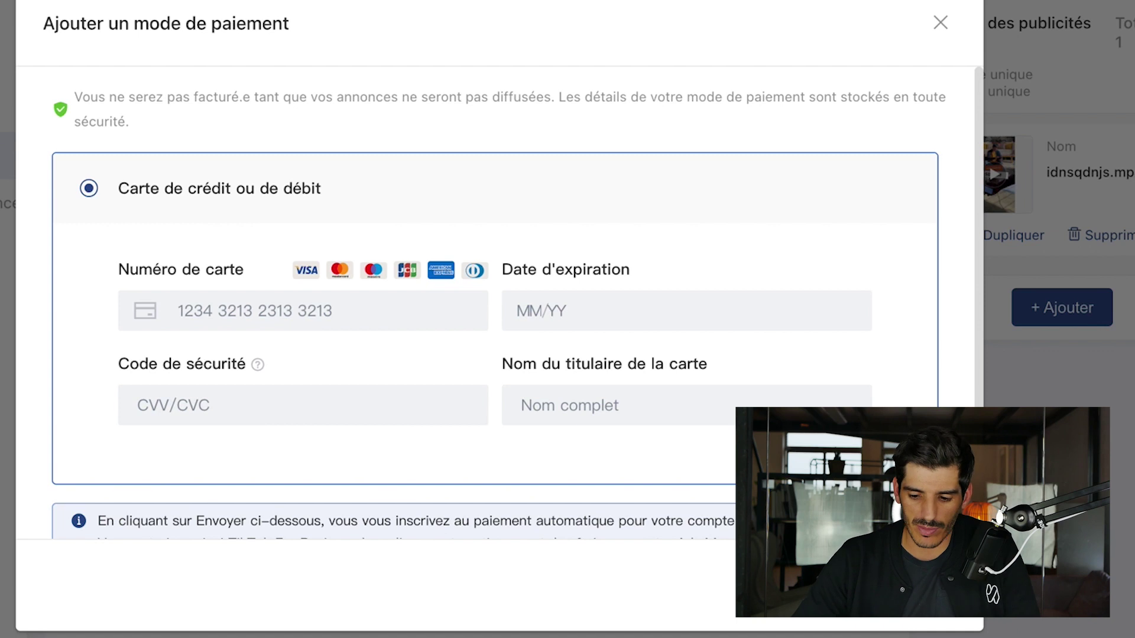
{"action": "left_click", "coordinate": [280, 322]}
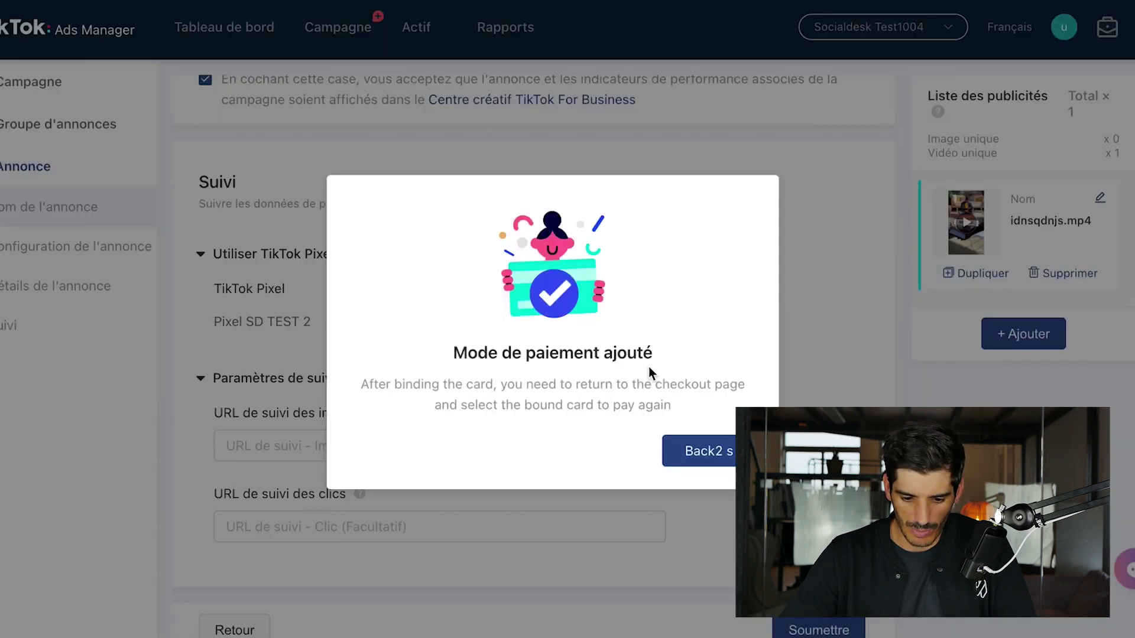
{"action": "left_click", "coordinate": [692, 451]}
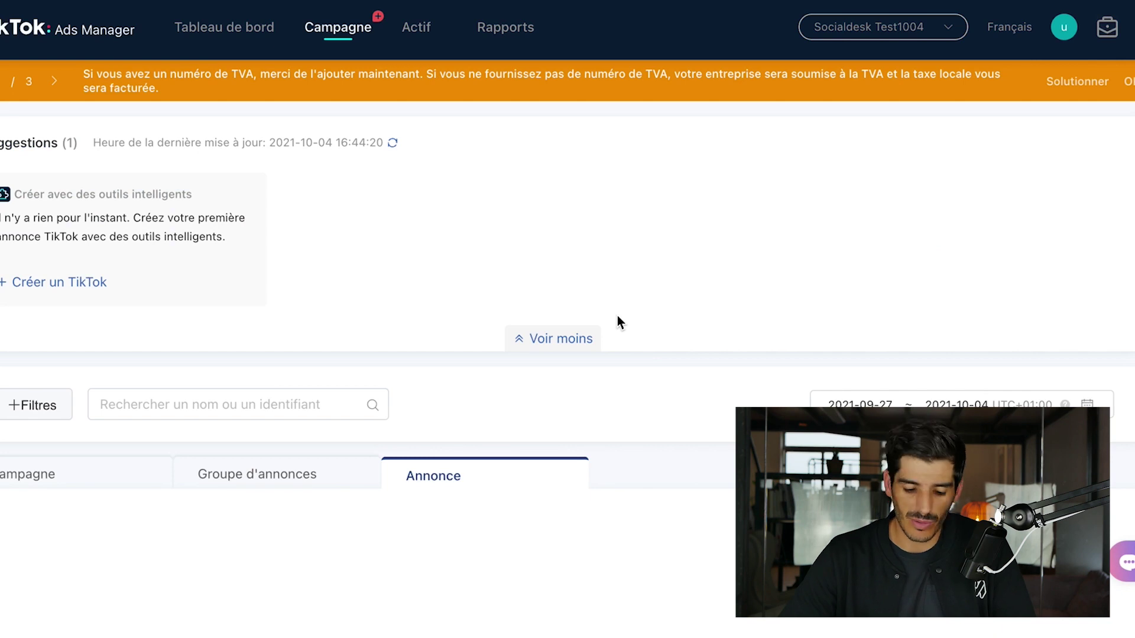
{"action": "scroll", "coordinate": [618, 322], "scroll_direction": "down", "scroll_amount": 4}
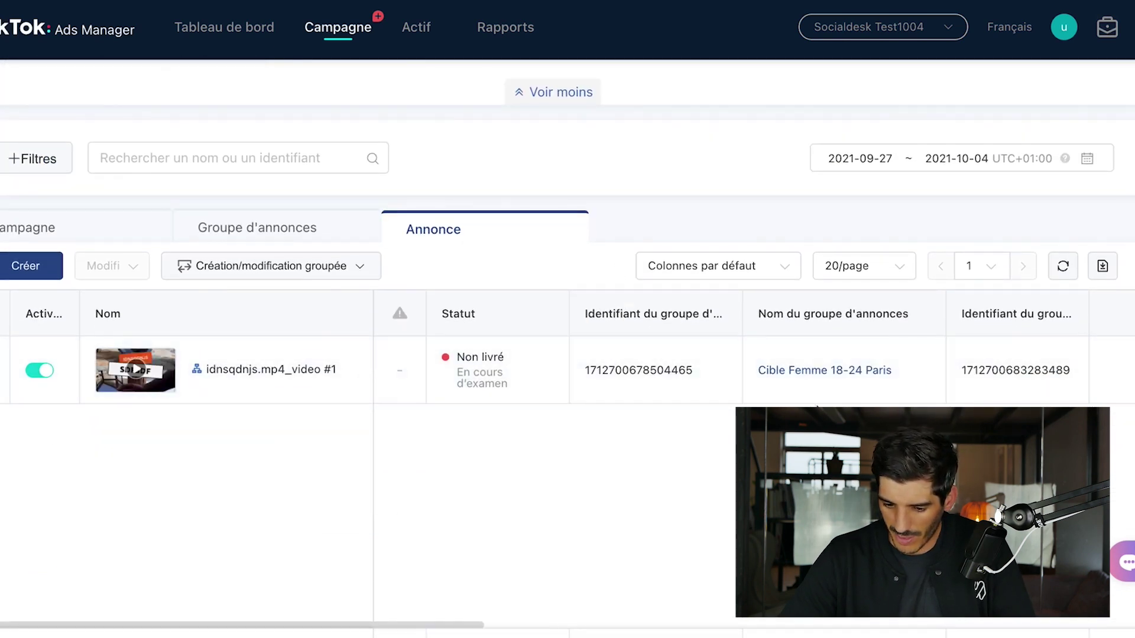
{"action": "scroll", "coordinate": [900, 385], "scroll_direction": "right", "scroll_amount": 5}
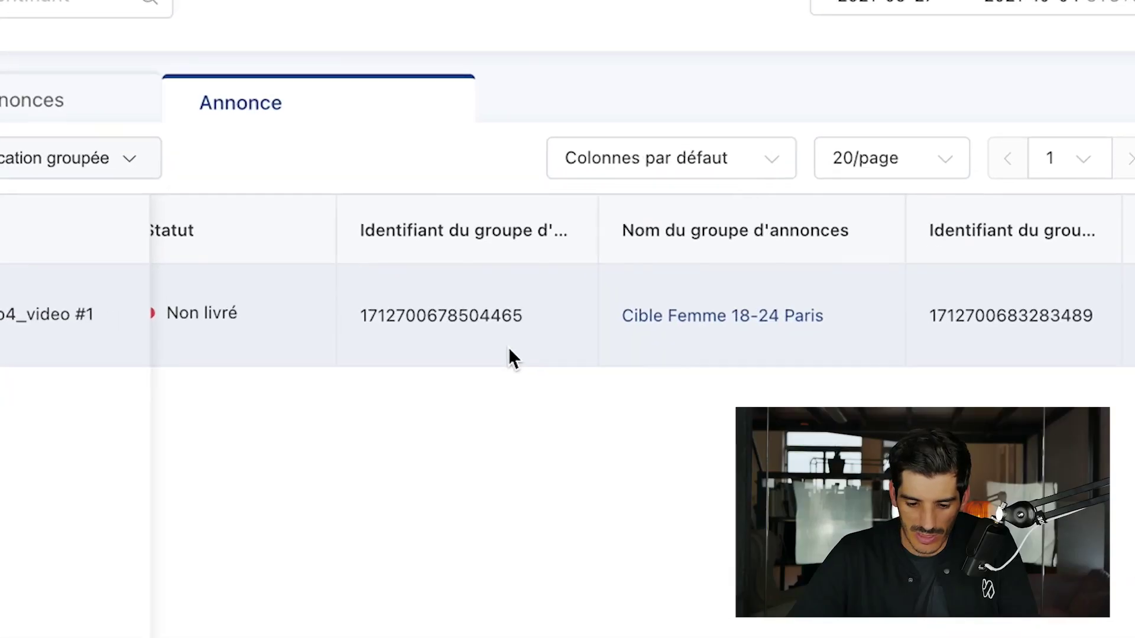
{"action": "scroll", "coordinate": [508, 347], "scroll_direction": "right", "scroll_amount": 5}
{"action": "scroll", "coordinate": [489, 346], "scroll_direction": "right", "scroll_amount": 10}
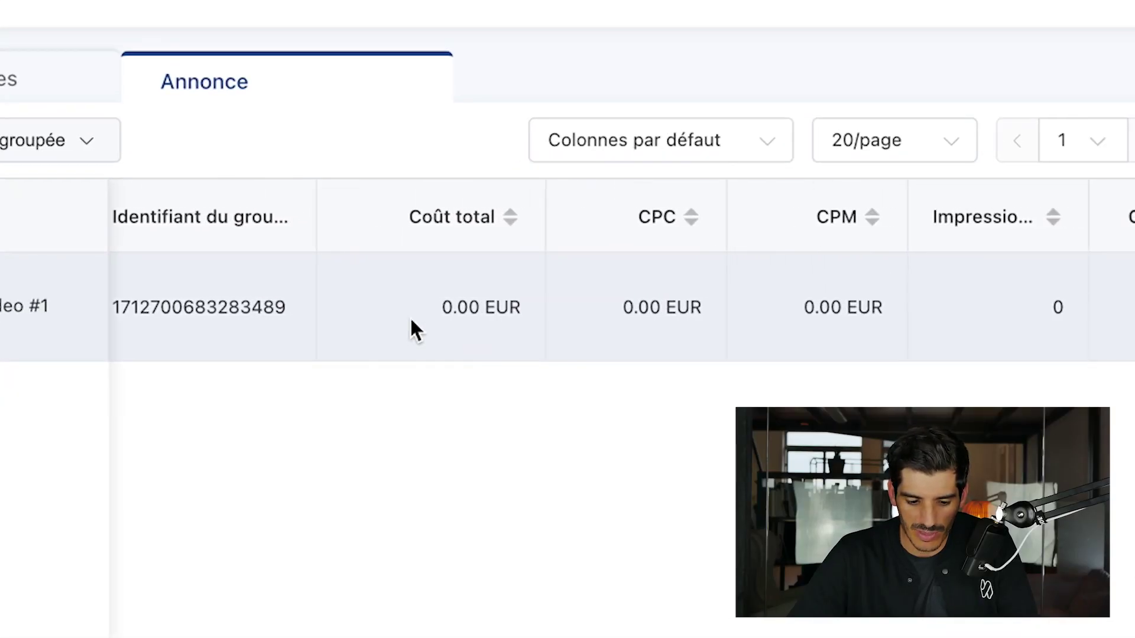
{"action": "scroll", "coordinate": [466, 325], "scroll_direction": "right", "scroll_amount": 8}
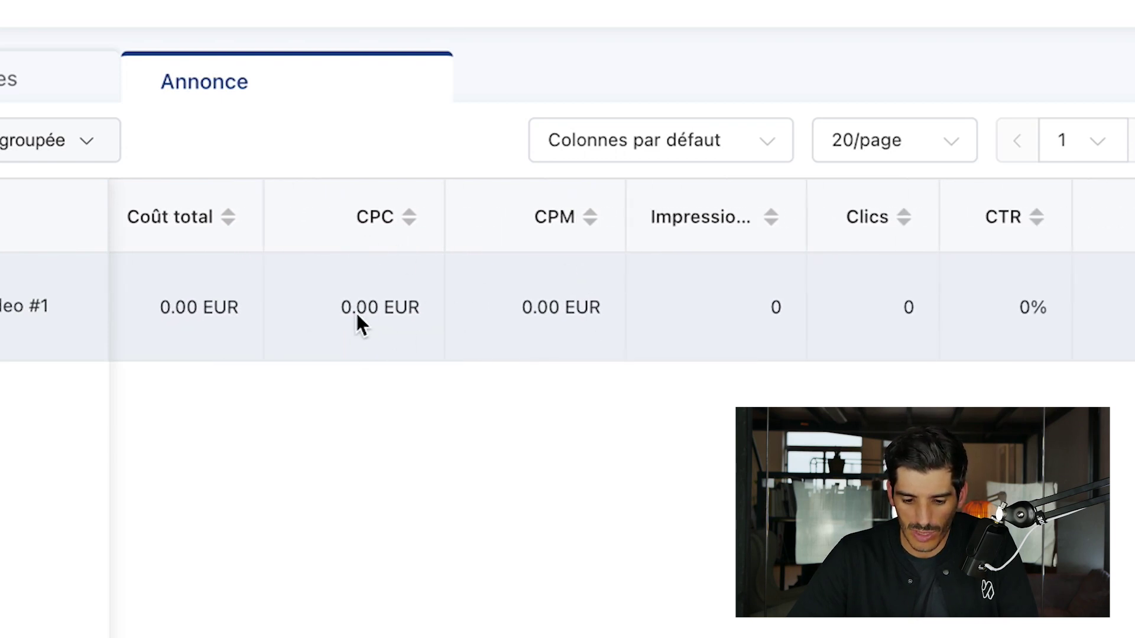
{"action": "scroll", "coordinate": [595, 299], "scroll_direction": "right", "scroll_amount": 3}
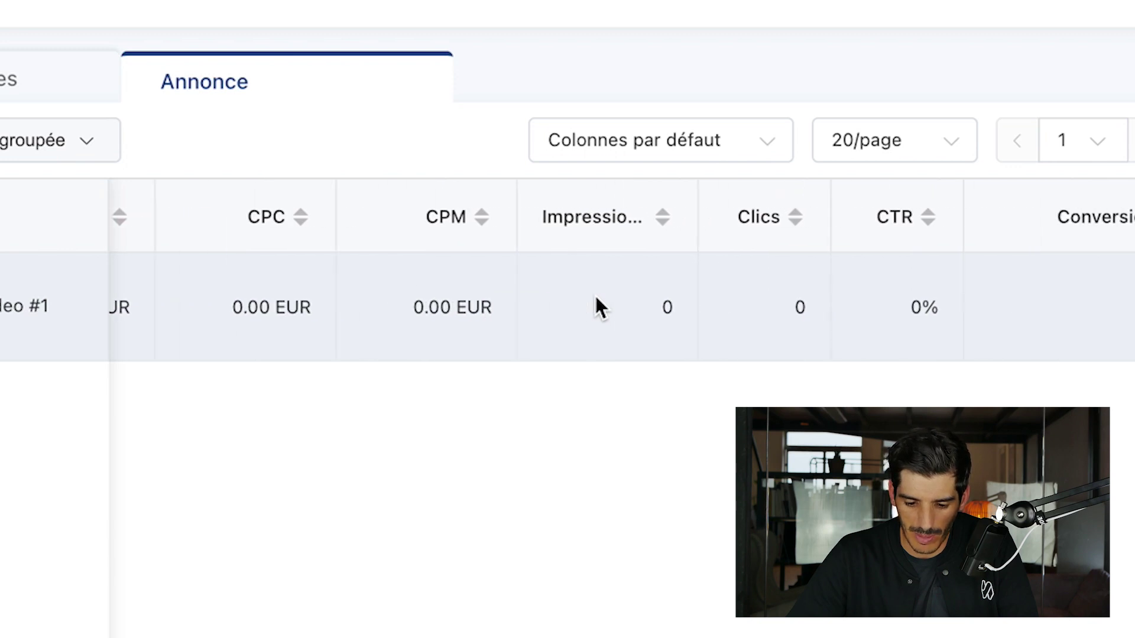
{"action": "scroll", "coordinate": [685, 303], "scroll_direction": "right", "scroll_amount": 7}
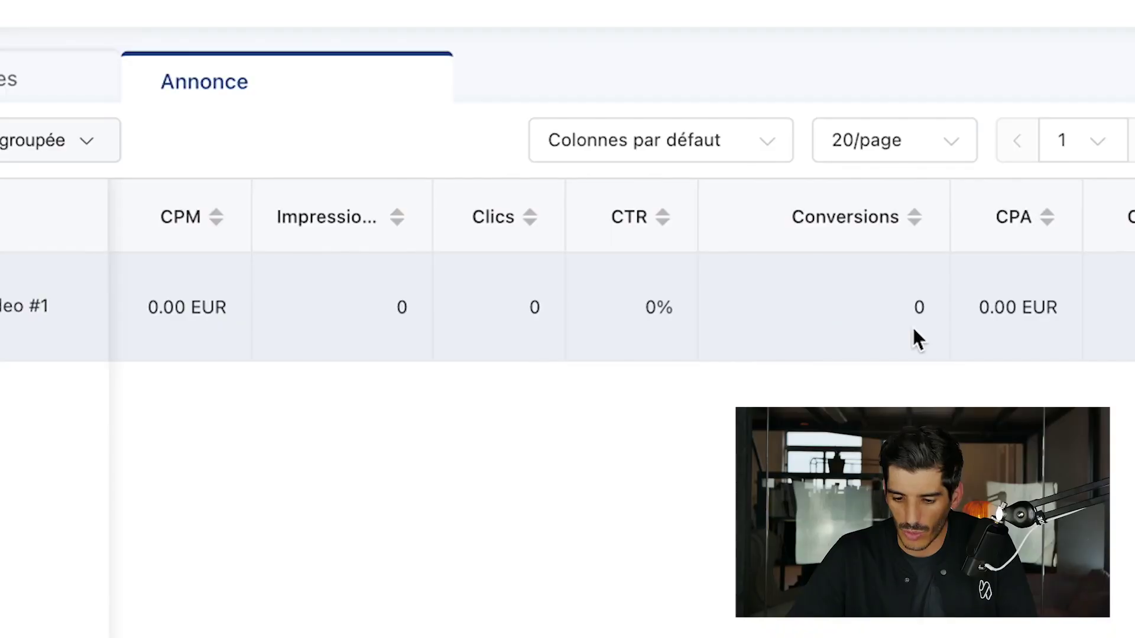
{"action": "scroll", "coordinate": [914, 337], "scroll_direction": "right", "scroll_amount": 5}
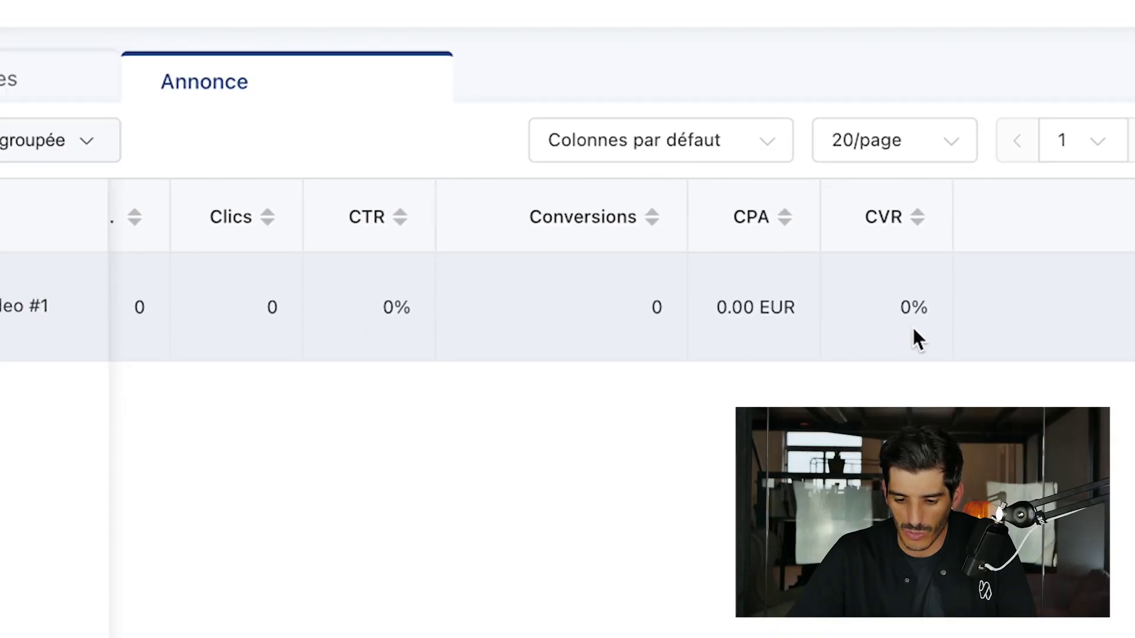
{"action": "scroll", "coordinate": [736, 311], "scroll_direction": "right", "scroll_amount": 5}
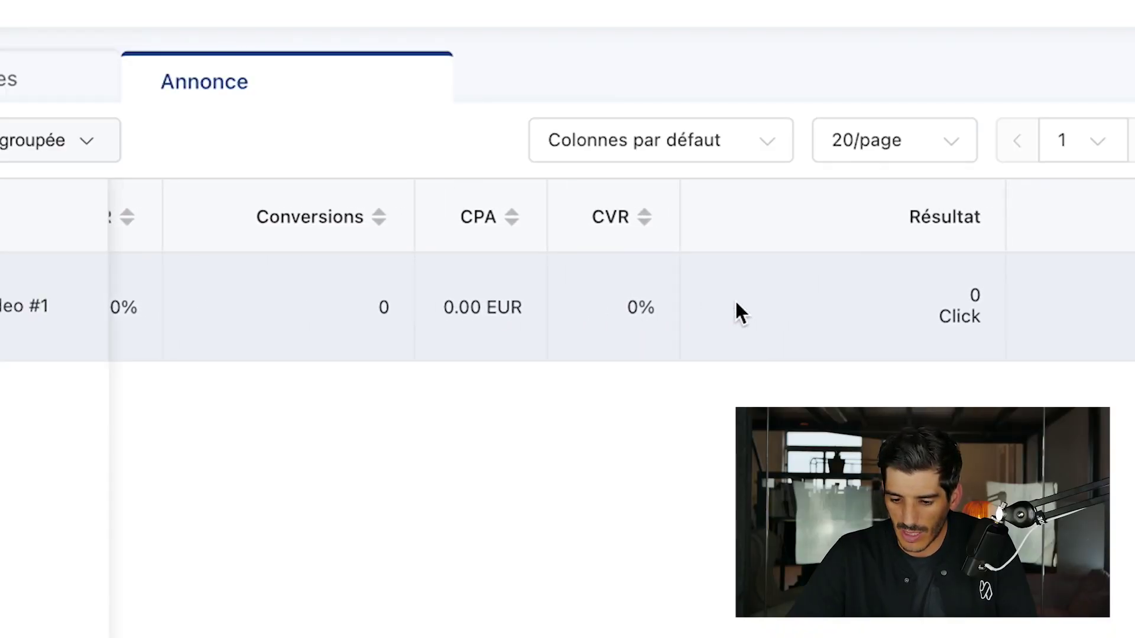
{"action": "scroll", "coordinate": [879, 316], "scroll_direction": "right", "scroll_amount": 5}
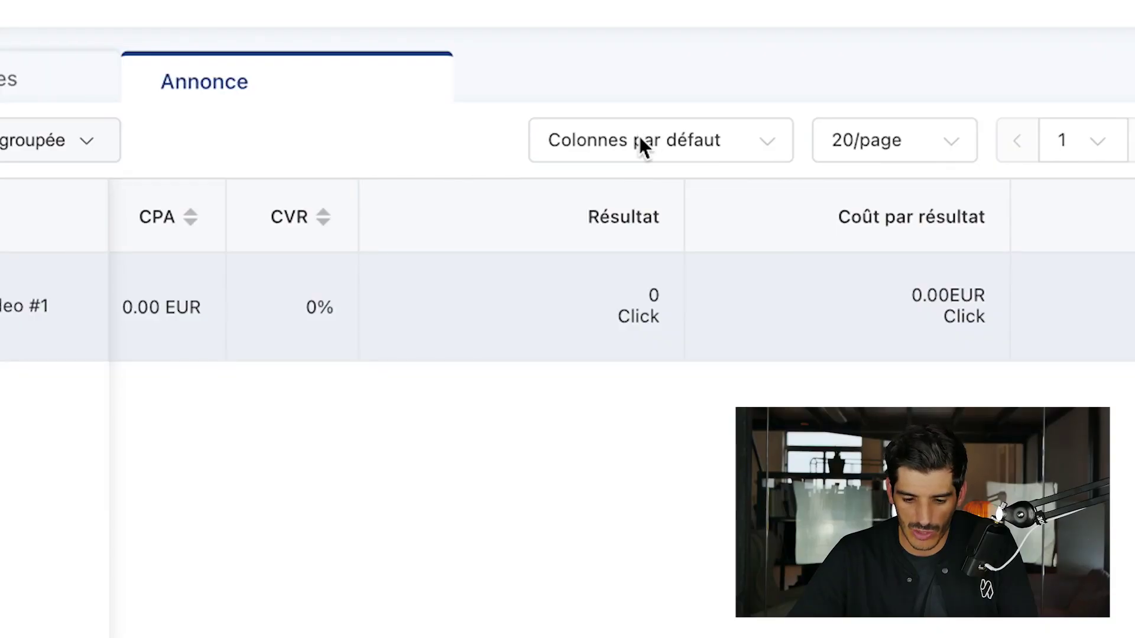
Switch the Annonce table to custom columns and add the 100 % video views metric.
{"action": "left_click", "coordinate": [680, 144]}
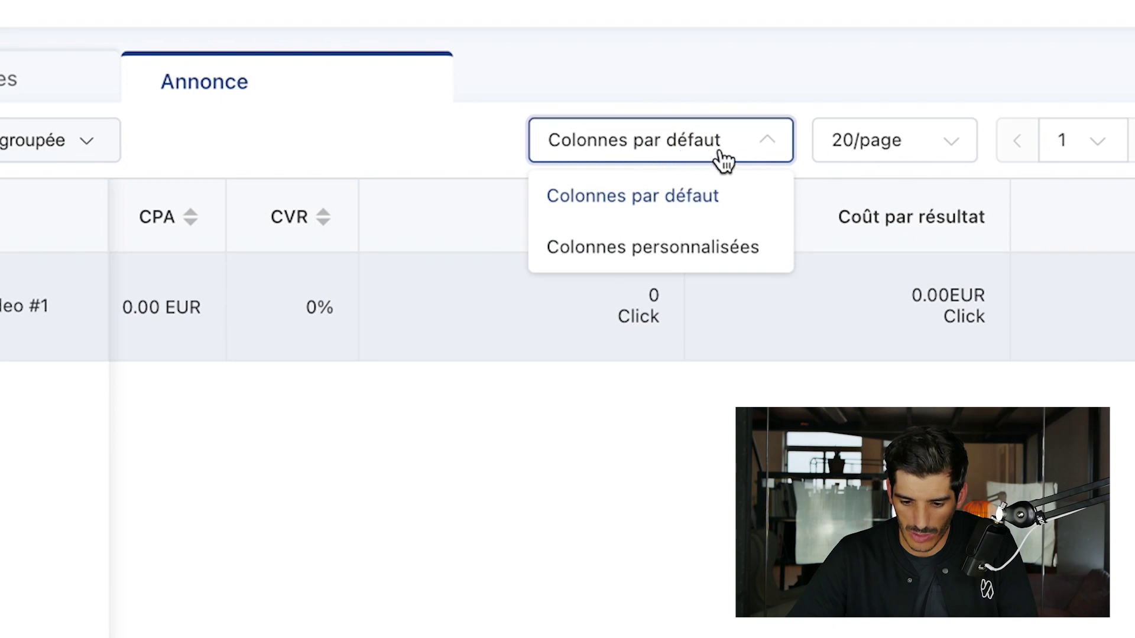
{"action": "left_click", "coordinate": [704, 247]}
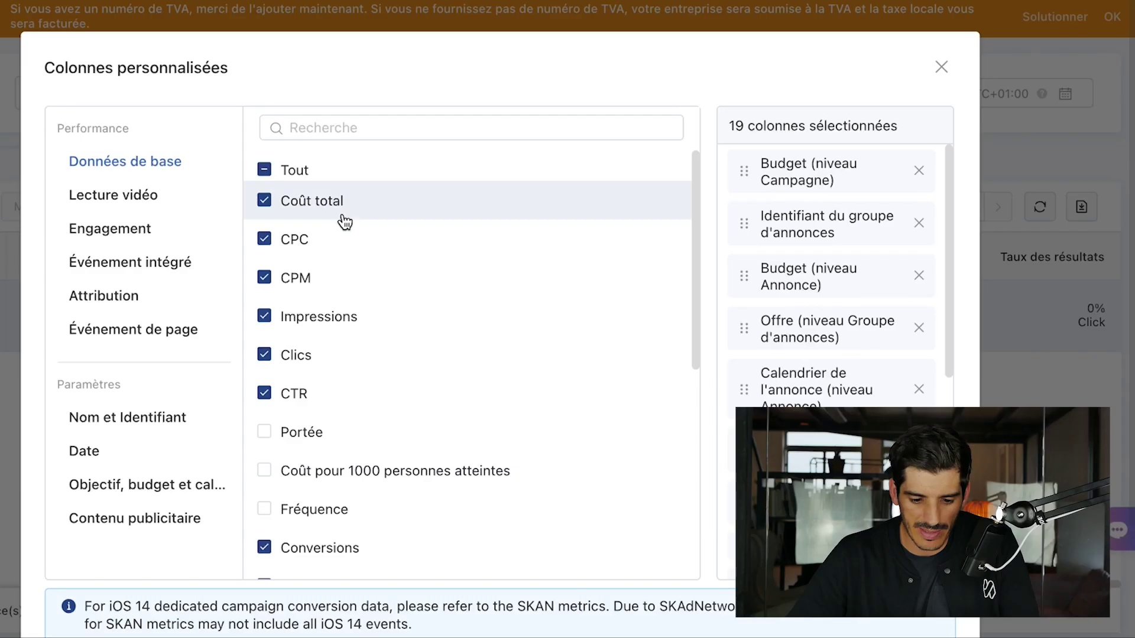
{"action": "mouse_move", "coordinate": [345, 222]}
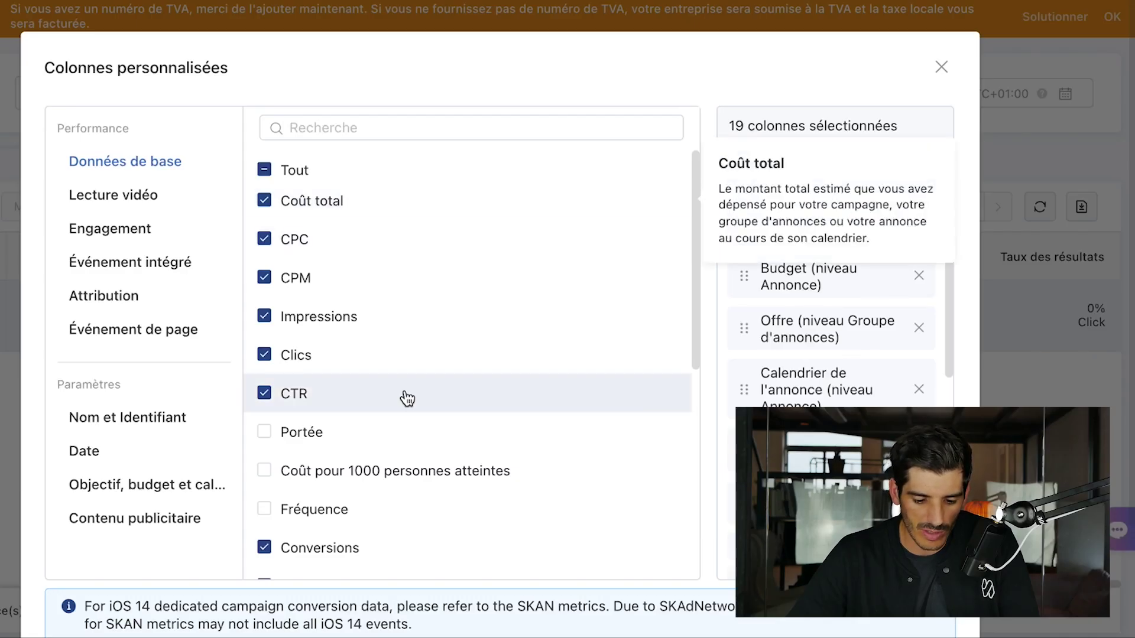
{"action": "scroll", "coordinate": [402, 397], "scroll_direction": "down", "scroll_amount": 2}
{"action": "scroll", "coordinate": [407, 399], "scroll_direction": "down", "scroll_amount": 6}
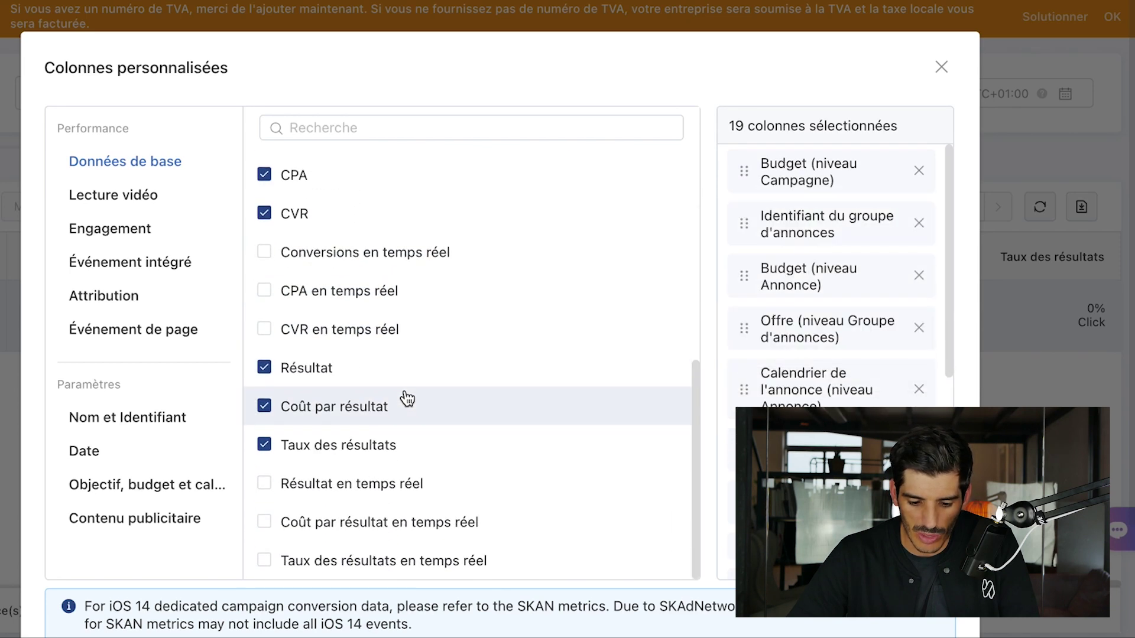
{"action": "mouse_move", "coordinate": [415, 384]}
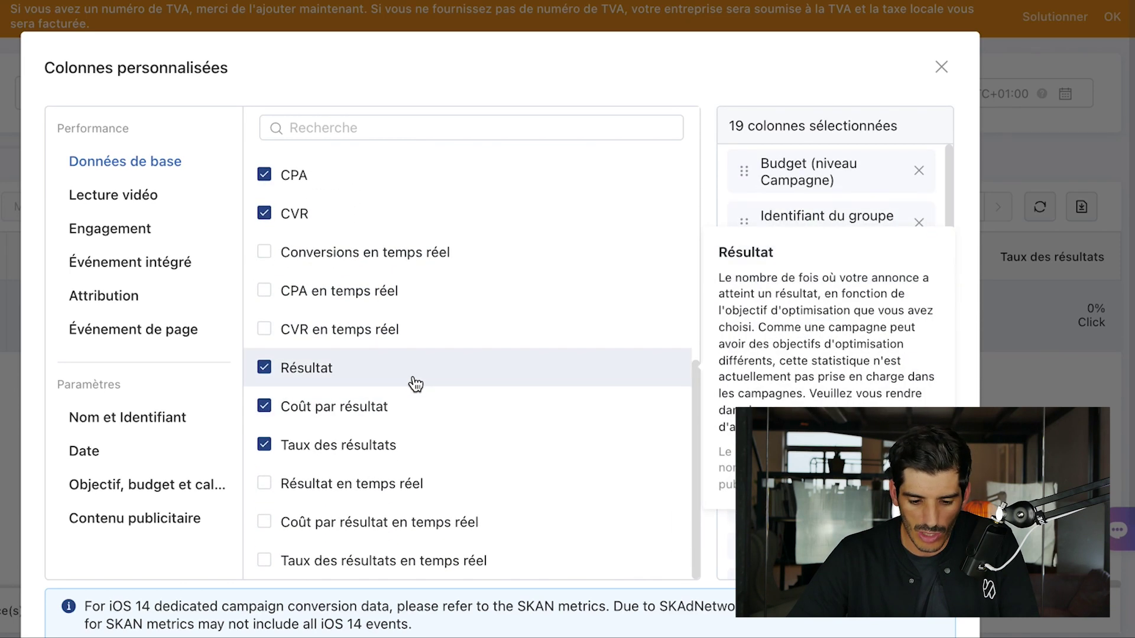
{"action": "left_click", "coordinate": [142, 201]}
{"action": "mouse_move", "coordinate": [351, 338]}
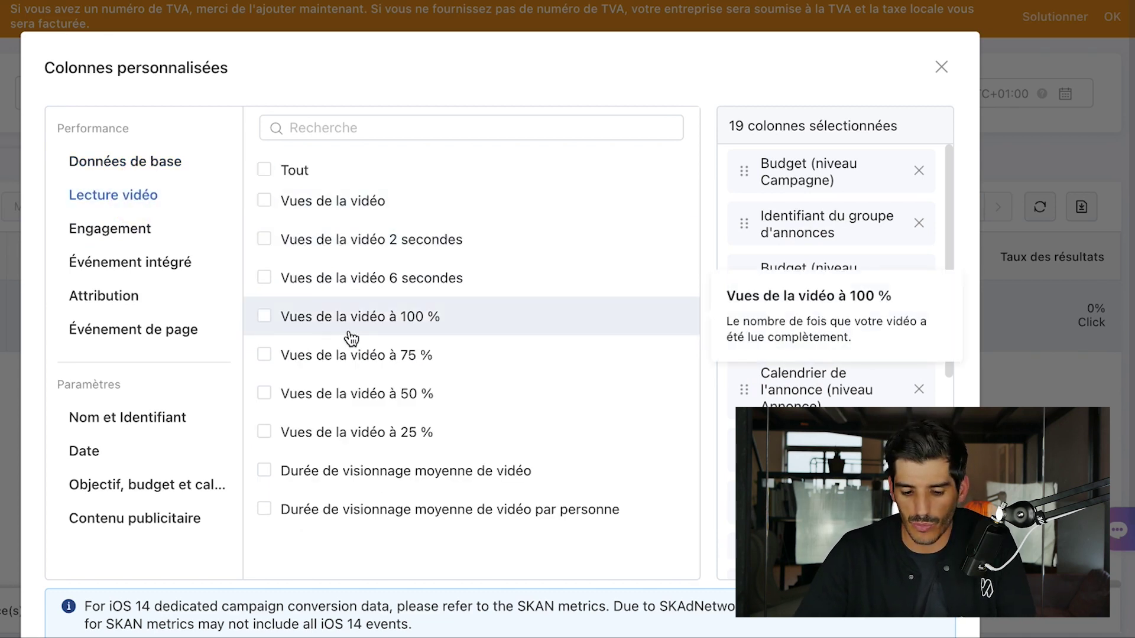
{"action": "left_click", "coordinate": [351, 338]}
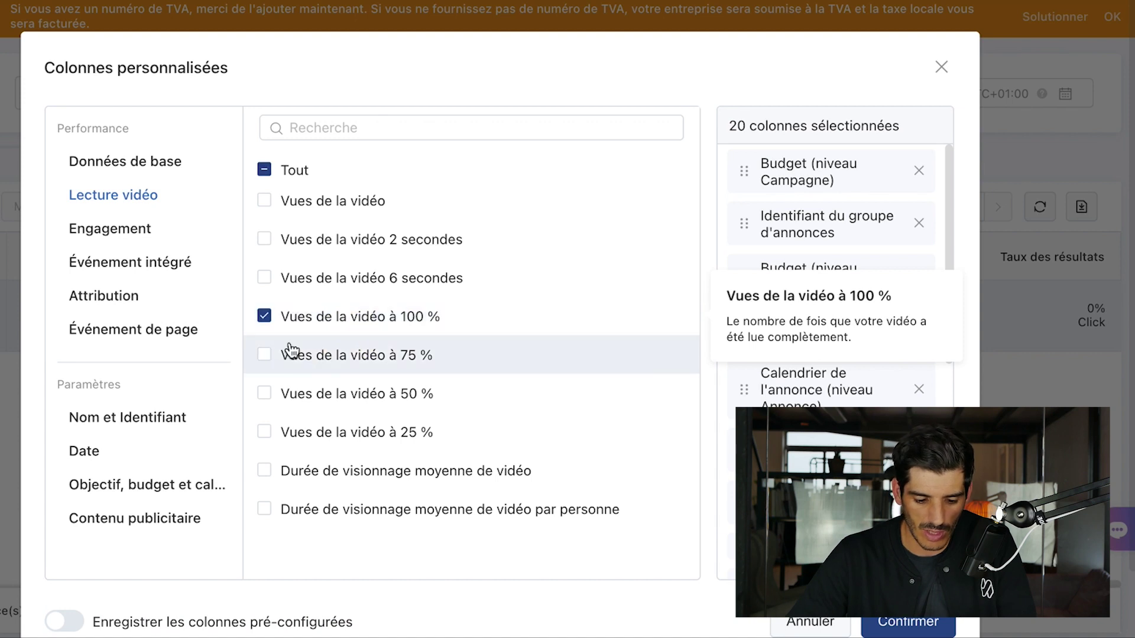
Add the Achat d'impression attribution column.
{"action": "left_click", "coordinate": [157, 238]}
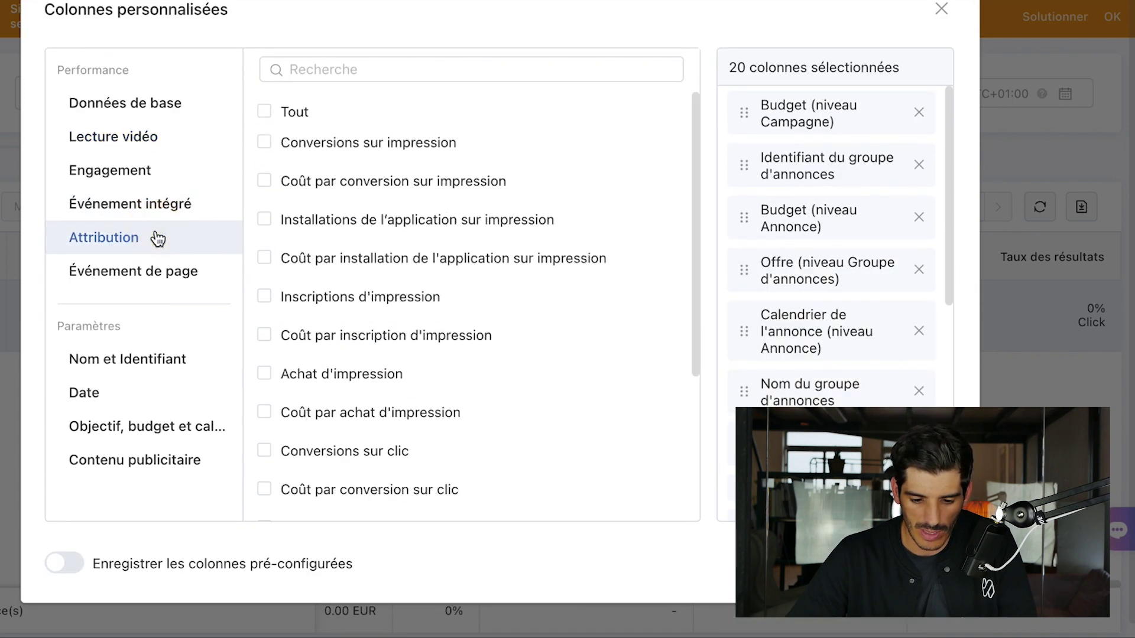
{"action": "mouse_move", "coordinate": [418, 243]}
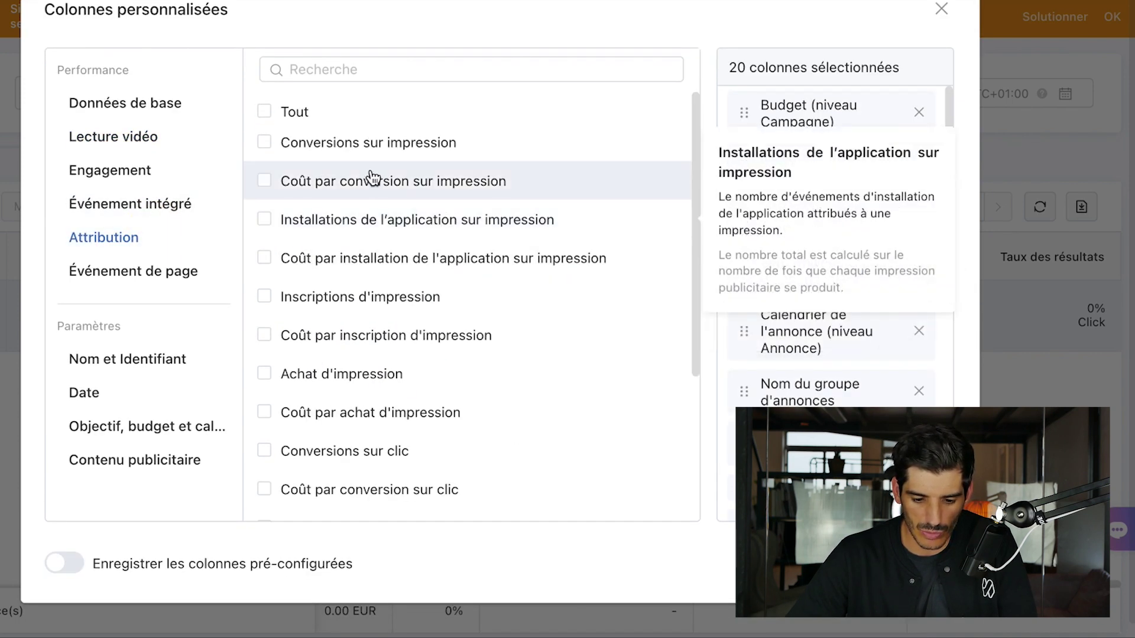
{"action": "mouse_move", "coordinate": [345, 155]}
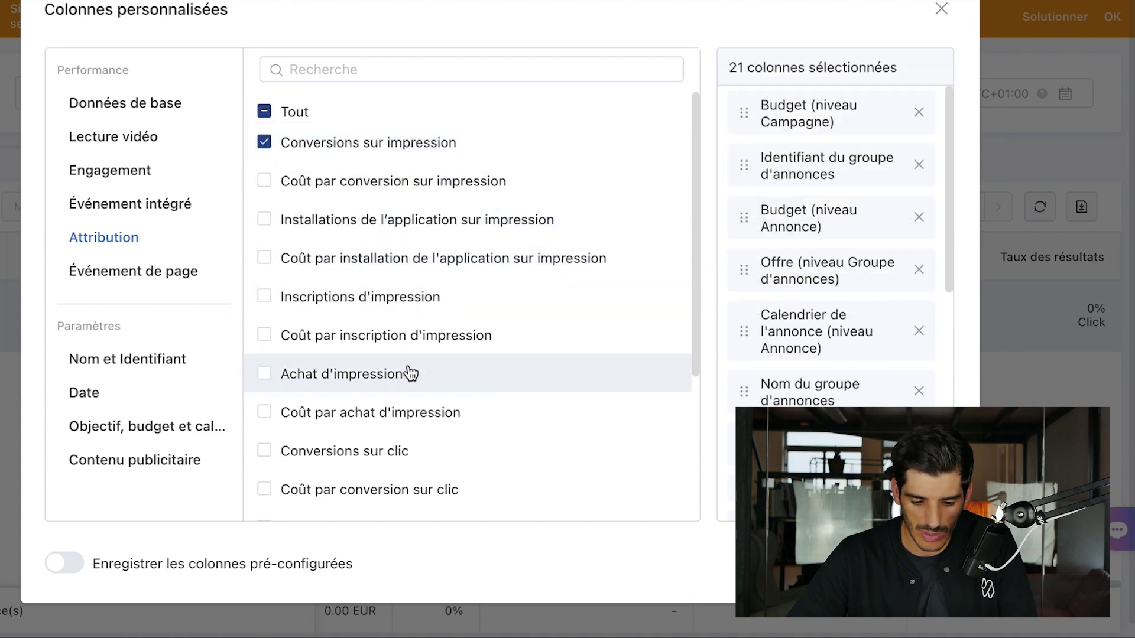
{"action": "scroll", "coordinate": [402, 360], "scroll_direction": "down", "scroll_amount": 1}
{"action": "left_click", "coordinate": [388, 335]}
{"action": "scroll", "coordinate": [425, 423], "scroll_direction": "down", "scroll_amount": 3}
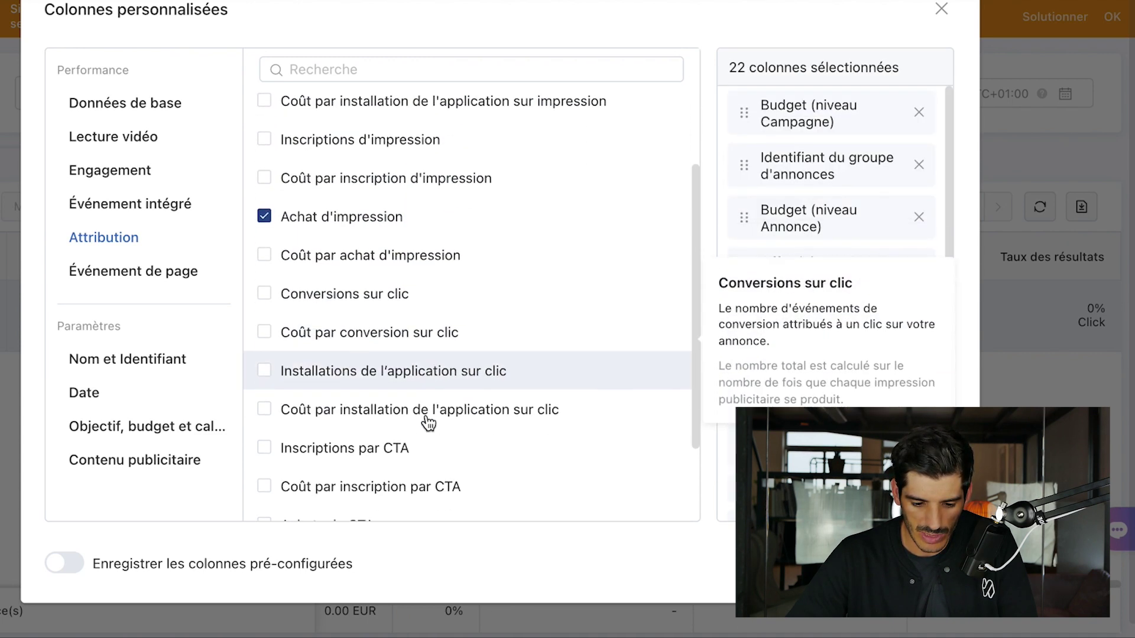
Add the ROAS des finalisations de paiement page-event column and apply the columns.
{"action": "left_click", "coordinate": [162, 278]}
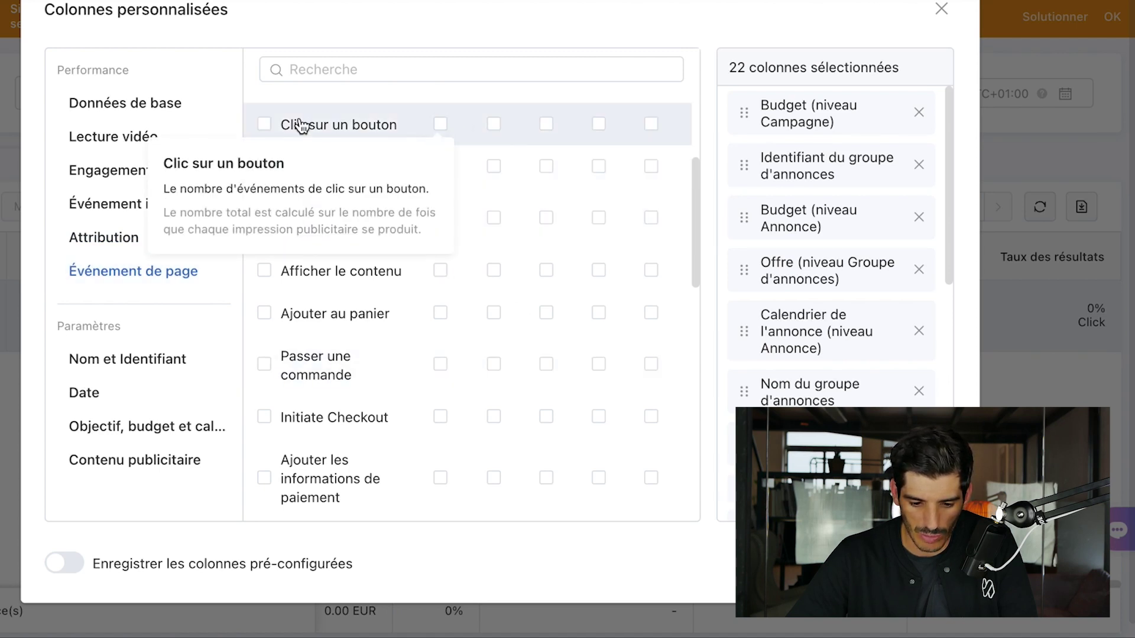
{"action": "scroll", "coordinate": [400, 198], "scroll_direction": "up", "scroll_amount": 5}
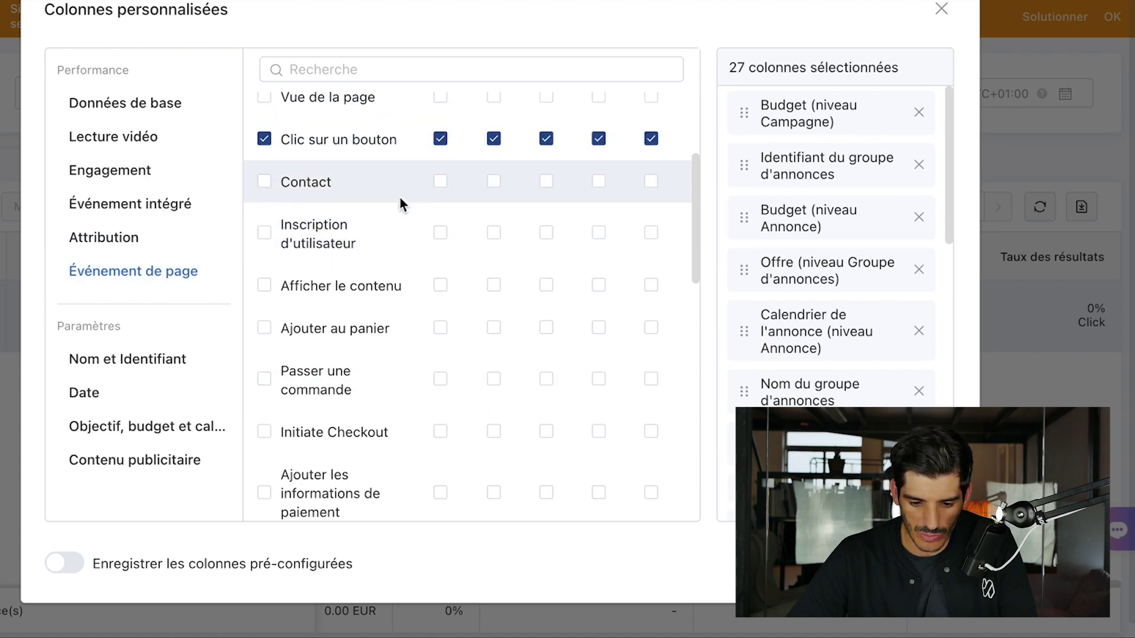
{"action": "left_click", "coordinate": [267, 190]}
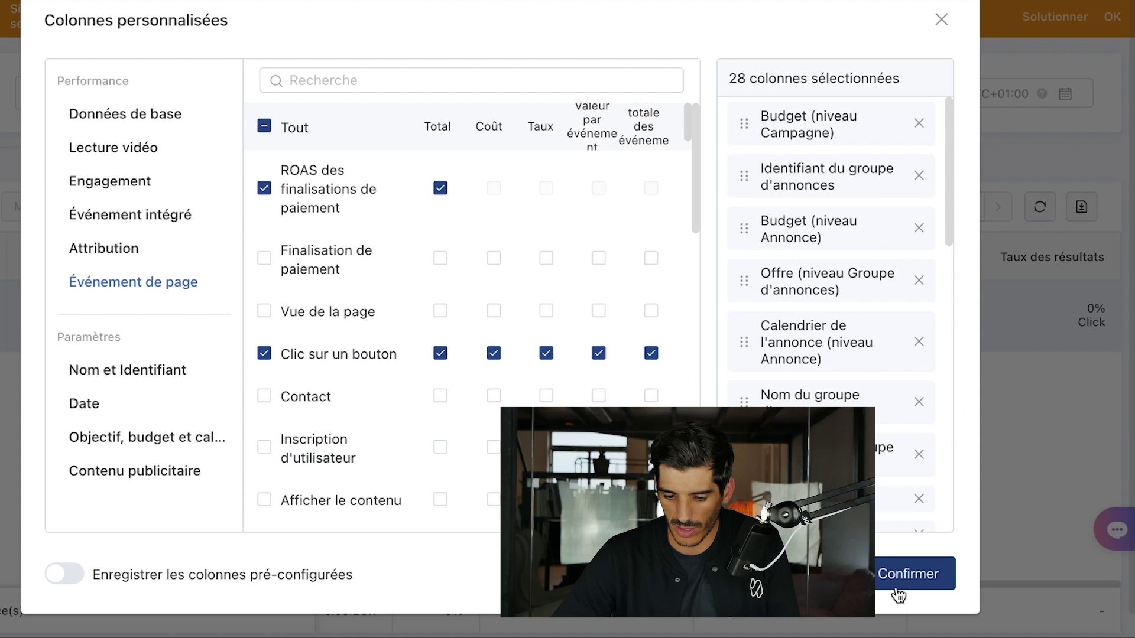
{"action": "left_click", "coordinate": [915, 585]}
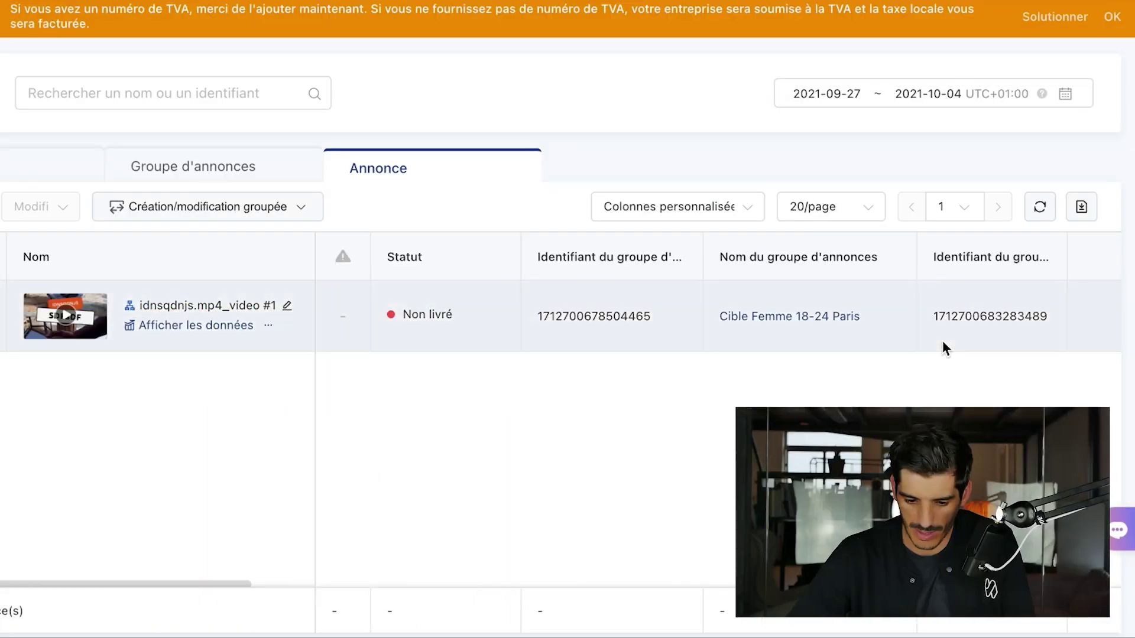
{"action": "scroll", "coordinate": [944, 348], "scroll_direction": "right", "scroll_amount": 10}
{"action": "scroll", "coordinate": [942, 340], "scroll_direction": "right", "scroll_amount": 15}
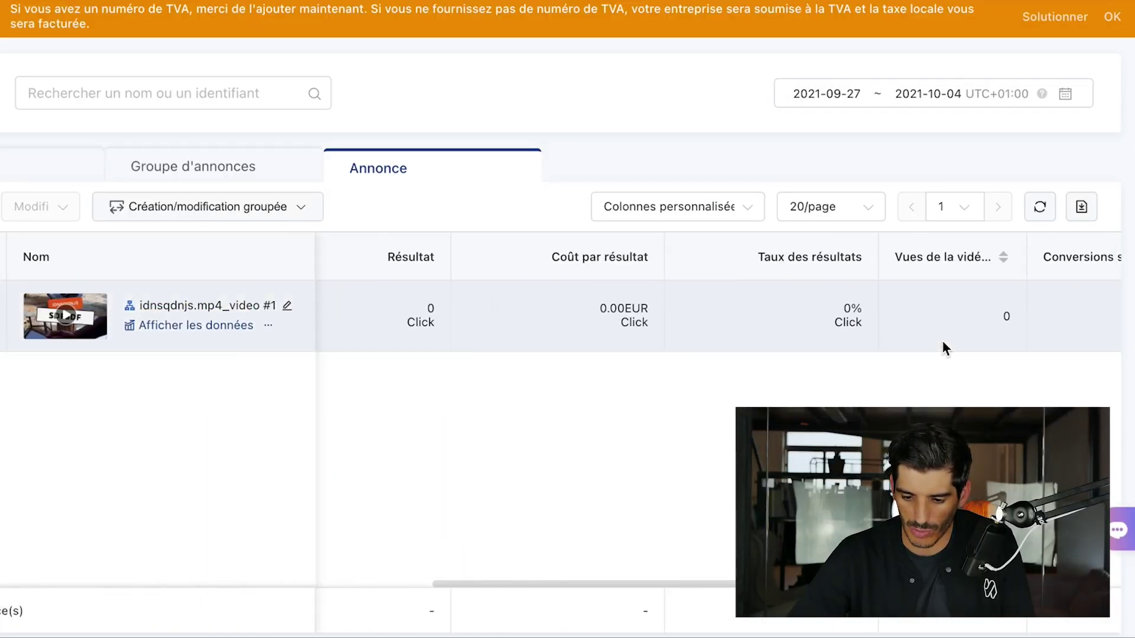